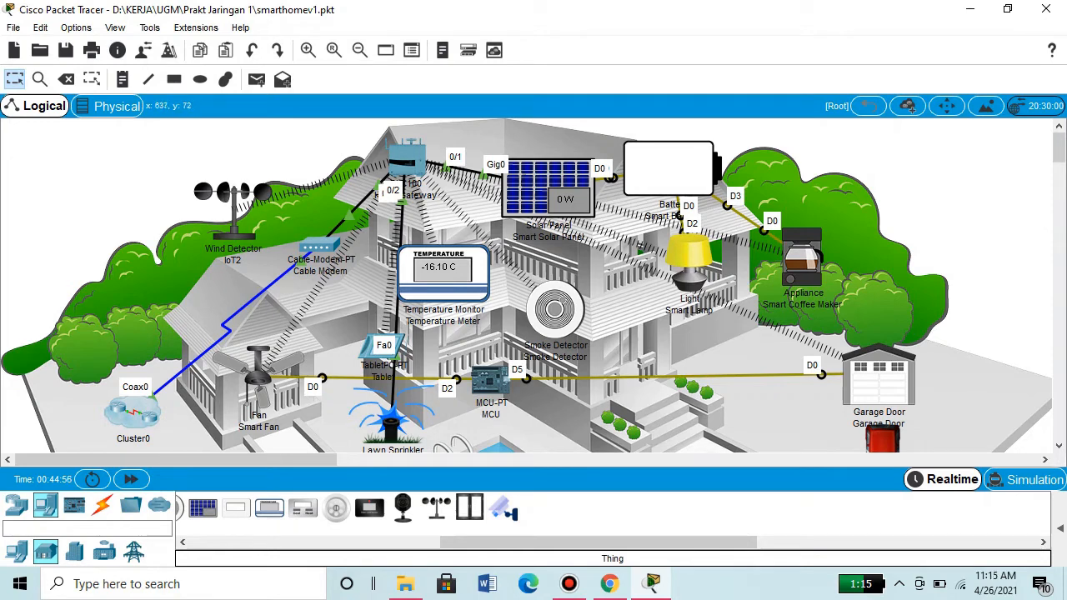
# Open the environment settings from the logical workspace, review the available locations, and close the settings unchanged
pyautogui.moveTo(546, 183)
pyautogui.moveTo(250, 185)
pyautogui.moveTo(566, 334)
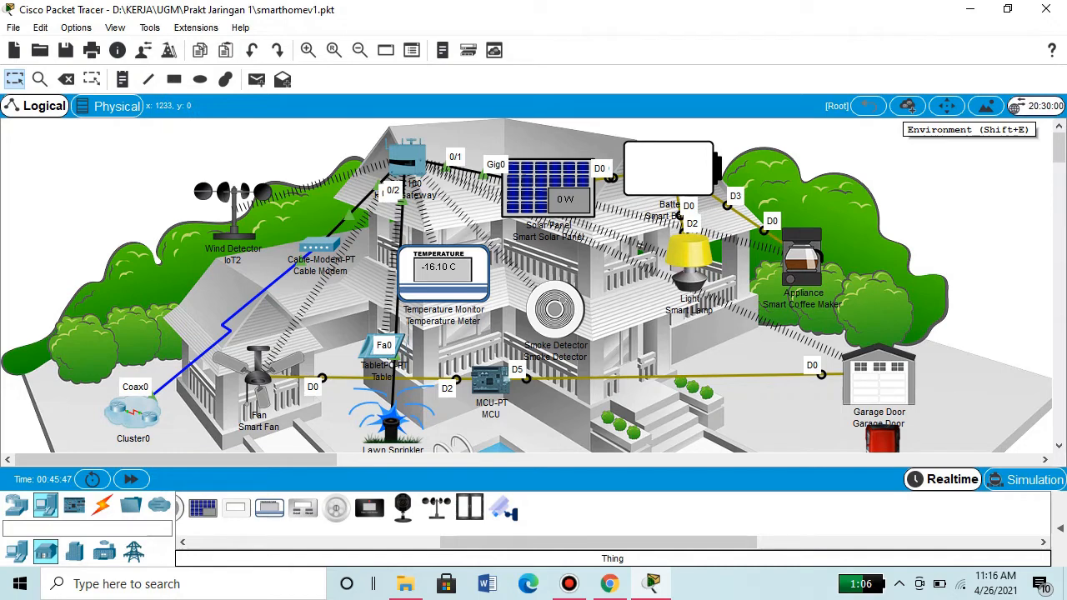
pyautogui.click(1038, 106)
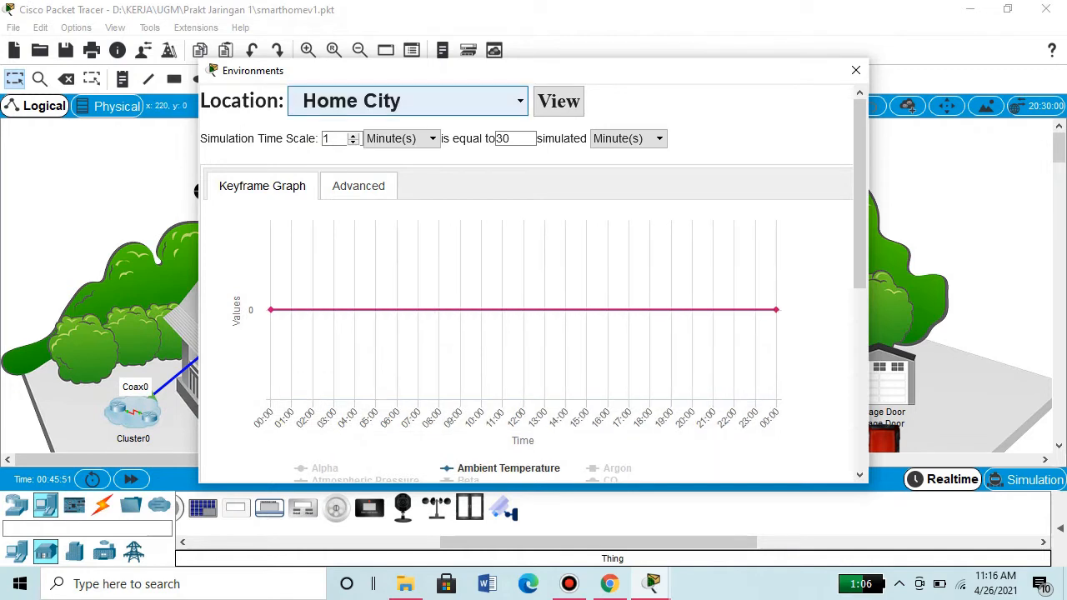
pyautogui.click(519, 101)
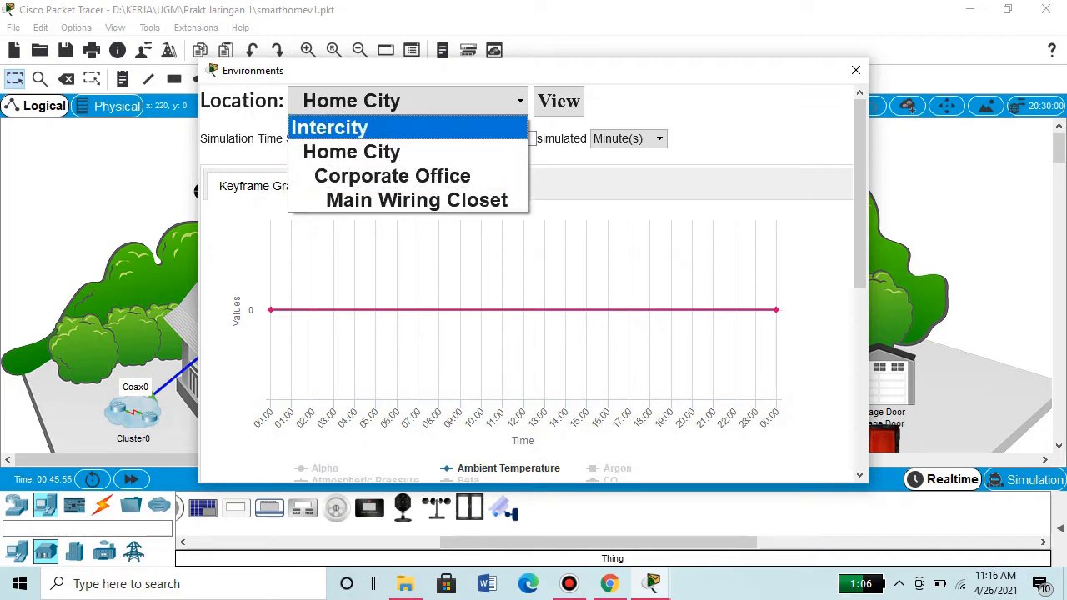
pyautogui.press('Escape')
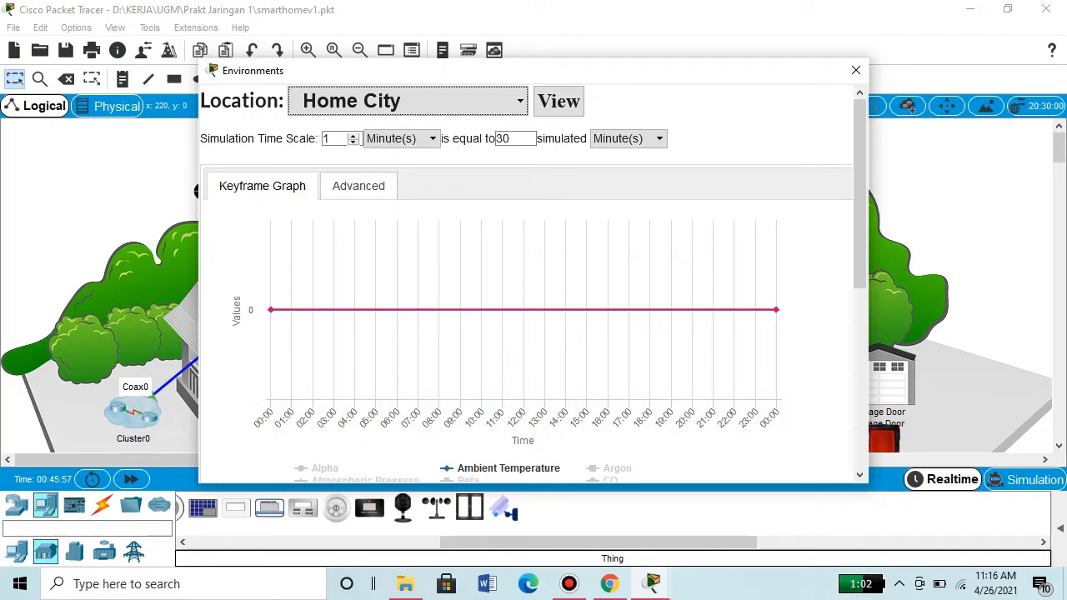
pyautogui.hotkey('alt', 'Down')
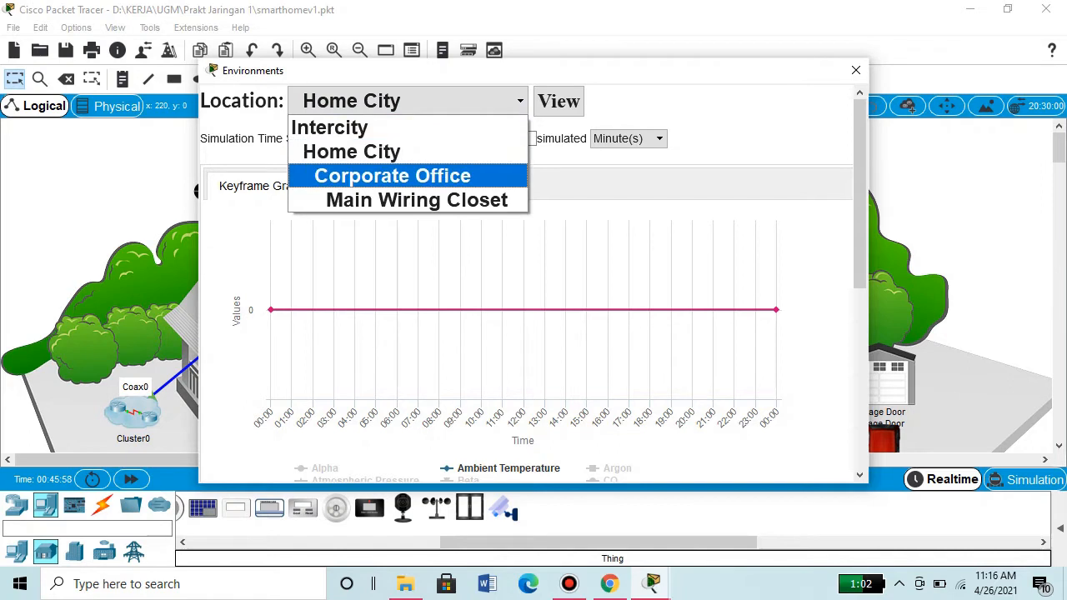
pyautogui.press('Up')
pyautogui.press('Up')
pyautogui.press('Down')
pyautogui.press('Down')
pyautogui.press('Up')
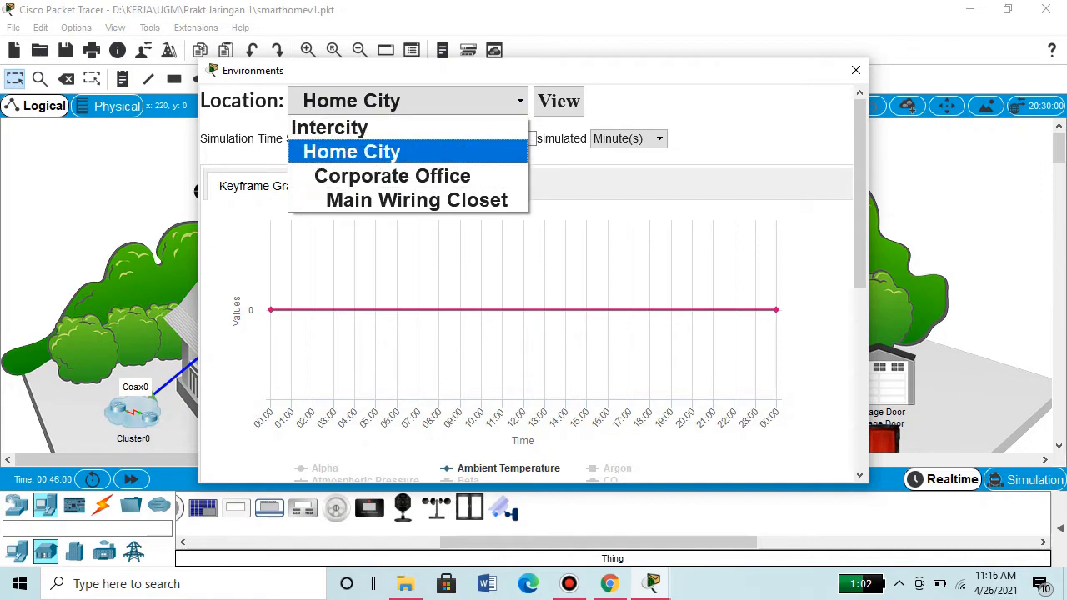
pyautogui.press('Up')
pyautogui.press('Escape')
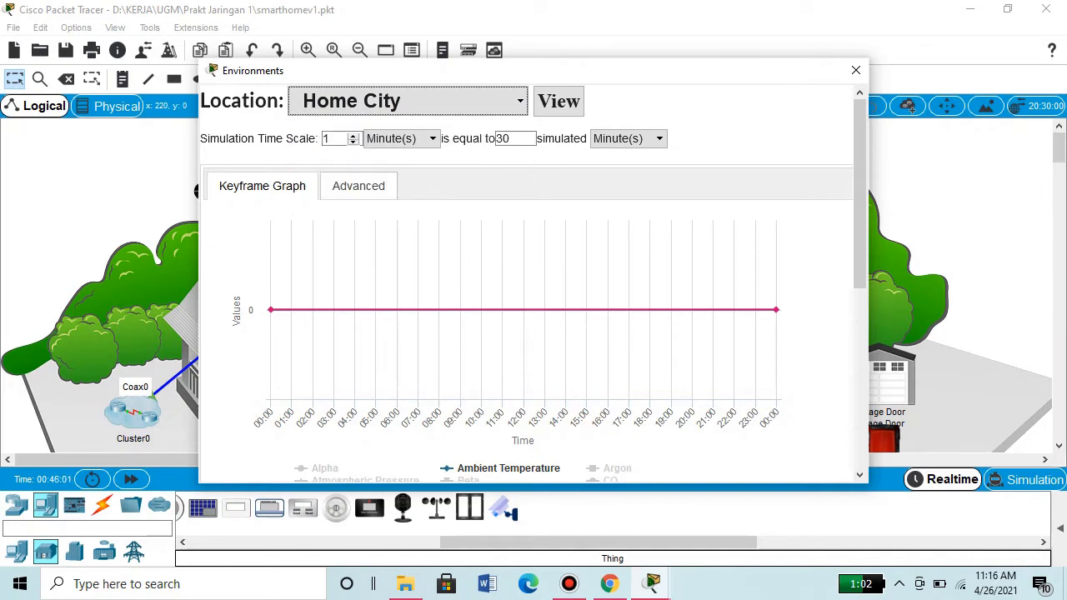
pyautogui.click(855, 70)
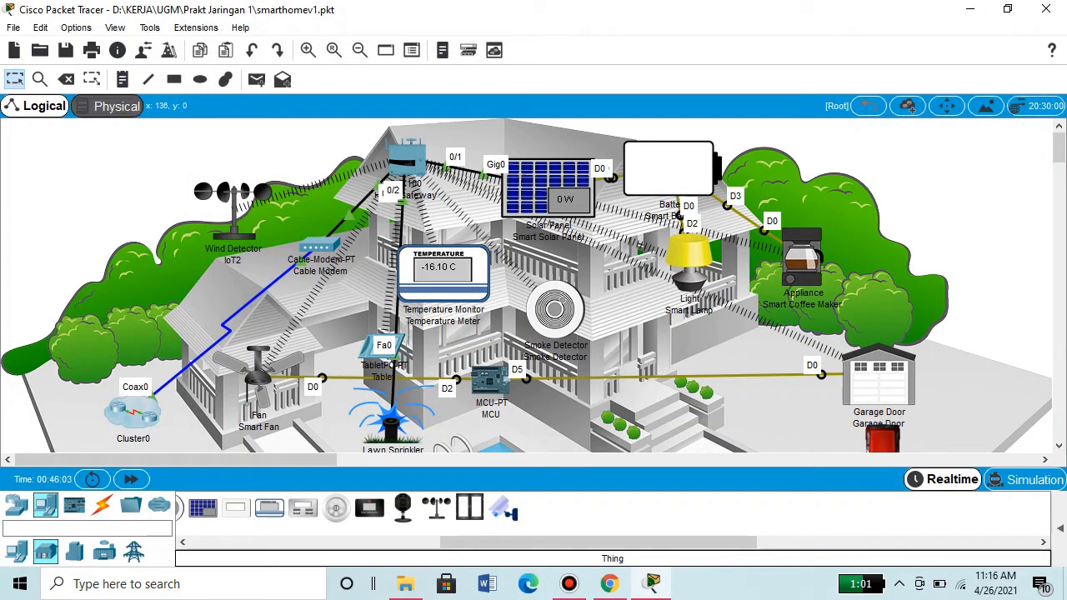
# Switch to the physical workspace and examine where the Corporate Office sits on the Home City map
pyautogui.click(115, 105)
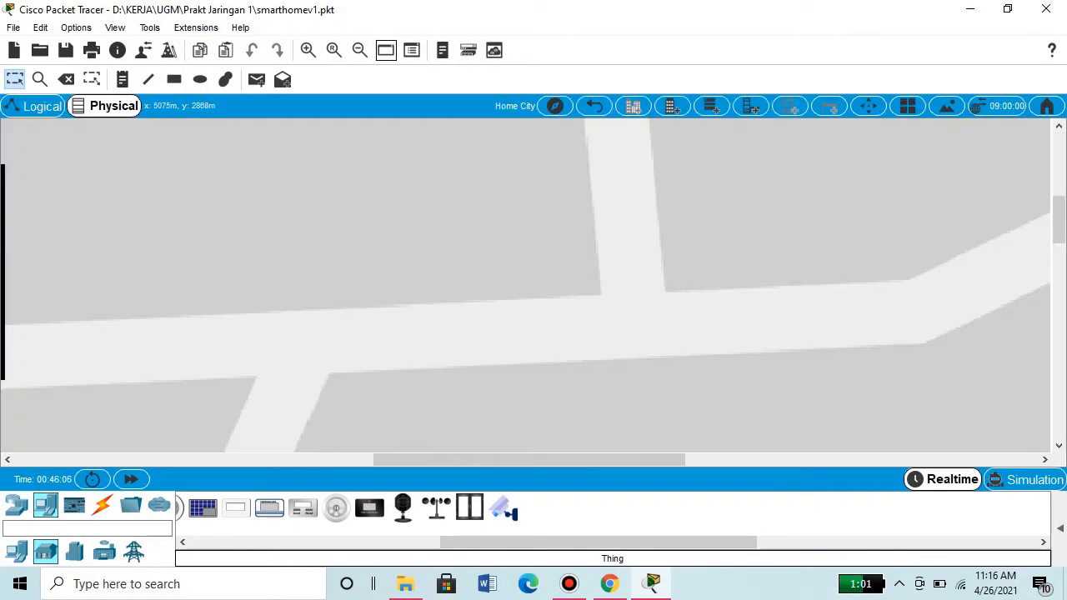
pyautogui.click(360, 50)
pyautogui.click(360, 50)
pyautogui.click(360, 50)
pyautogui.click(360, 50)
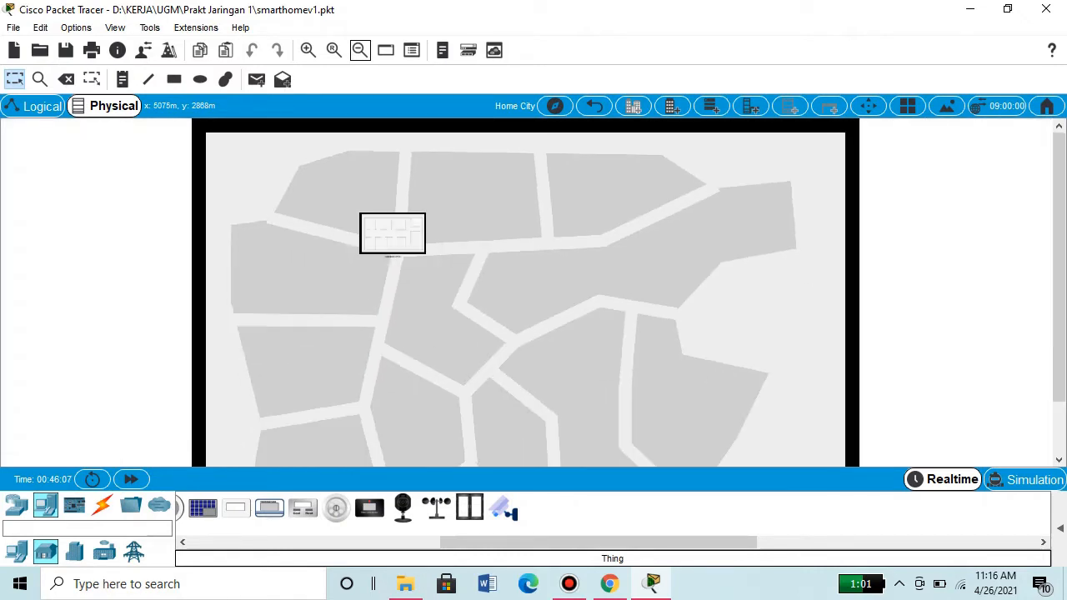
pyautogui.click(360, 50)
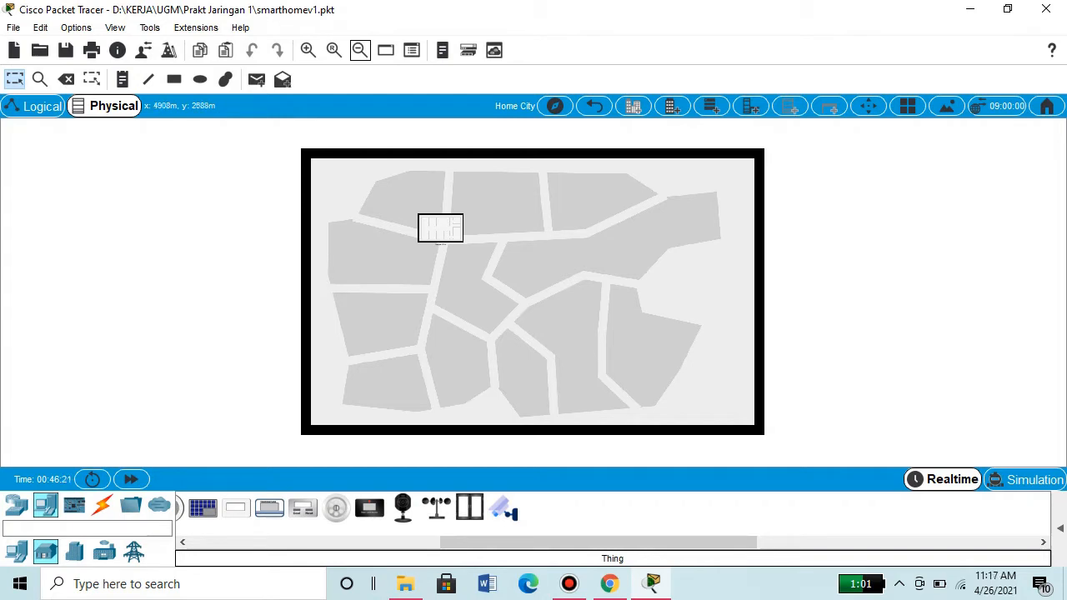
pyautogui.click(308, 50)
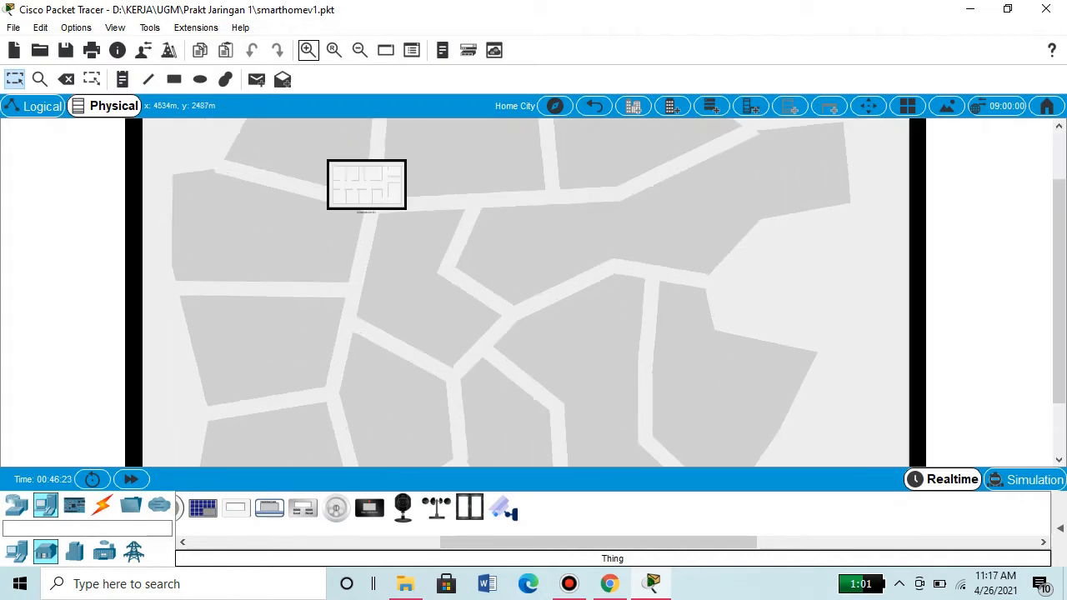
pyautogui.click(308, 50)
pyautogui.click(308, 50)
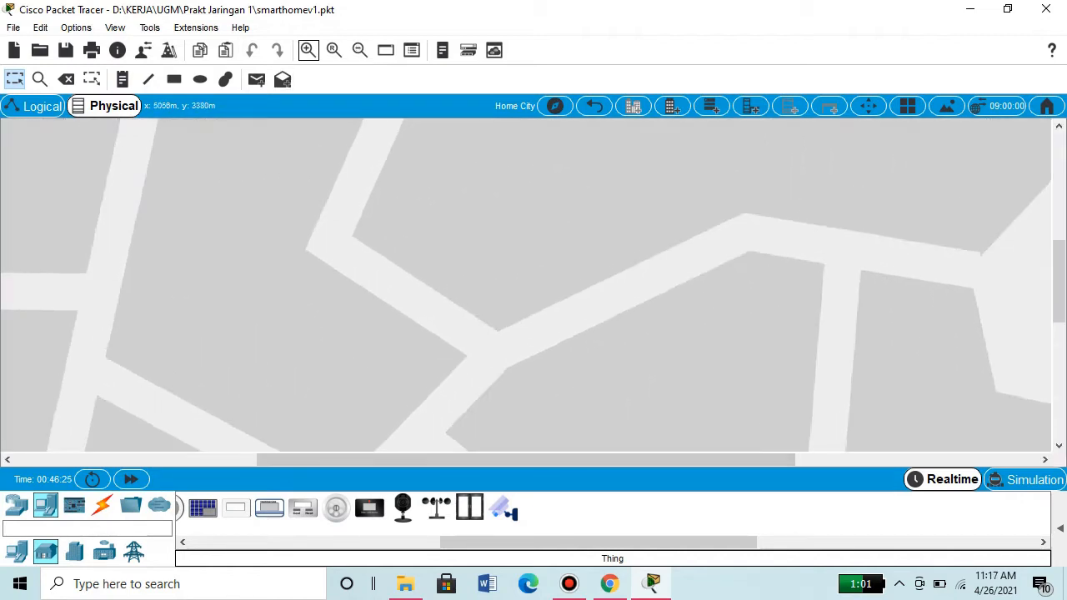
pyautogui.click(308, 50)
pyautogui.scroll(5, 534, 286)
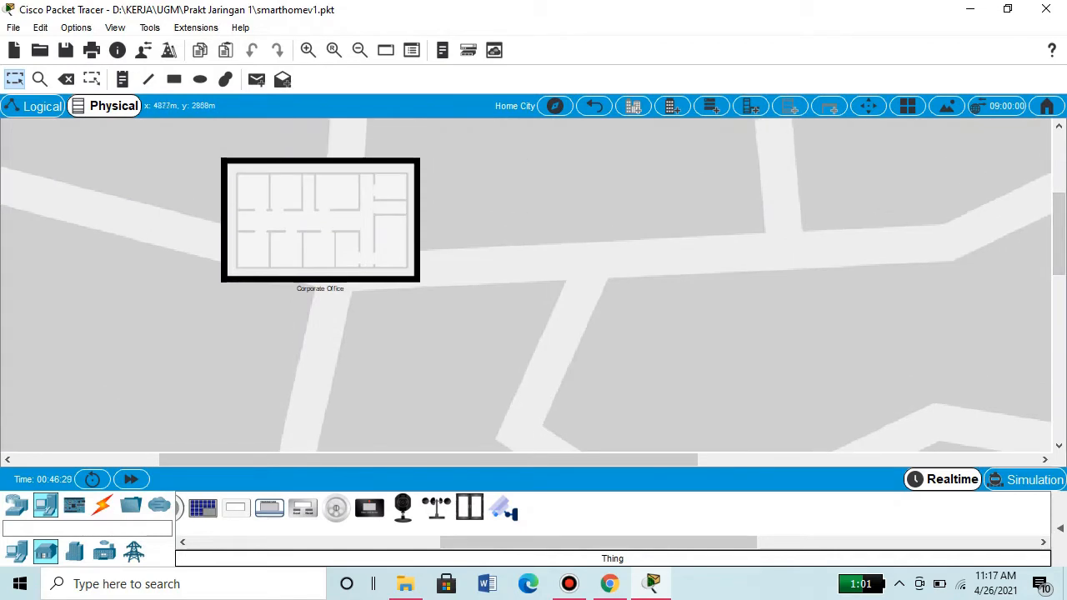
# Go up one level to the Intercity map and examine where Home City is located
pyautogui.click(593, 106)
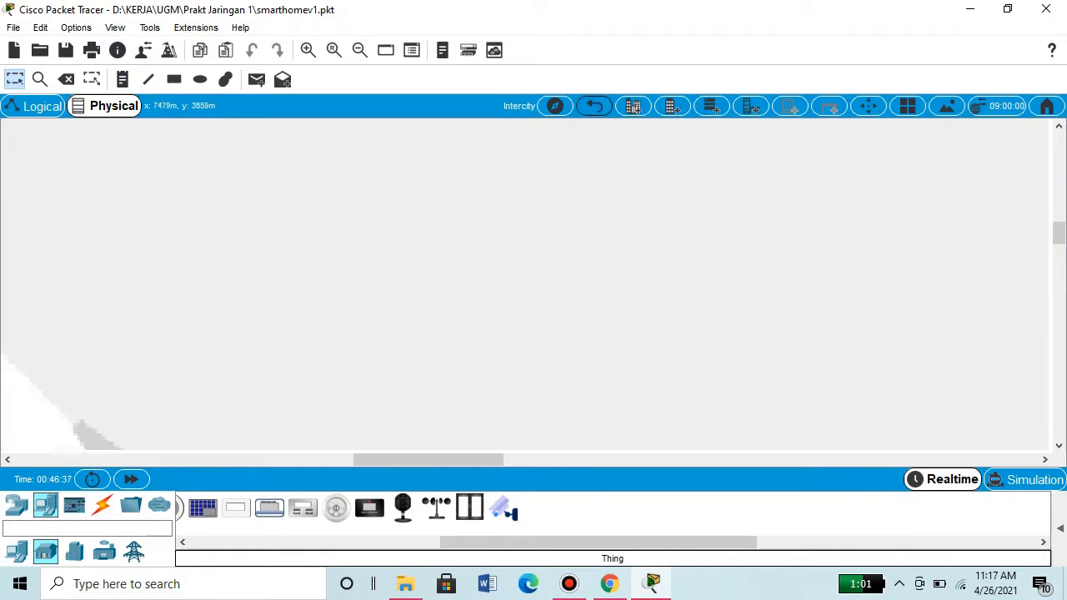
pyautogui.click(360, 50)
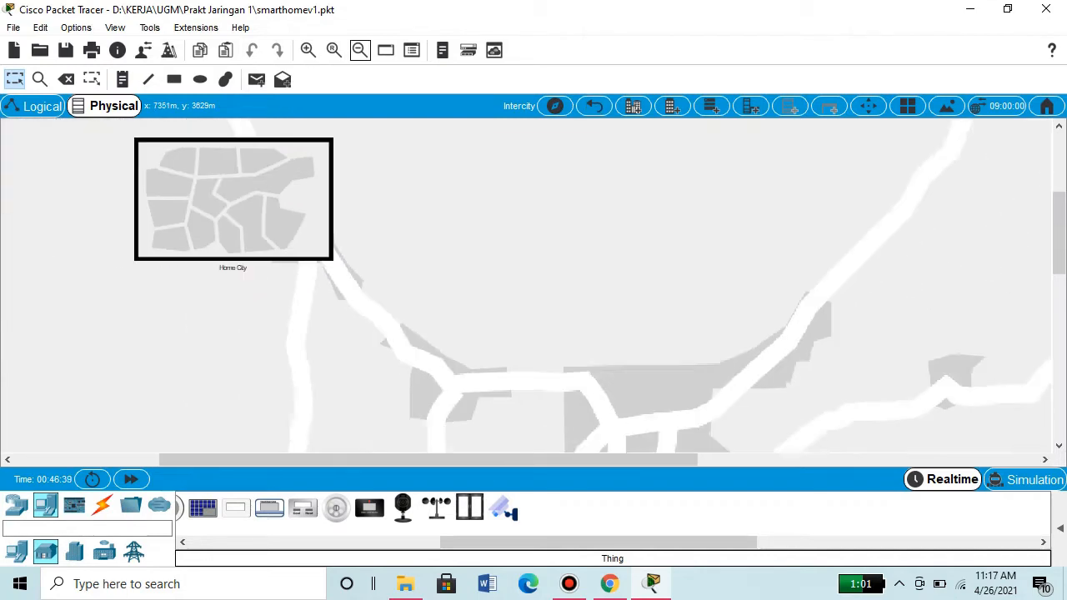
pyautogui.click(360, 50)
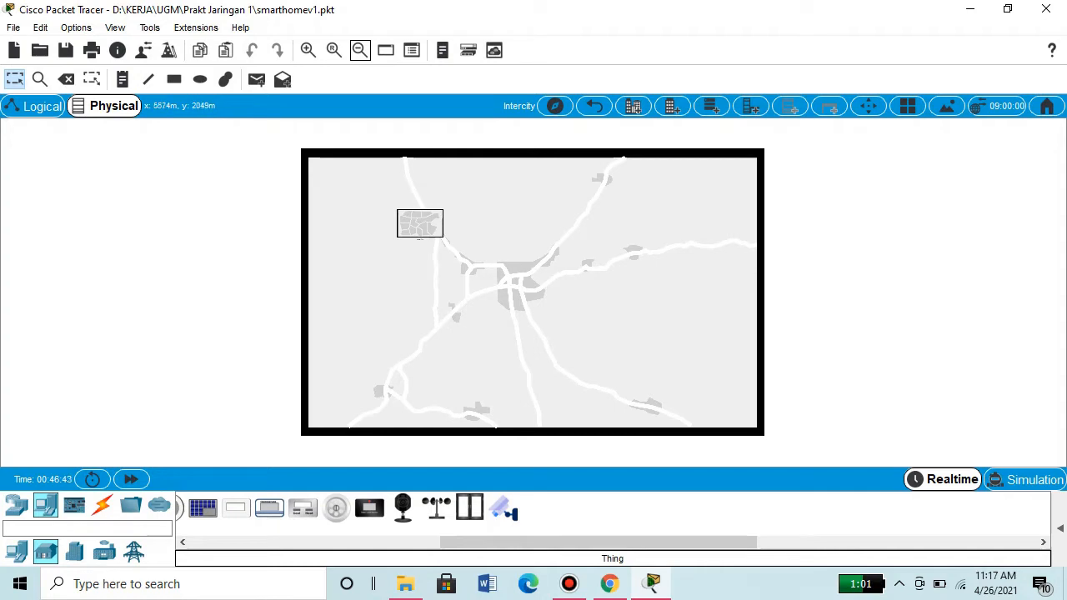
pyautogui.click(309, 50)
pyautogui.click(308, 50)
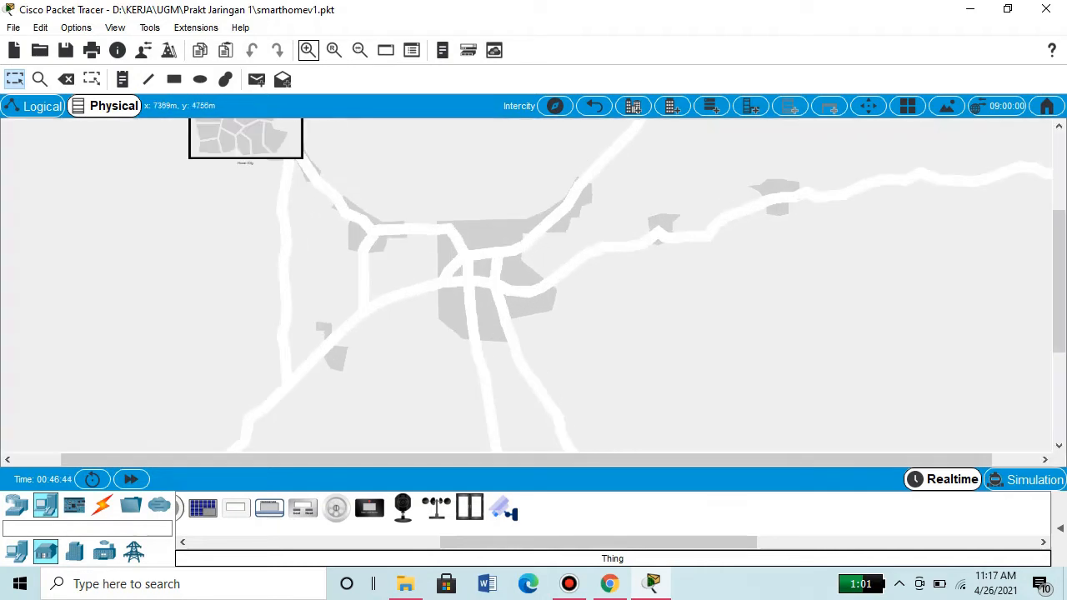
pyautogui.moveTo(647, 459); pyautogui.dragTo(600, 460)
pyautogui.scroll(3, 533, 284)
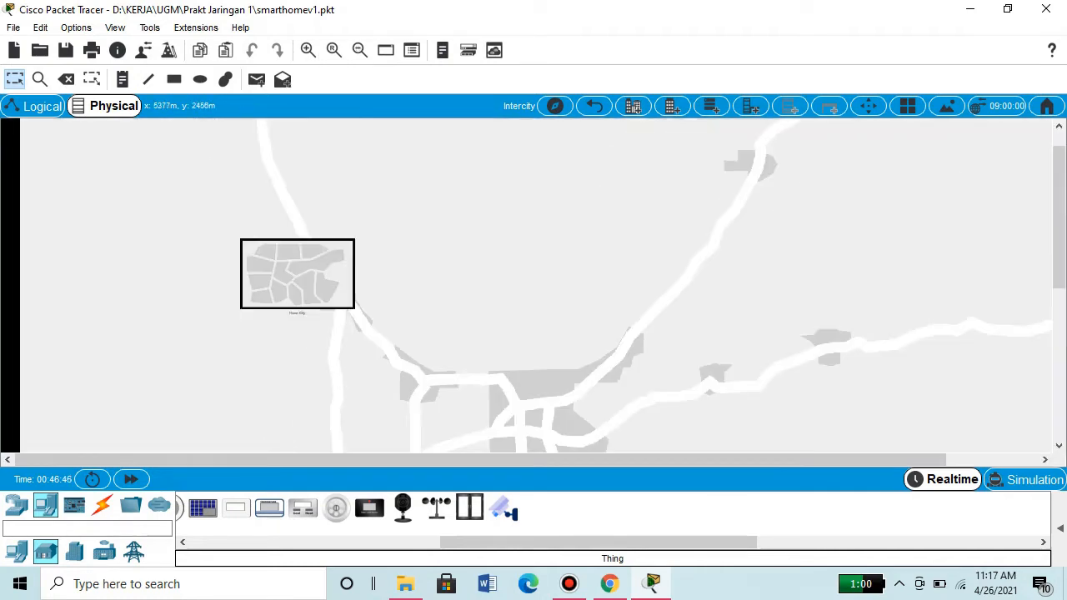
pyautogui.click(309, 50)
pyautogui.click(309, 50)
pyautogui.click(309, 50)
pyautogui.click(309, 50)
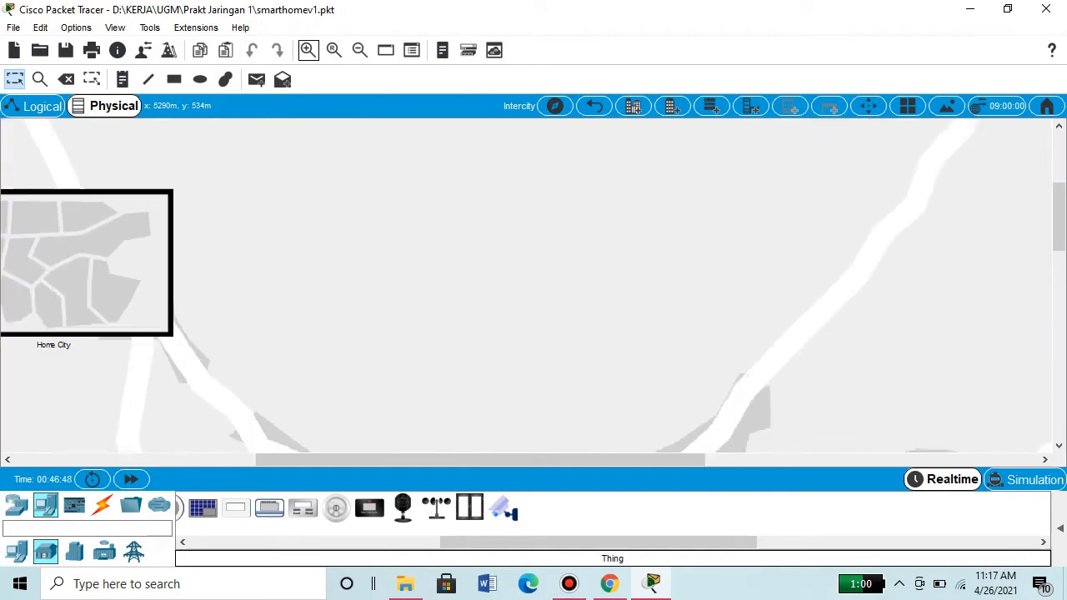
pyautogui.click(309, 50)
pyautogui.moveTo(467, 460); pyautogui.dragTo(288, 460)
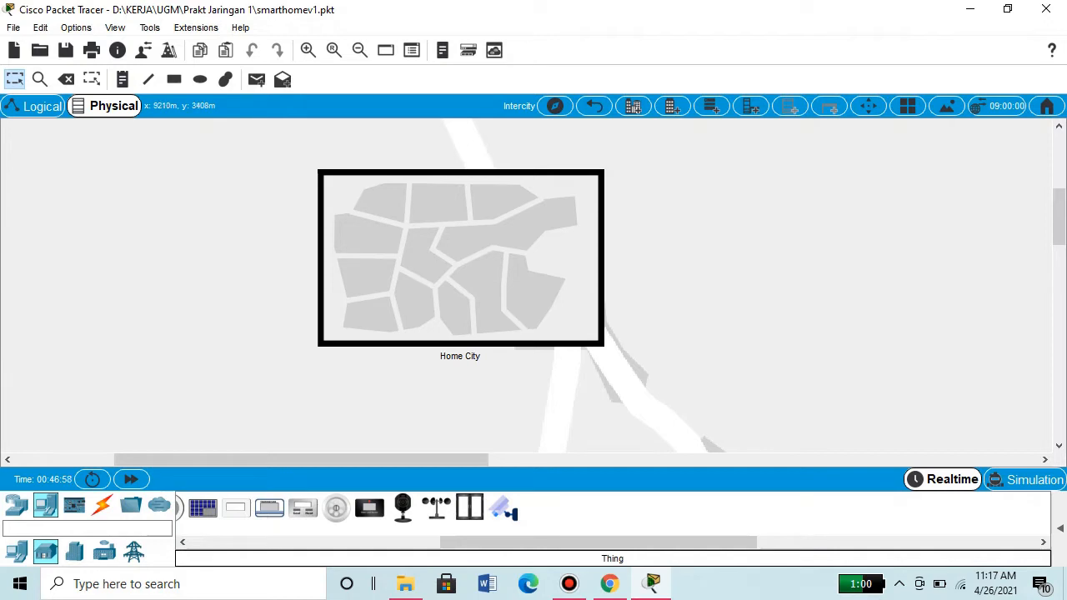
# Enter Home City and then its Corporate Office to view the smart home devices placed inside
pyautogui.click(469, 255)
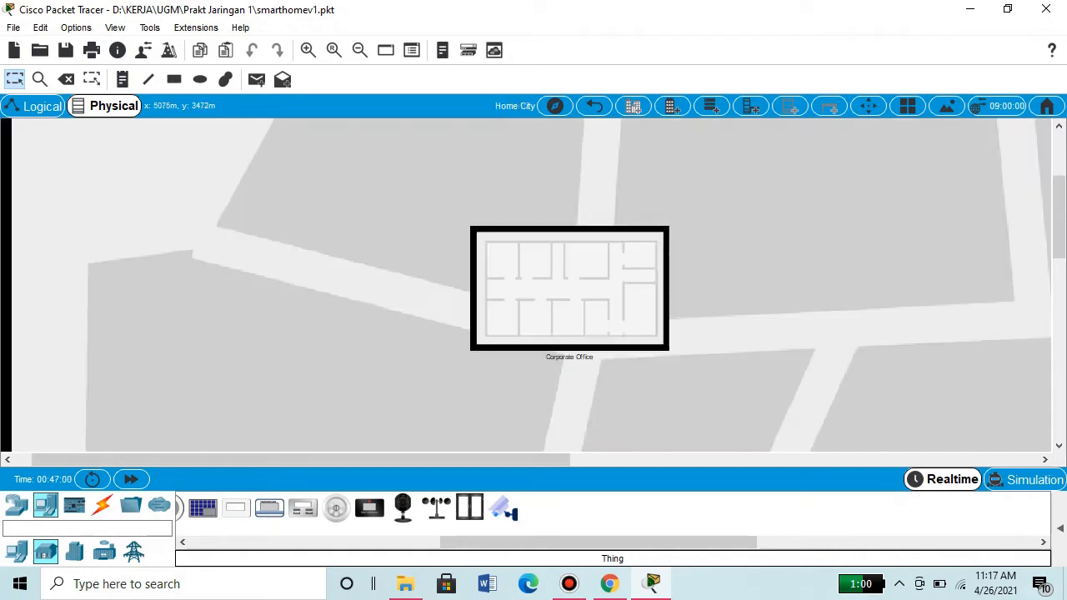
pyautogui.hscroll(5, 533, 283)
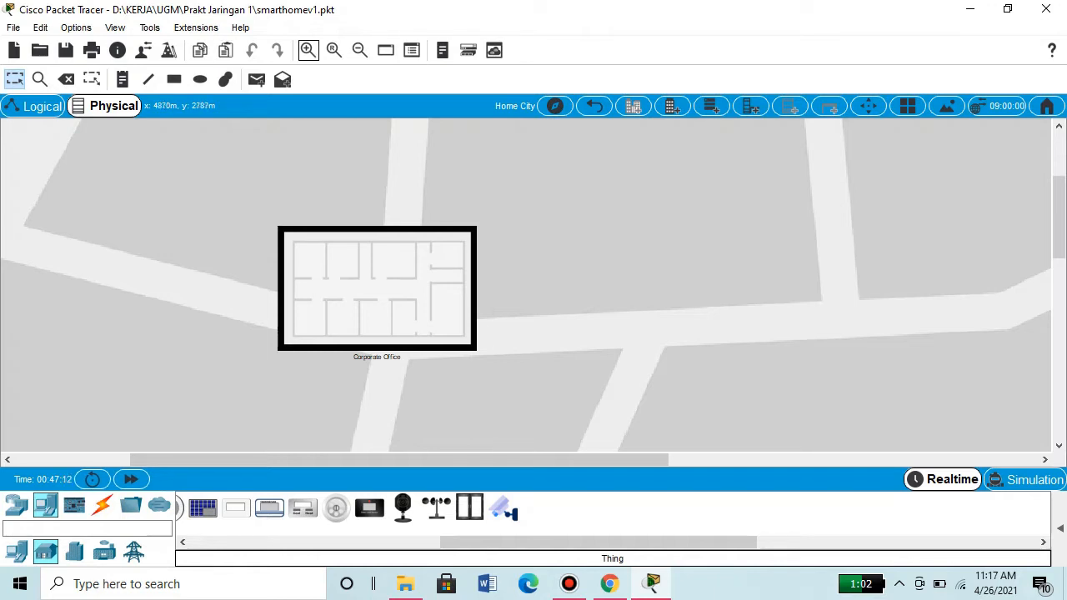
pyautogui.click(308, 50)
pyautogui.click(308, 50)
pyautogui.moveTo(399, 460); pyautogui.dragTo(326, 460)
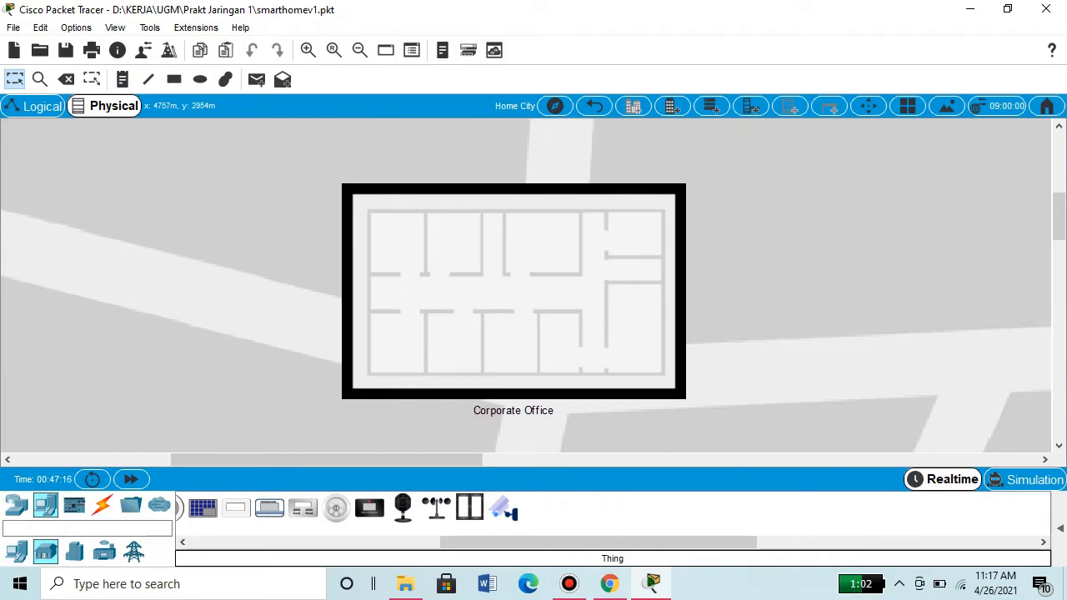
pyautogui.click(514, 291)
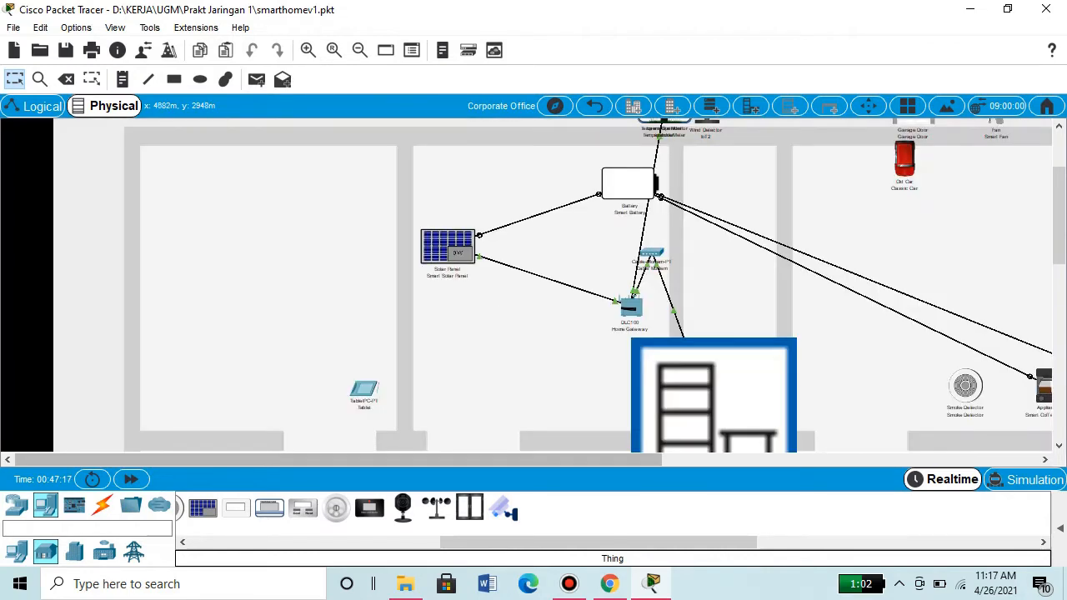
pyautogui.moveTo(334, 460); pyautogui.dragTo(544, 460)
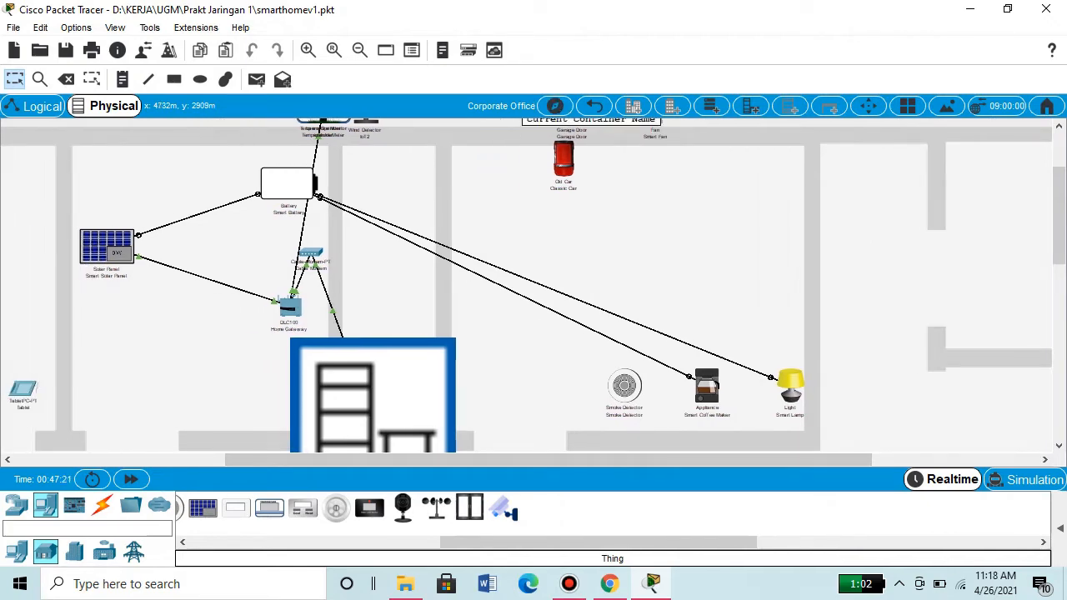
# Return to the logical workspace and set the location in the environment settings to Home City
pyautogui.click(38, 106)
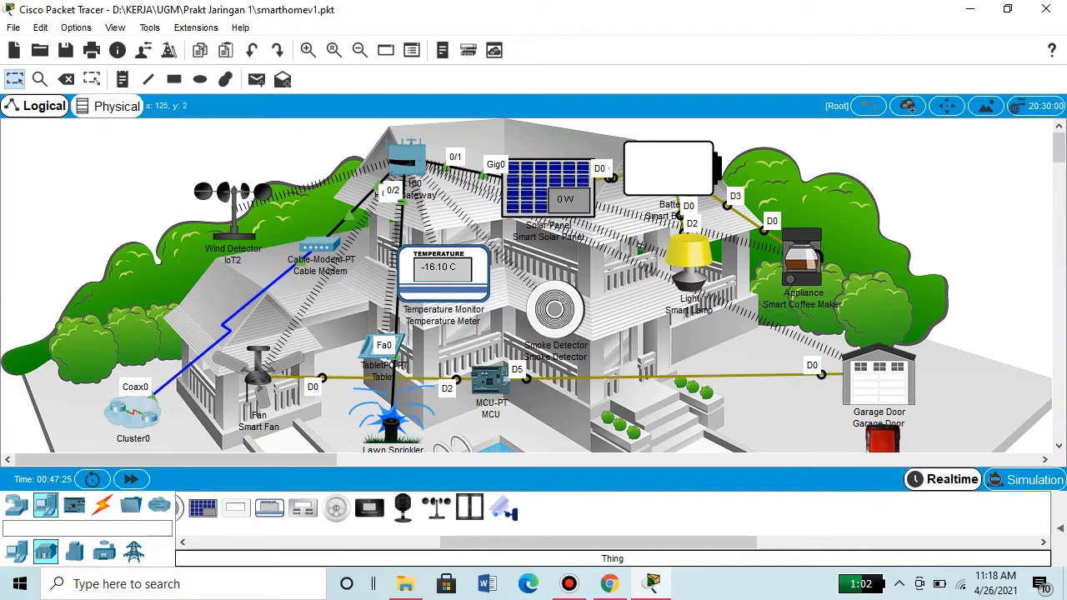
pyautogui.click(116, 106)
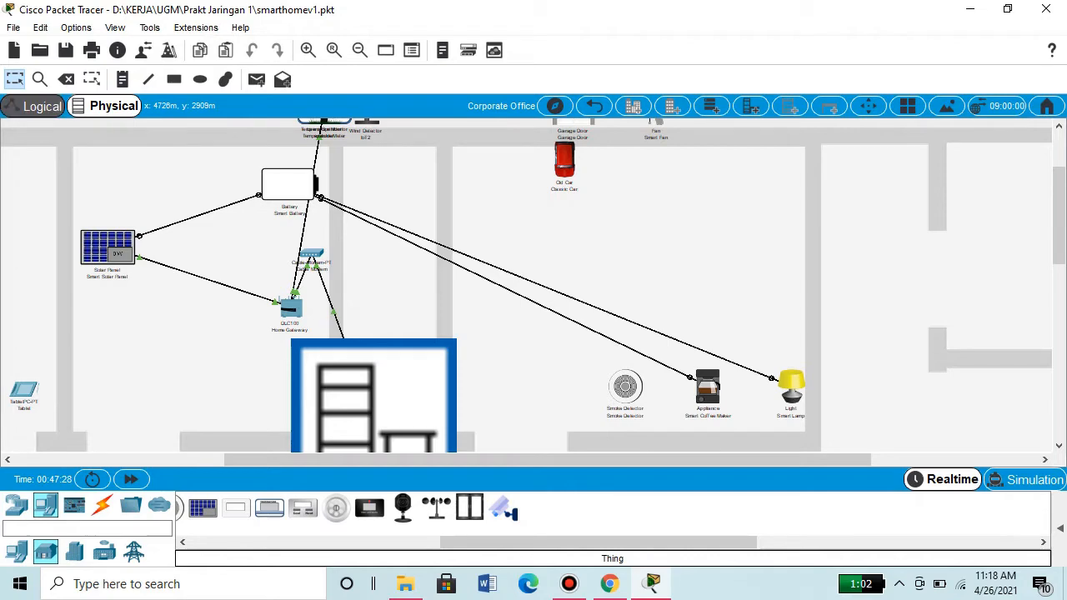
pyautogui.click(37, 106)
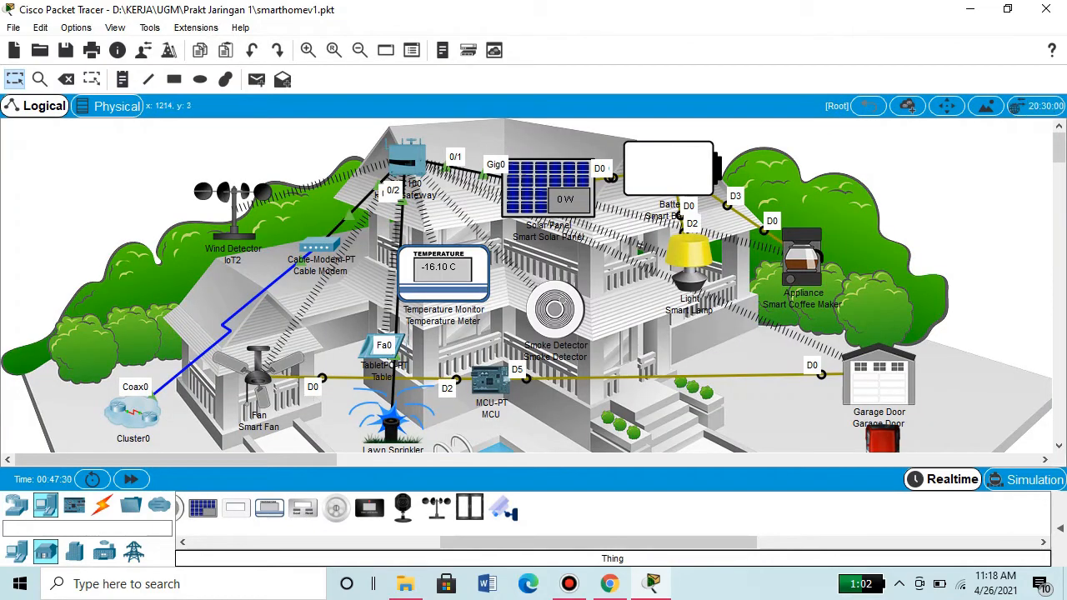
pyautogui.click(1017, 106)
pyautogui.hotkey('alt', 'Down')
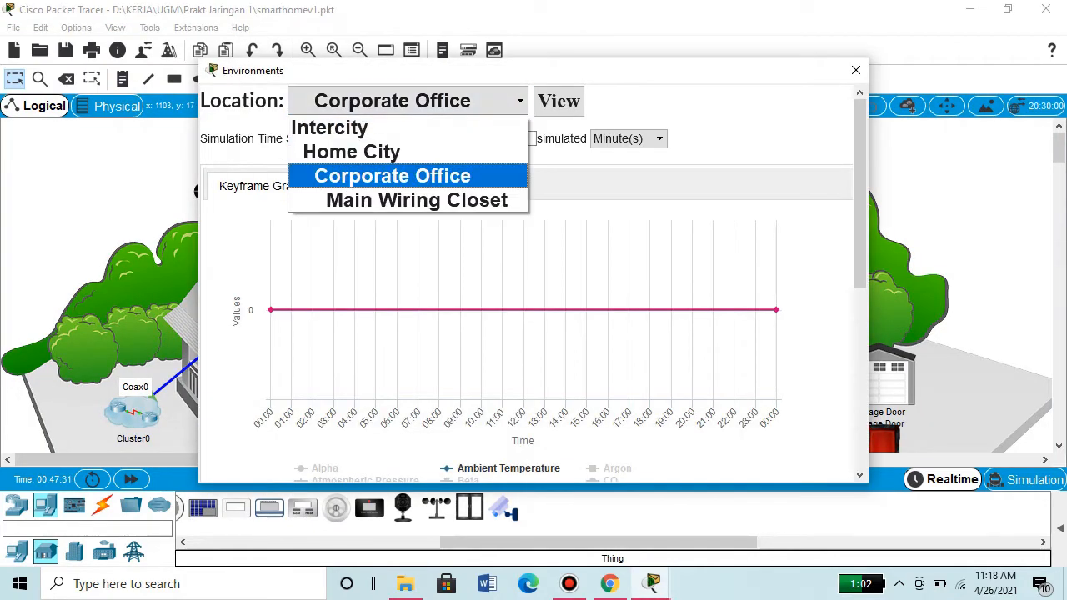
pyautogui.press('Up')
pyautogui.press('Up')
pyautogui.press('Down')
pyautogui.press('Down')
pyautogui.press('Up')
pyautogui.press('Return')
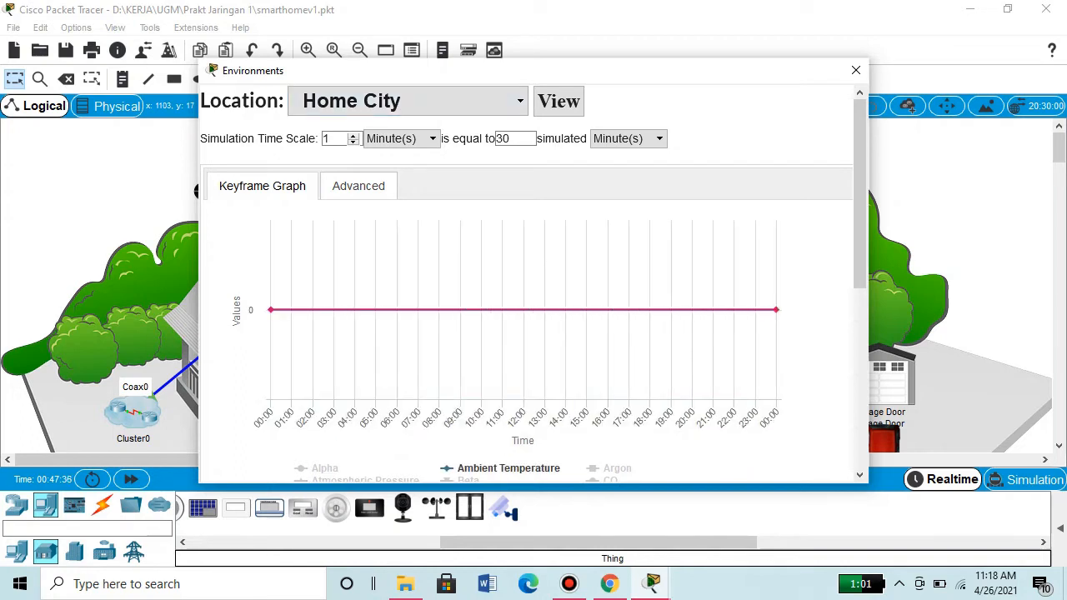
# Inspect Home City's Ambient Temperature keyframes at 00:00 and 23:59 on the graph
pyautogui.click(270, 309)
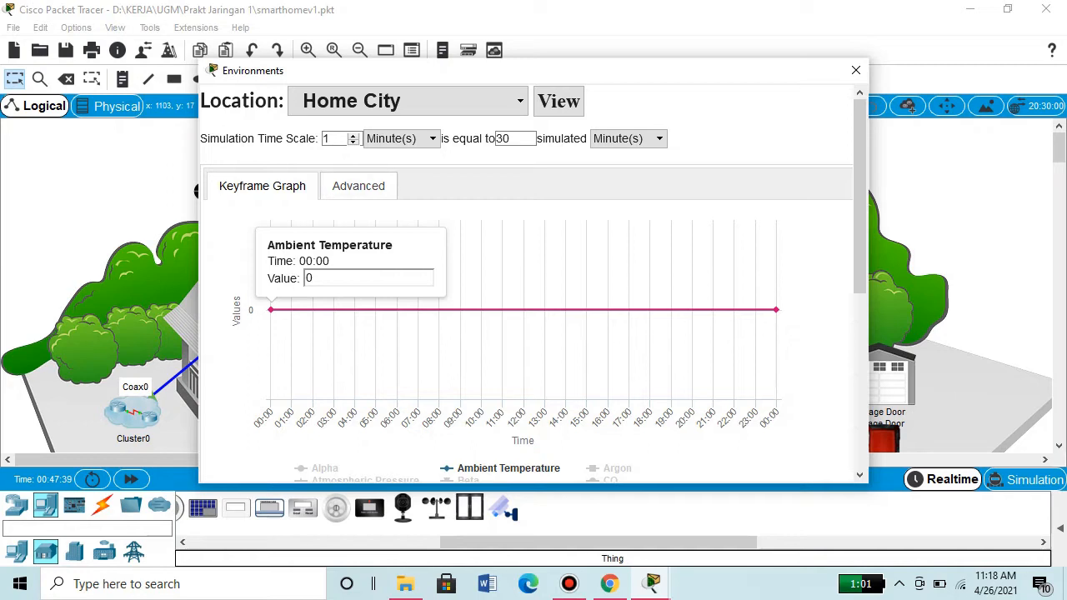
pyautogui.click(776, 309)
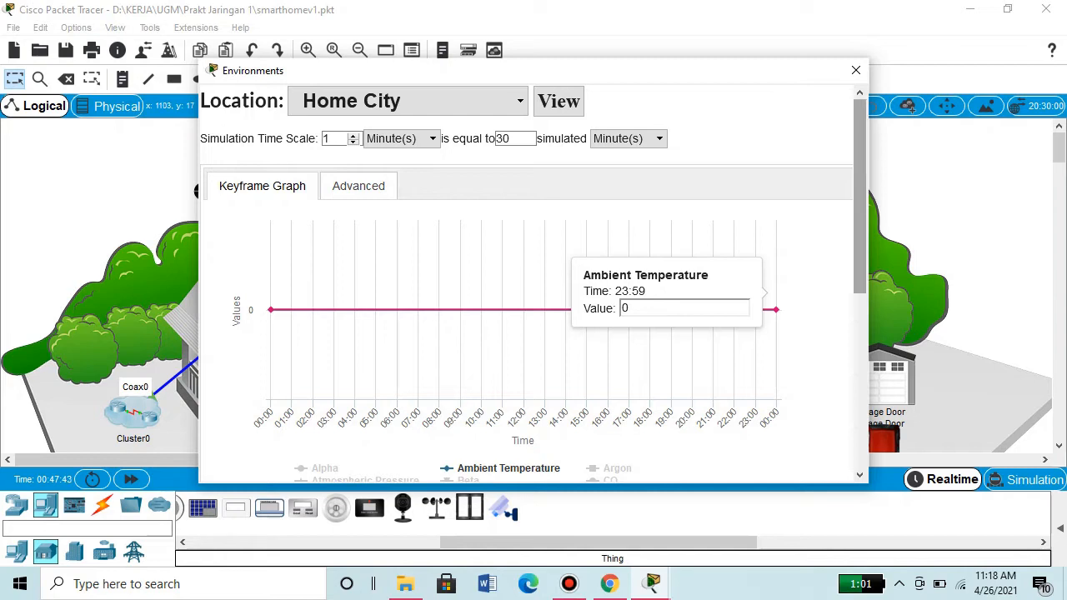
pyautogui.moveTo(859, 195)
pyautogui.mouseDown()
pyautogui.moveTo(859, 275)
pyautogui.moveTo(859, 194)
pyautogui.mouseUp()
# Look through the environment location hierarchy once more, keeping Home City selected
pyautogui.click(409, 101)
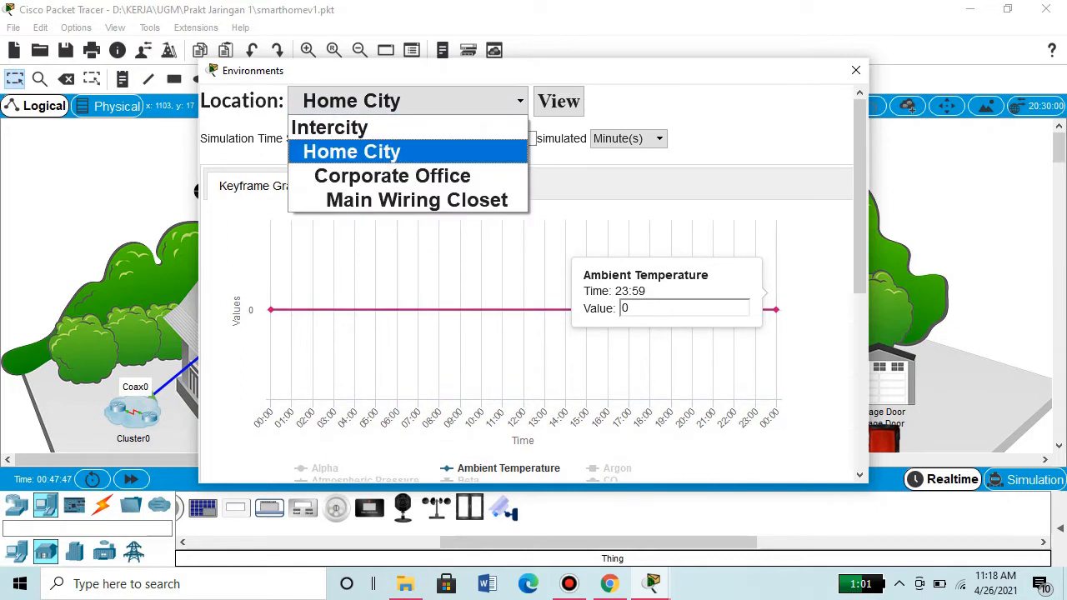
pyautogui.press('Down')
pyautogui.press('Up')
pyautogui.press('Up')
pyautogui.press('Escape')
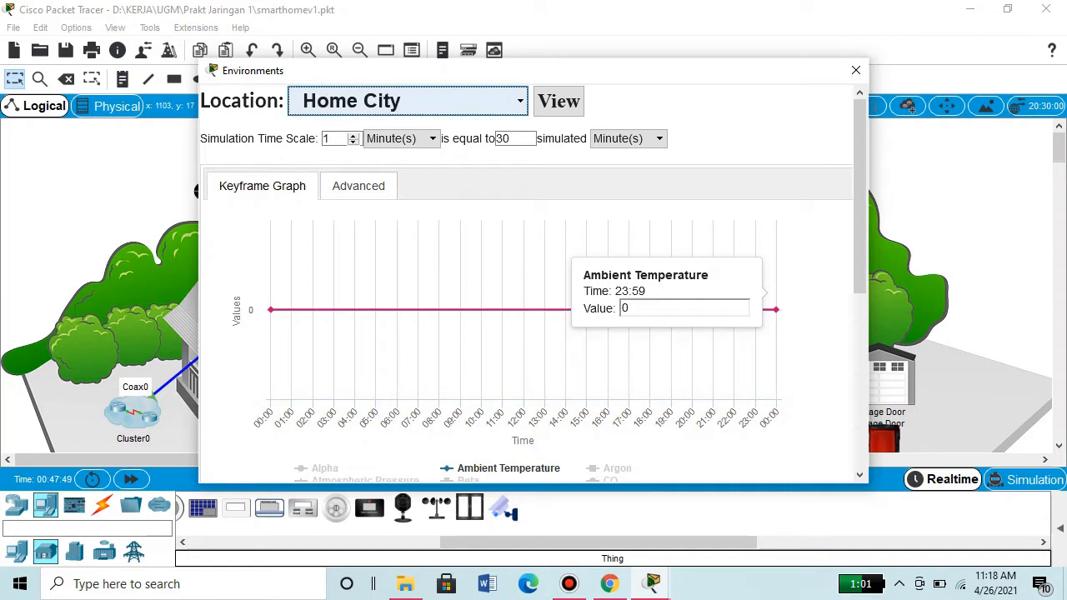
# Look over Home City's keyframe graph, the list of environment variables beneath it, and the time and value snap settings
pyautogui.scroll(-1, 534, 283)
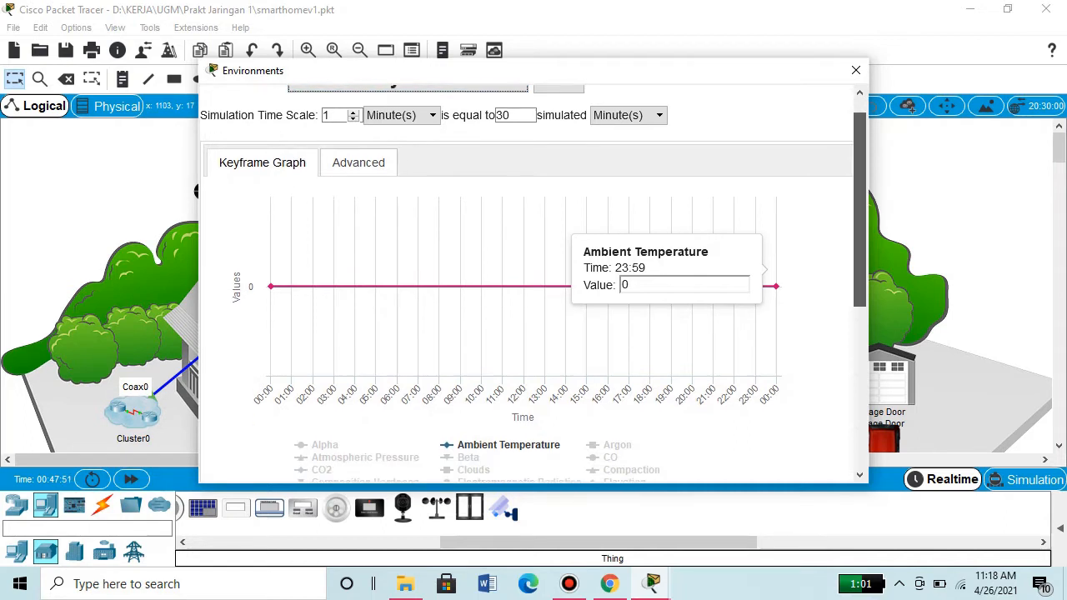
pyautogui.scroll(1, 533, 283)
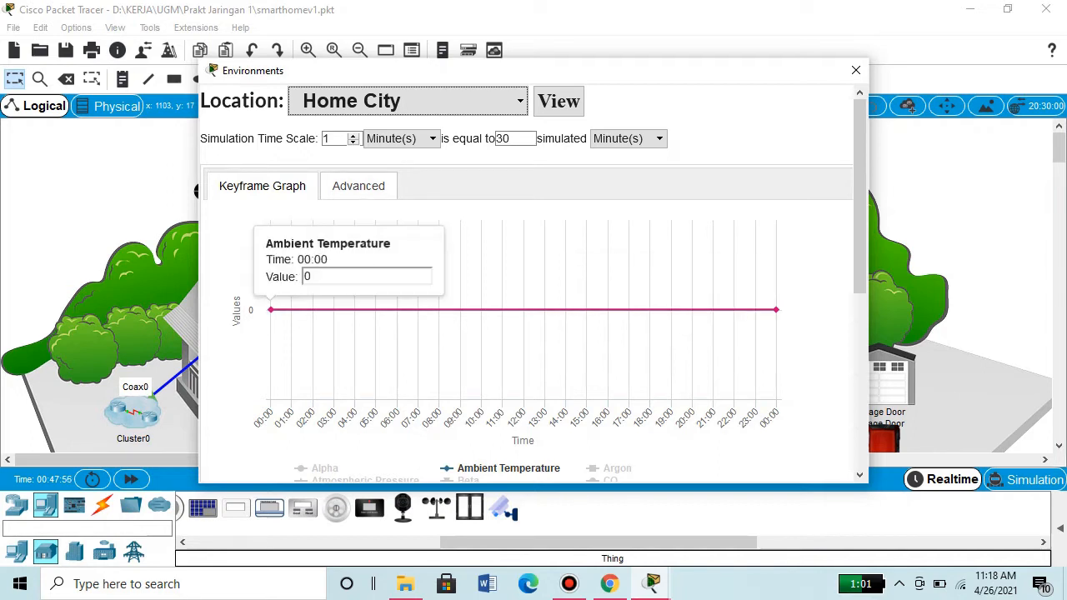
pyautogui.scroll(-2, 534, 282)
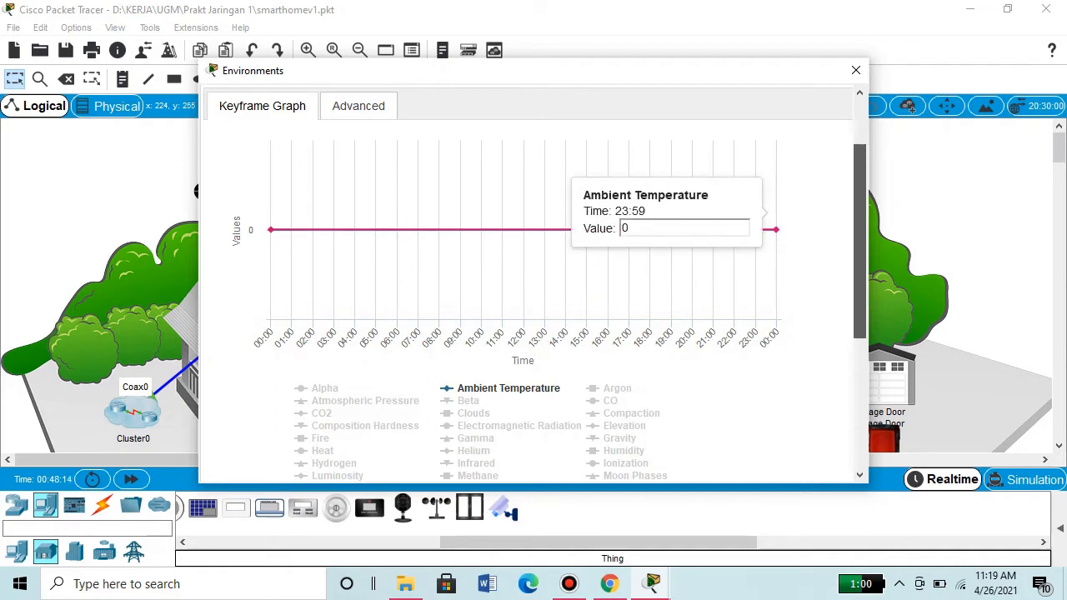
pyautogui.scroll(-2, 534, 284)
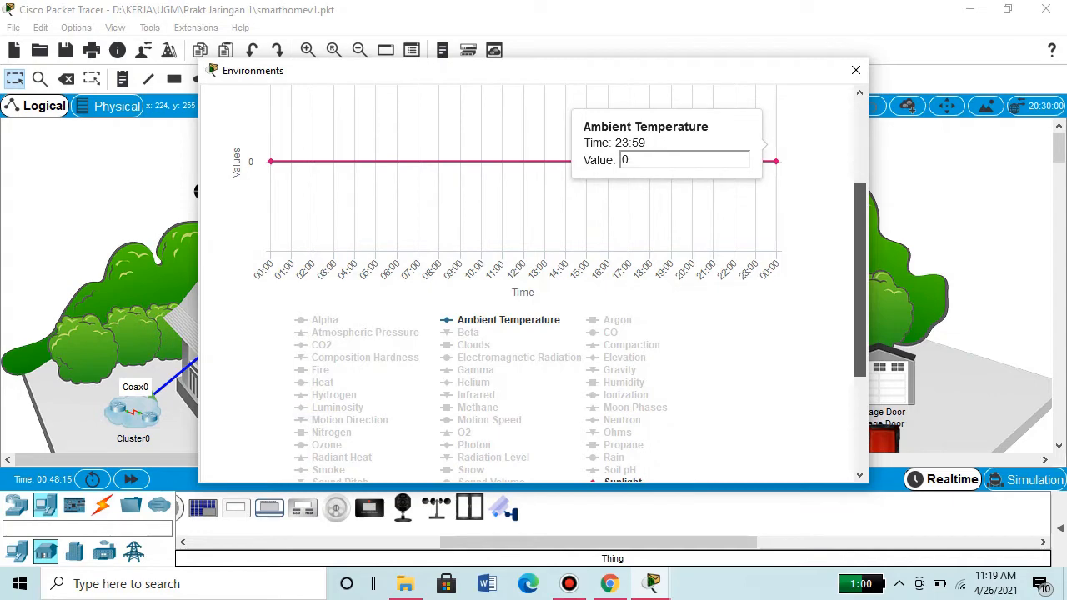
pyautogui.scroll(-4, 534, 283)
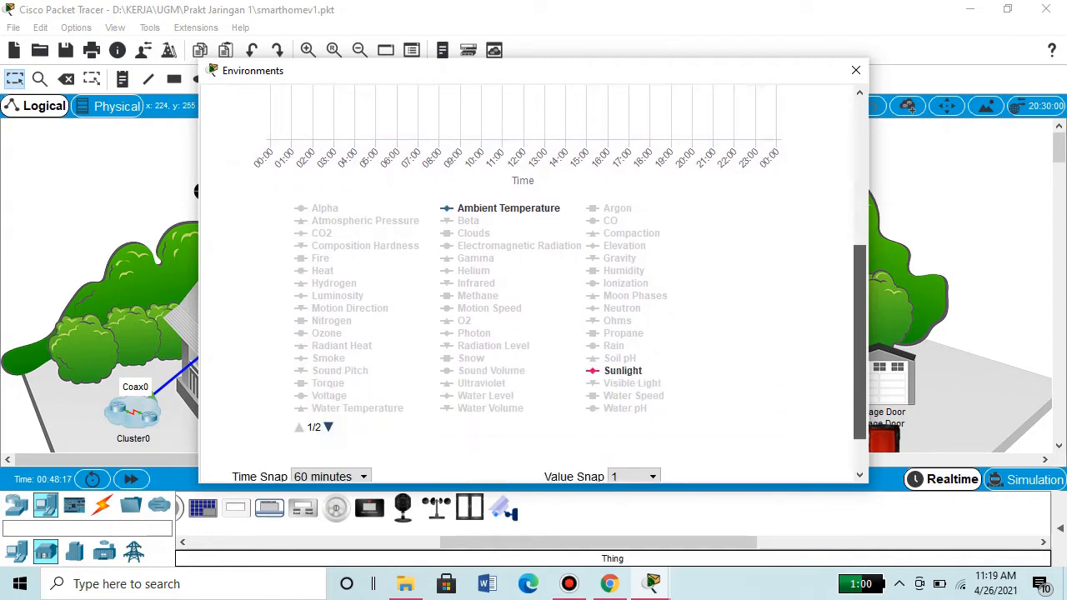
pyautogui.scroll(-1, 534, 283)
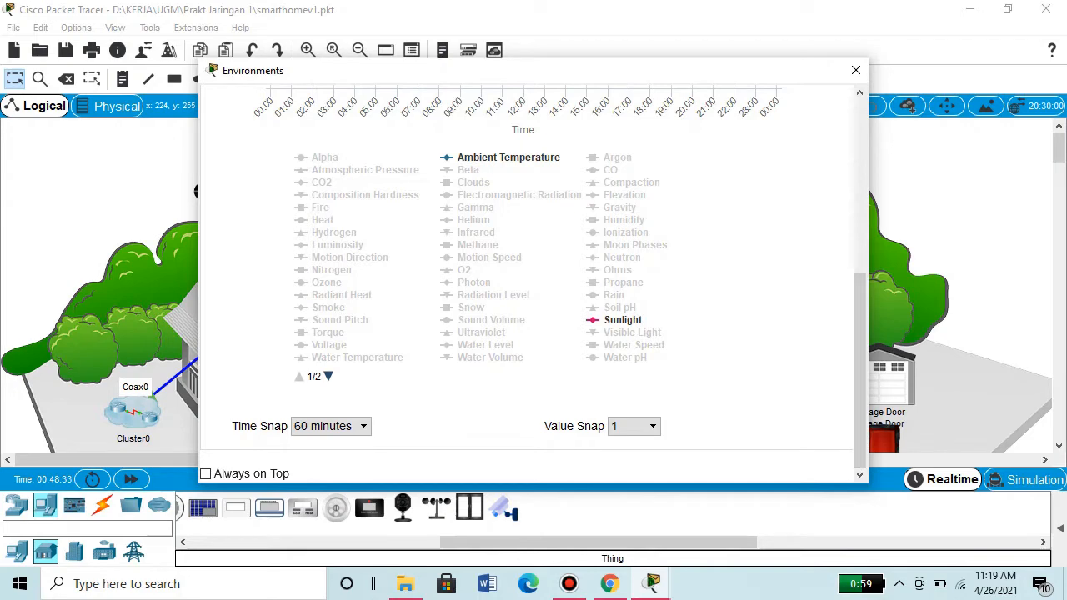
# Move the Environments window aside to compare the Temperature Monitor and other smart devices with the Ambient Temperature keyframes
pyautogui.moveTo(652, 74); pyautogui.dragTo(680, 338)
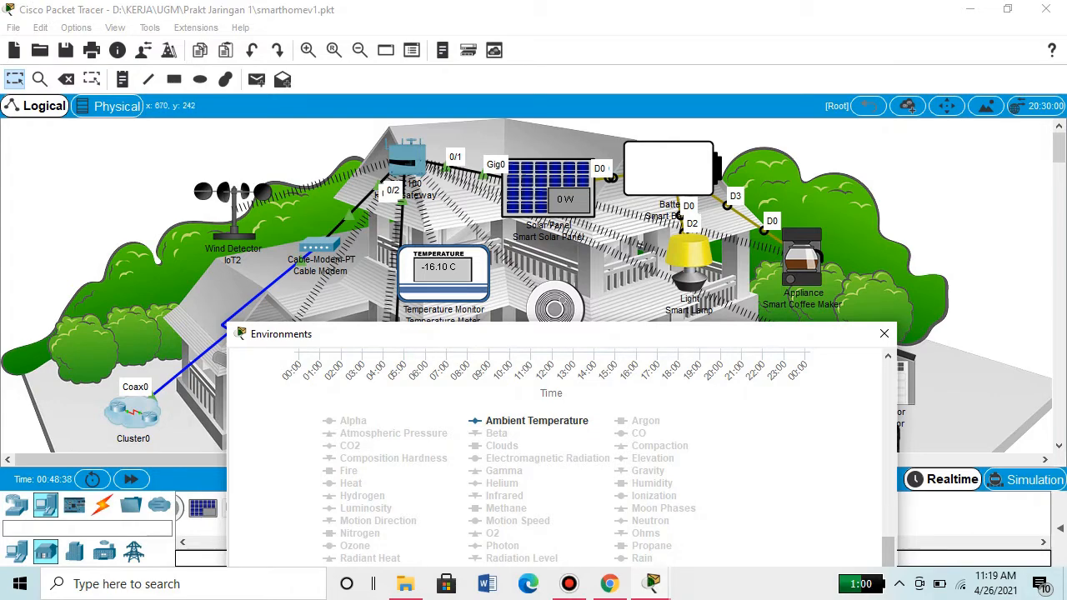
pyautogui.moveTo(550, 334); pyautogui.dragTo(483, 167)
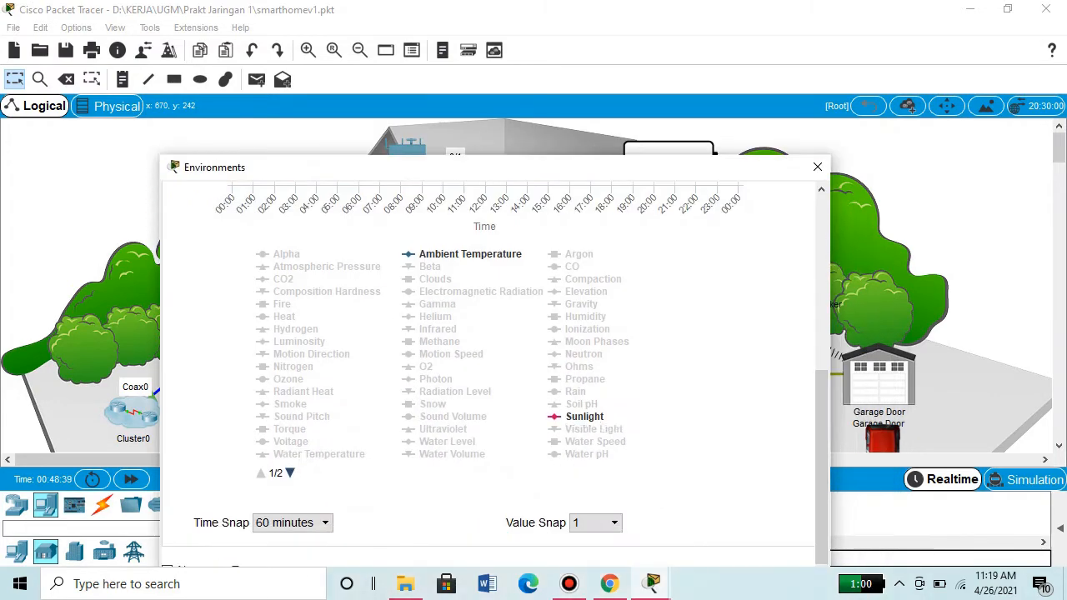
pyautogui.scroll(5, 488, 359)
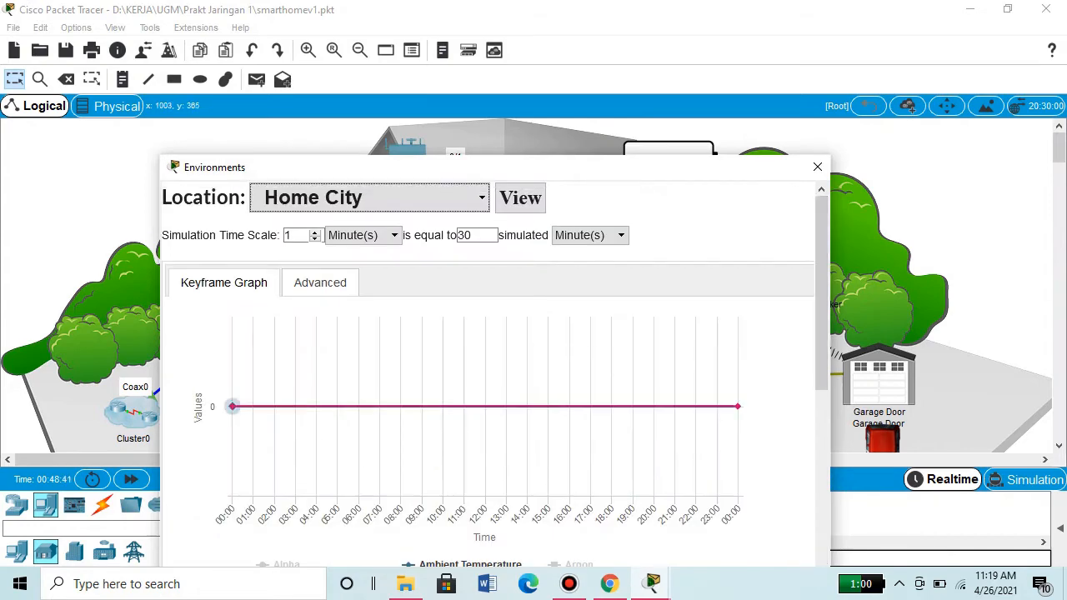
pyautogui.click(738, 405)
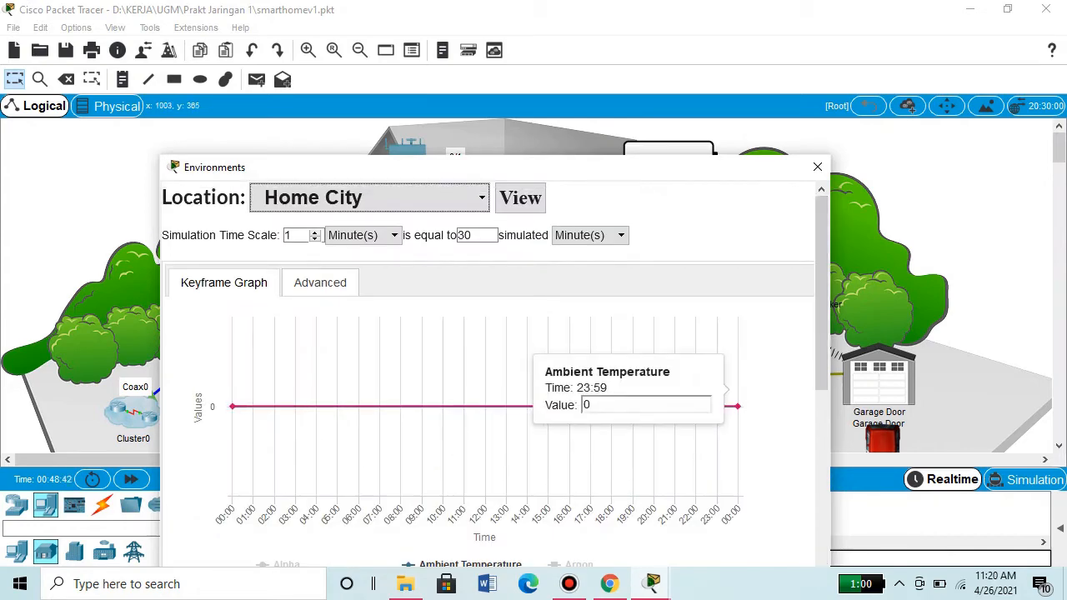
pyautogui.moveTo(578, 171); pyautogui.dragTo(664, 451)
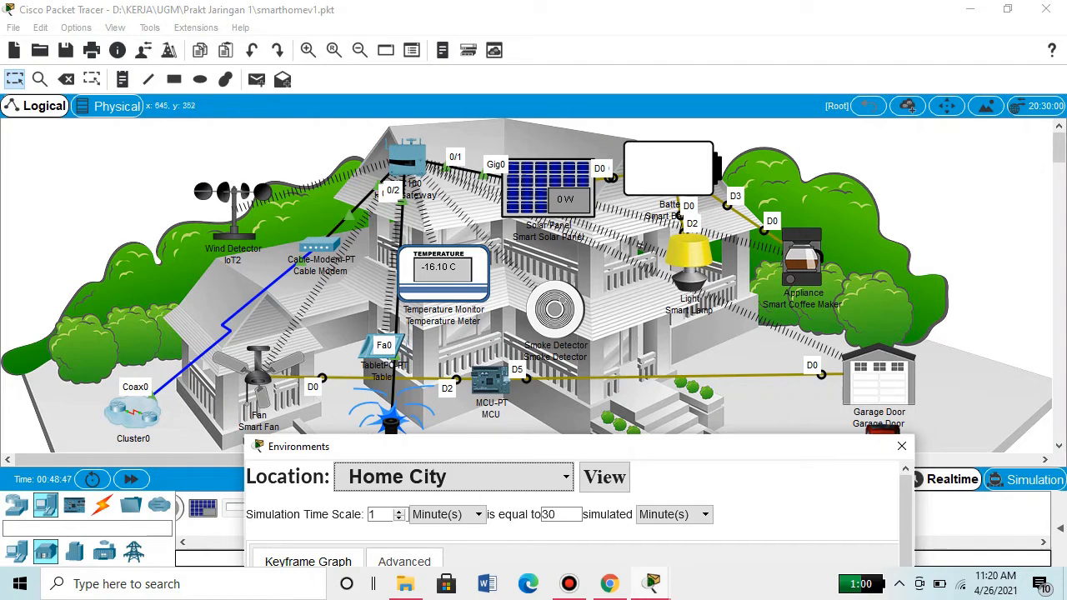
pyautogui.moveTo(576, 453)
pyautogui.mouseDown()
pyautogui.moveTo(576, 408)
pyautogui.moveTo(578, 464)
pyautogui.mouseUp()
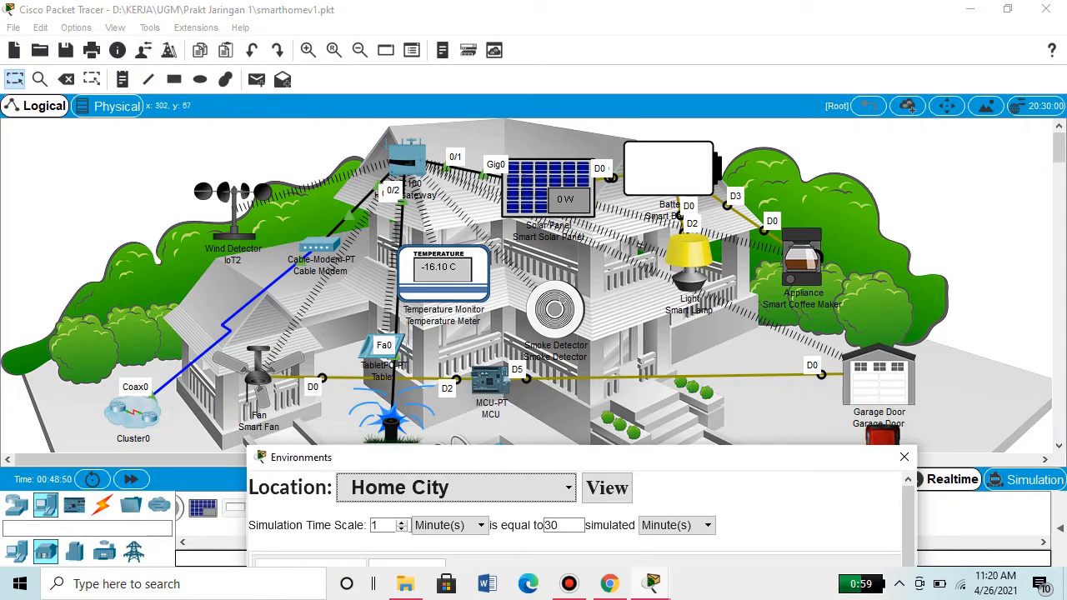
pyautogui.moveTo(577, 457); pyautogui.dragTo(548, 105)
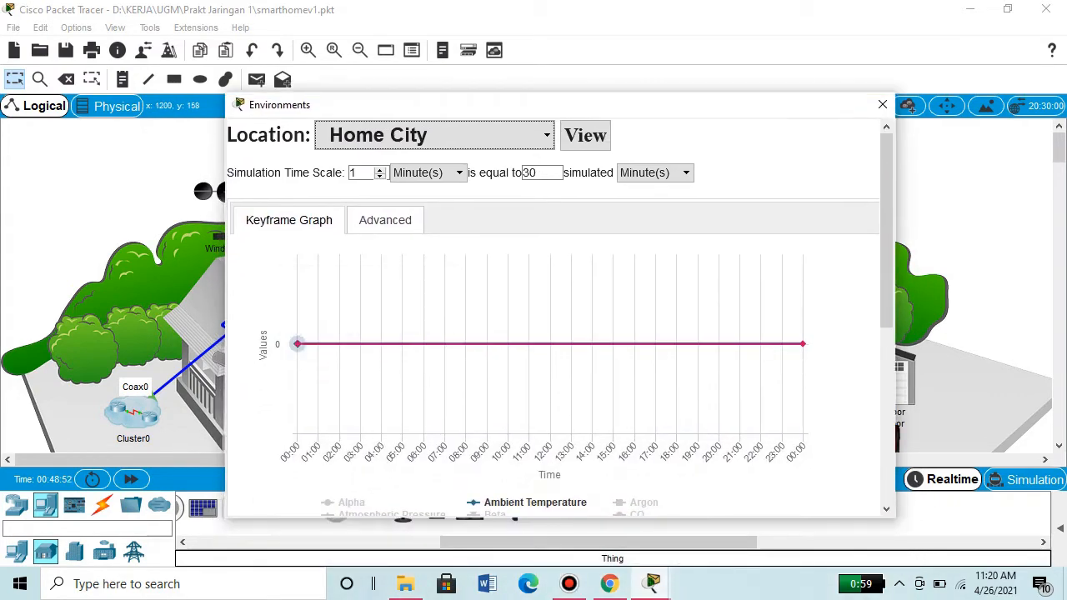
# Try to change Home City's Ambient Temperature by moving its 00:00 keyframe up and down on the graph
pyautogui.moveTo(298, 344)
pyautogui.moveTo(298, 343); pyautogui.dragTo(298, 306)
pyautogui.moveTo(297, 343); pyautogui.dragTo(298, 358)
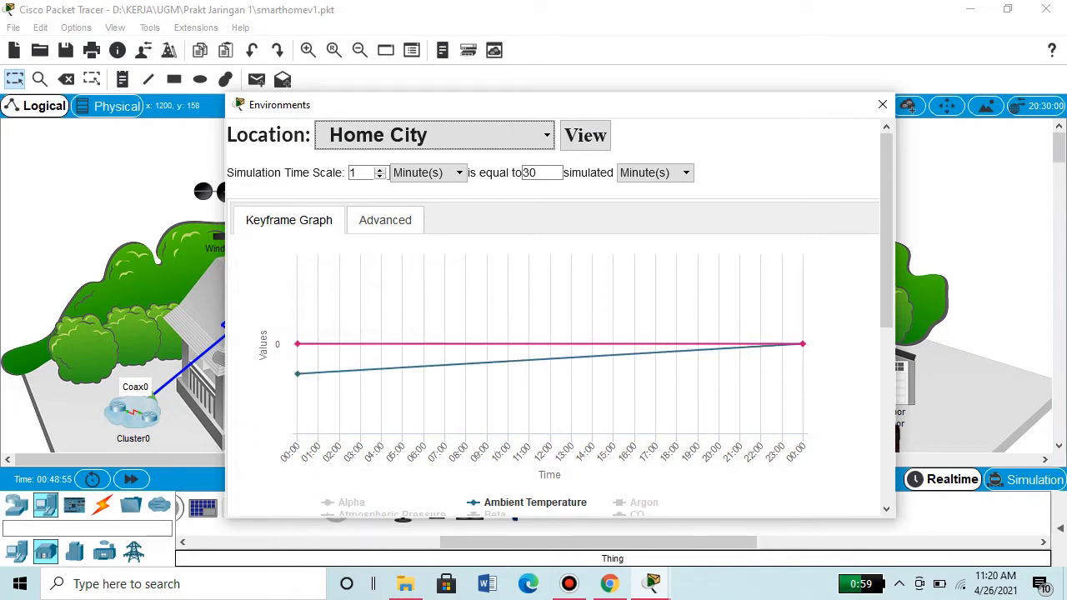
pyautogui.moveTo(802, 344)
pyautogui.scroll(-2, 558, 316)
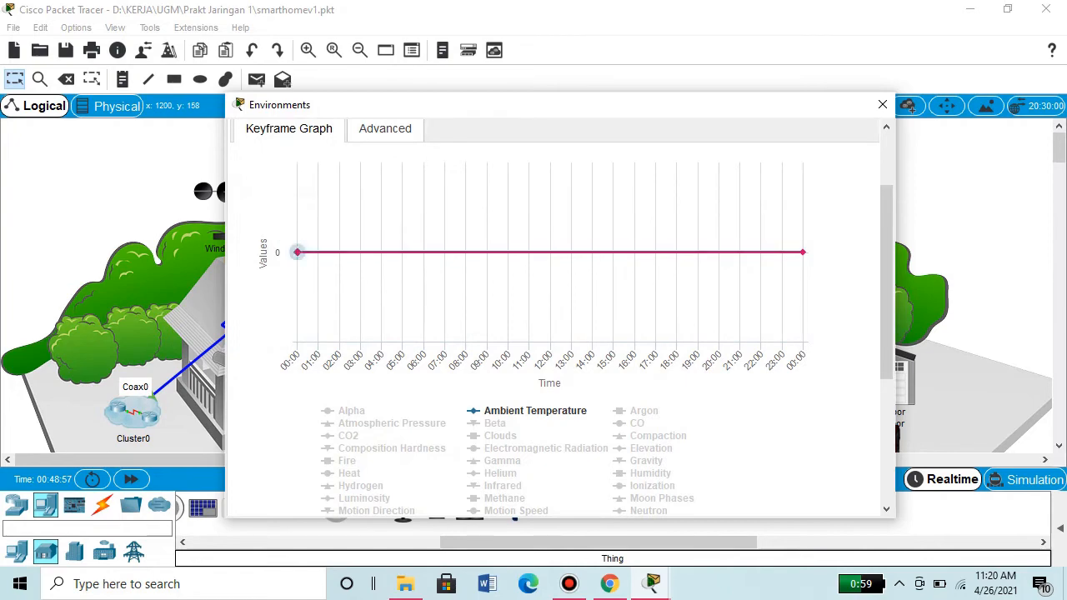
pyautogui.moveTo(298, 252); pyautogui.dragTo(298, 290)
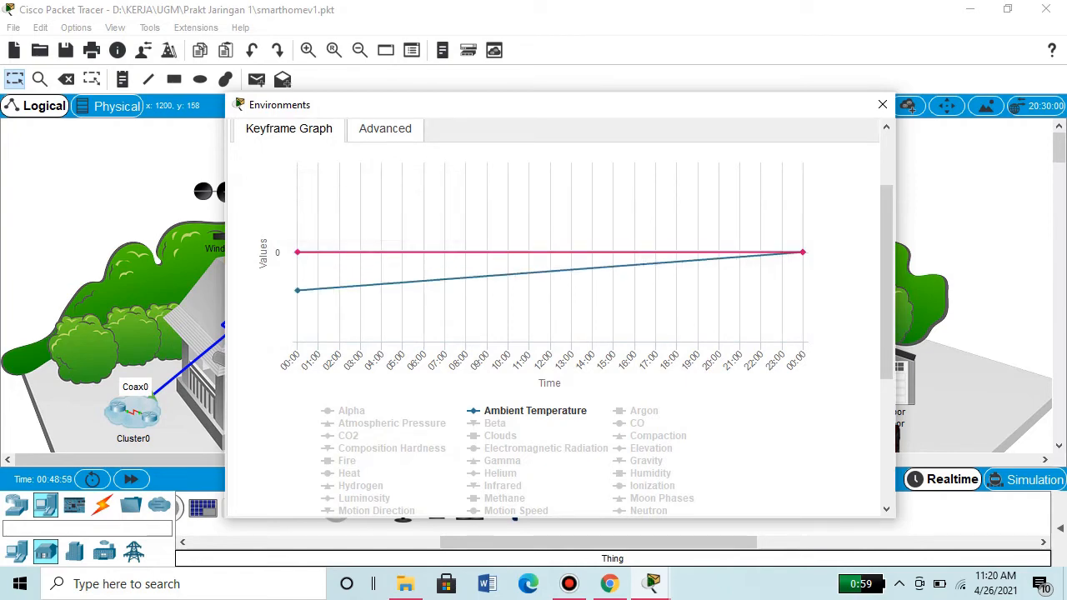
# Check the graph's list of environment variables and the 00:00 Ambient Temperature keyframe again
pyautogui.scroll(-3, 558, 317)
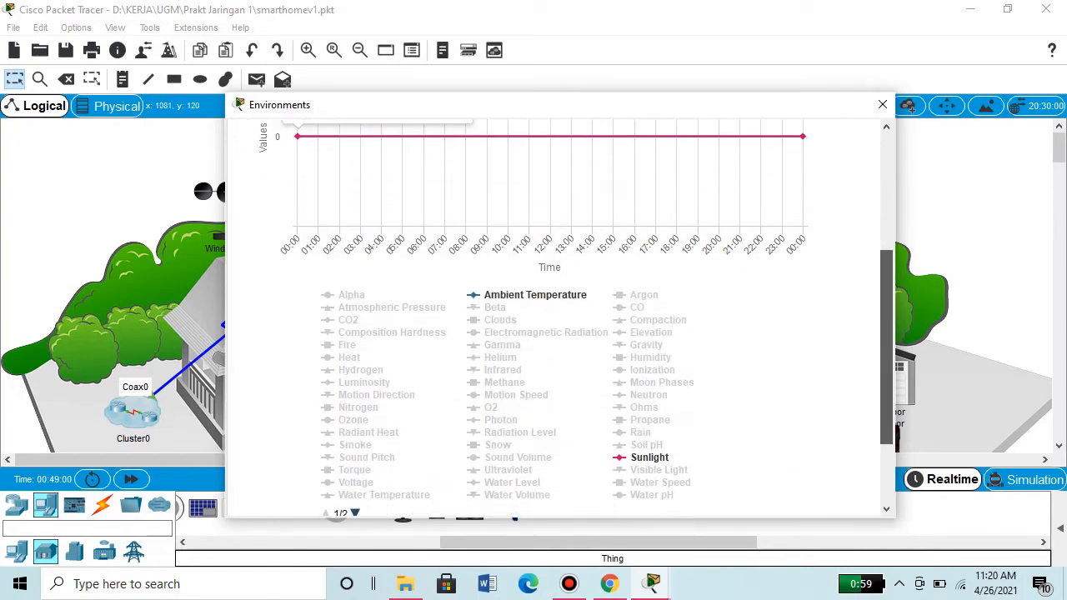
pyautogui.scroll(-1, 558, 316)
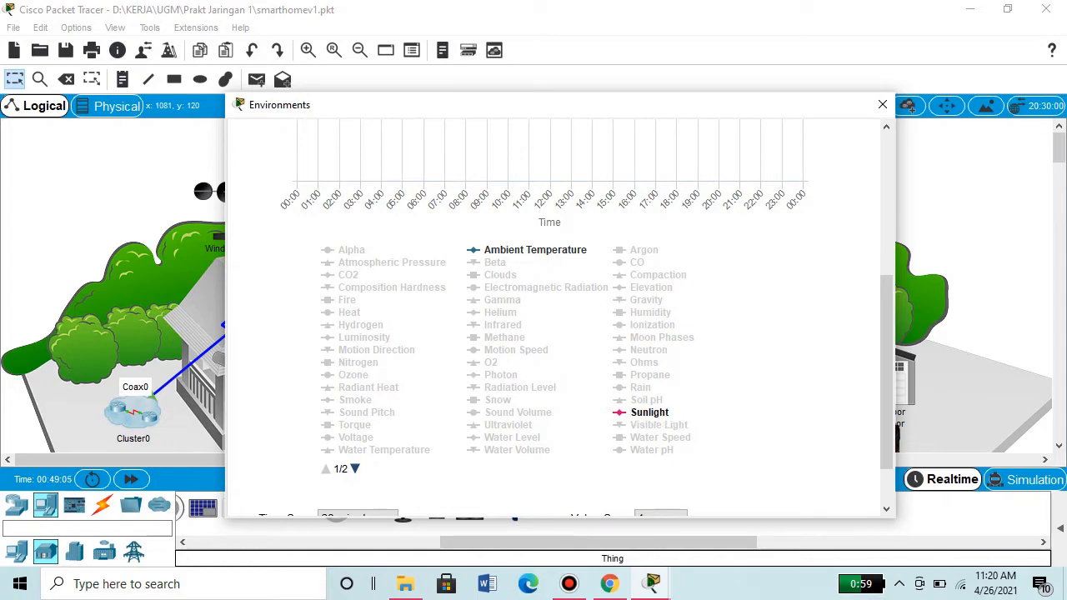
pyautogui.moveTo(887, 387); pyautogui.dragTo(887, 252)
pyautogui.moveTo(298, 331)
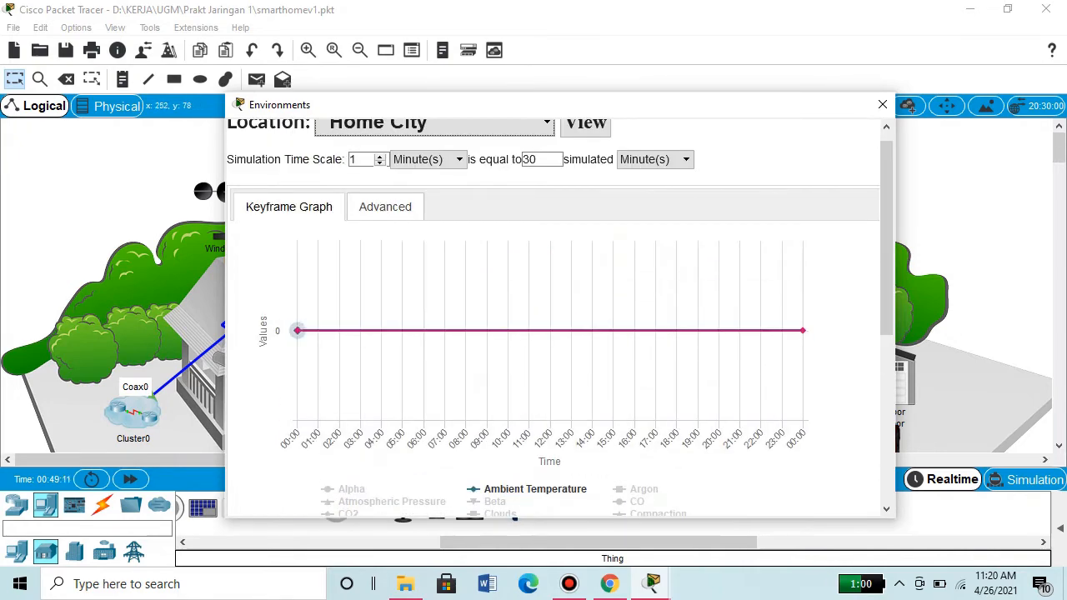
pyautogui.moveTo(887, 242); pyautogui.dragTo(886, 232)
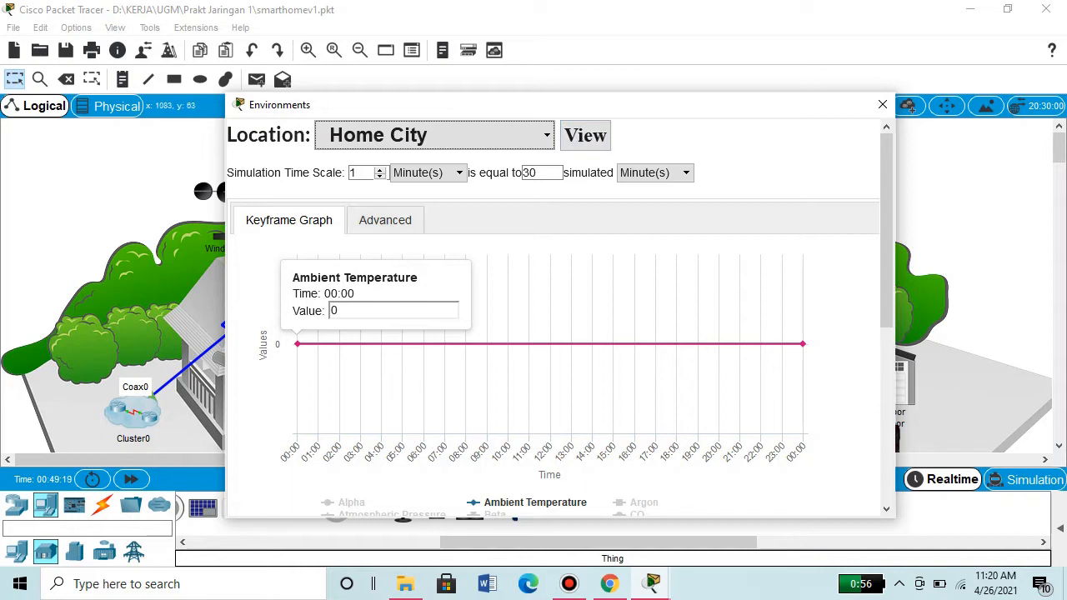
# In Home City's advanced environment settings, enable the whole Wind category and expand it to show its variables
pyautogui.click(385, 220)
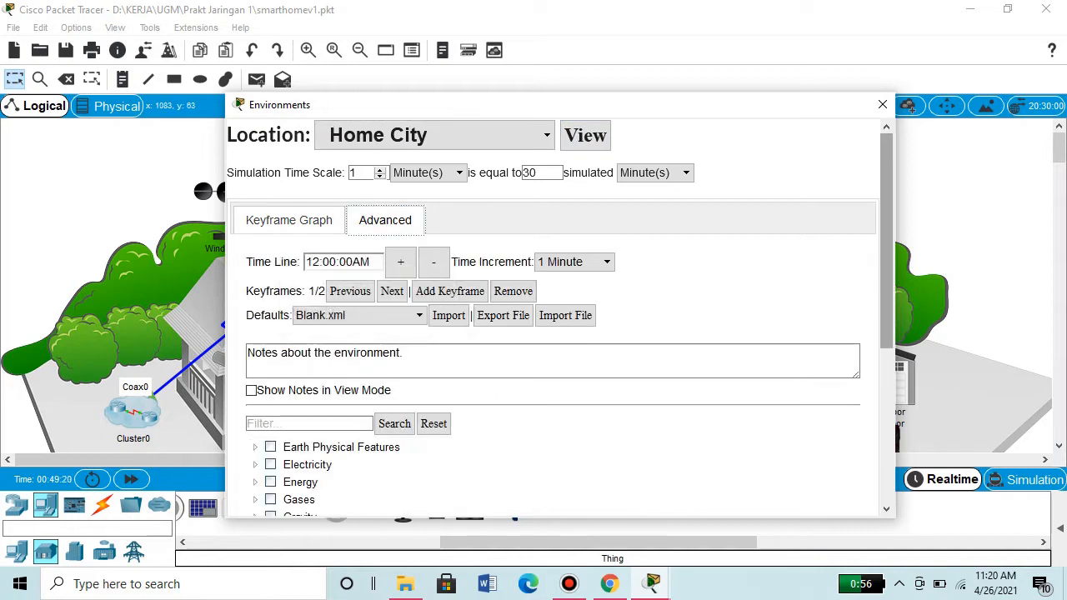
pyautogui.scroll(-5, 558, 317)
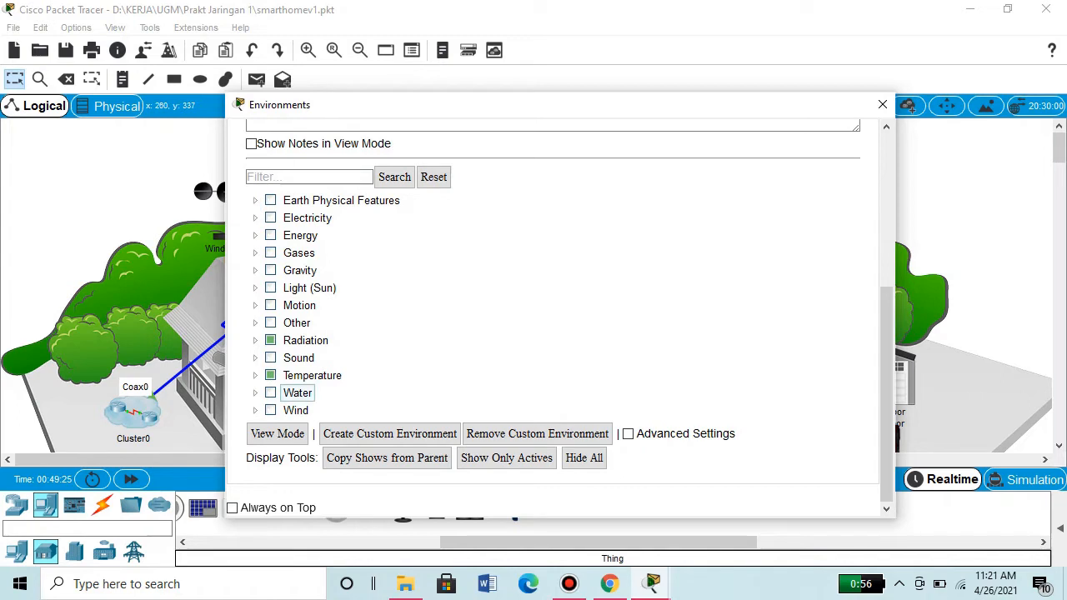
pyautogui.click(270, 410)
pyautogui.click(255, 410)
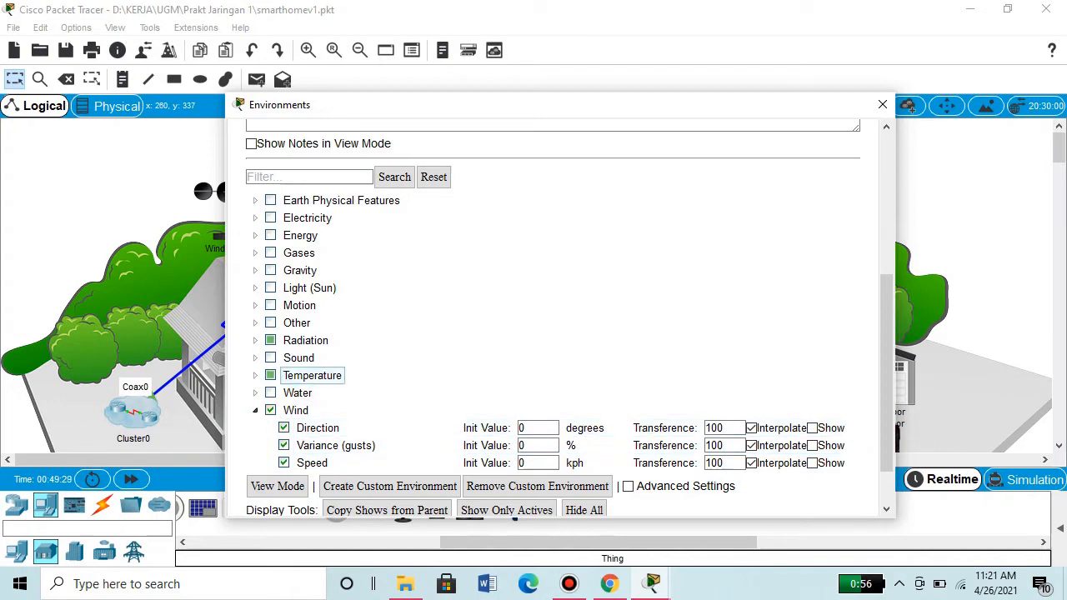
# Expand the Radiation category to view its variables, disable the whole category, and collapse it
pyautogui.click(270, 340)
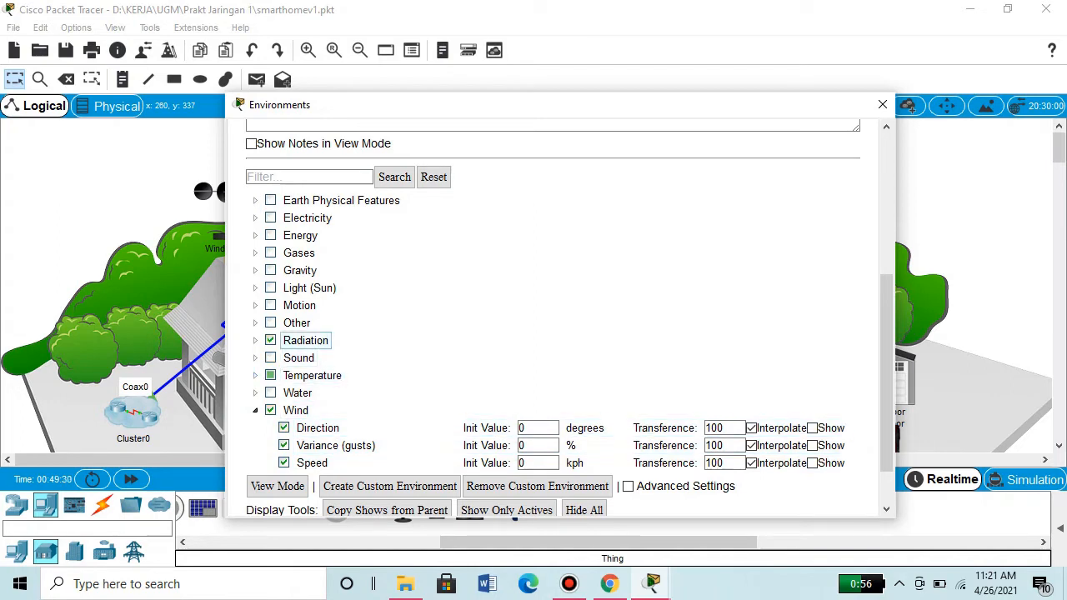
pyautogui.click(255, 340)
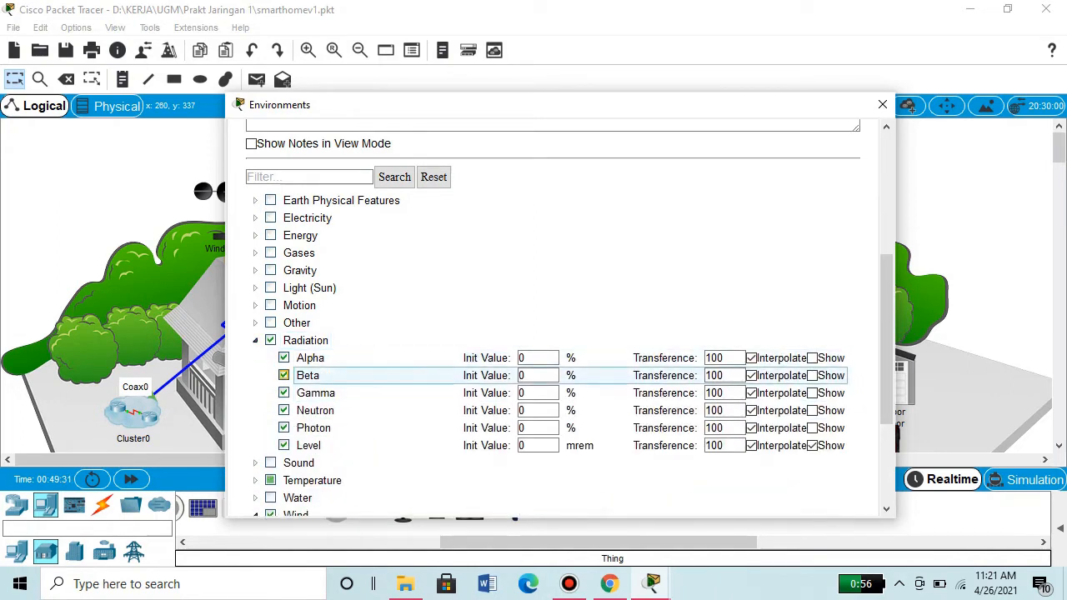
pyautogui.click(270, 340)
pyautogui.click(255, 340)
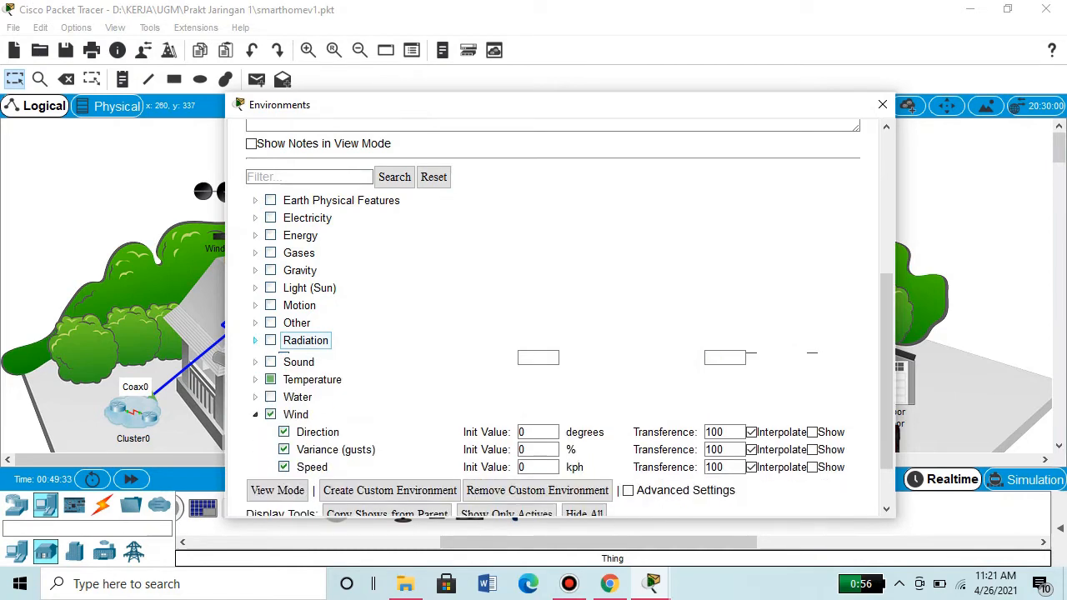
# Expand the Temperature category, examine its Ambient Temperature, Fire, Ionization and Smoke variables, and collapse it
pyautogui.press('Down')
pyautogui.press('Down')
pyautogui.press('Down')
pyautogui.press('Down')
pyautogui.press('Up')
pyautogui.press('Up')
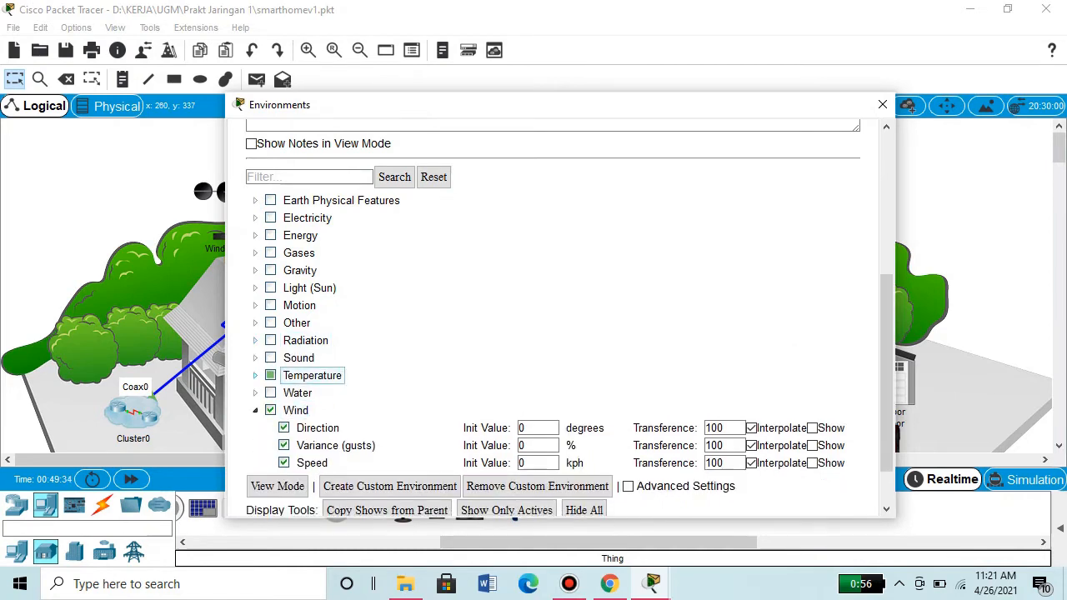
pyautogui.press('Right')
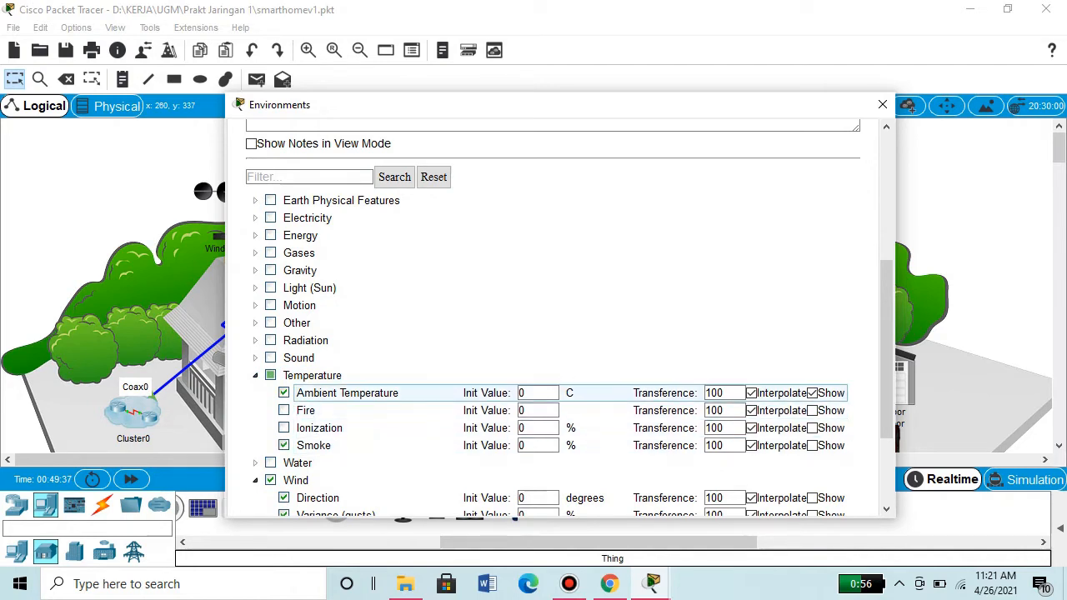
pyautogui.click(312, 375)
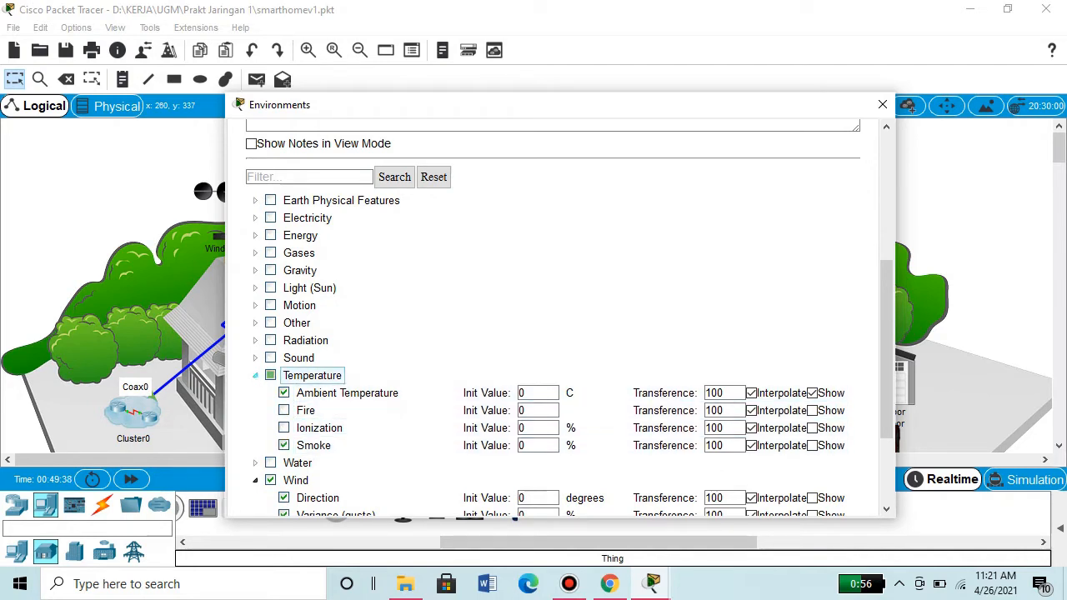
pyautogui.press('Left')
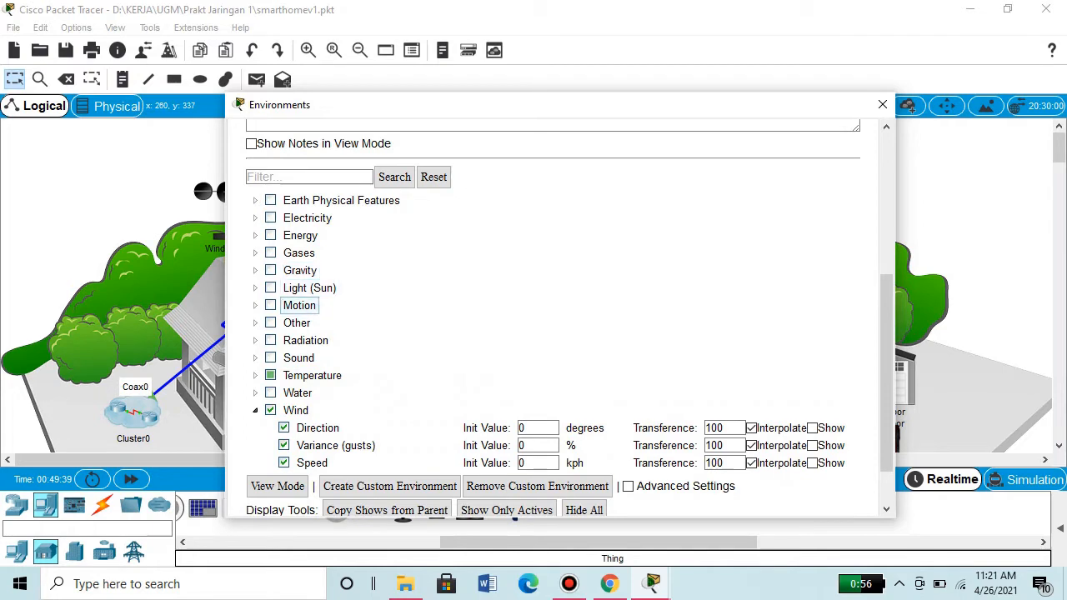
# Enable the Sunlight variable in the Light (Sun) category and collapse the category
pyautogui.press('Up')
pyautogui.press('Right')
pyautogui.click(313, 410)
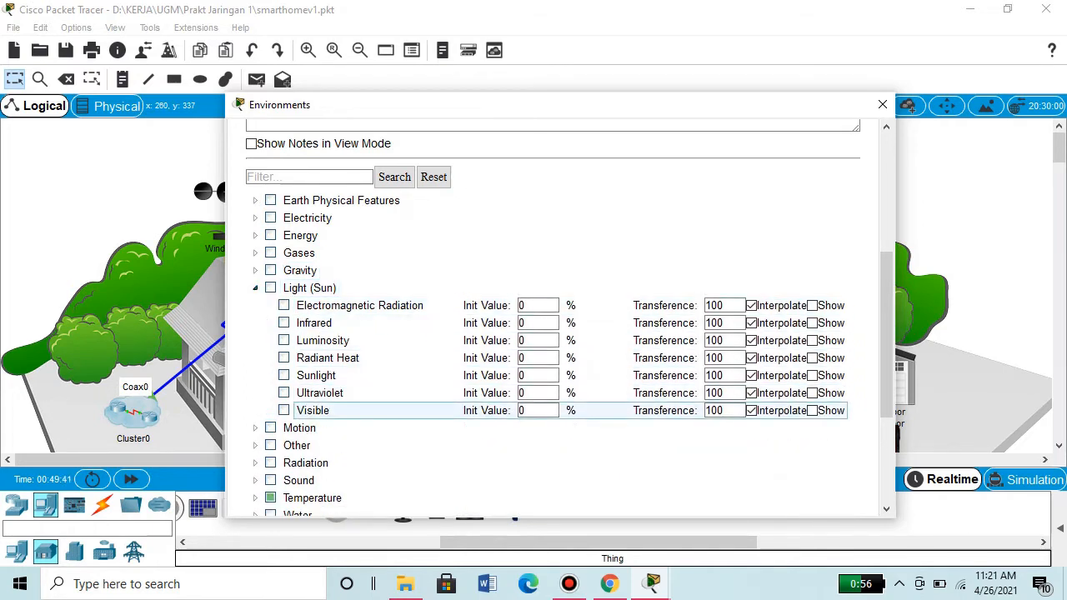
pyautogui.click(319, 393)
pyautogui.click(316, 375)
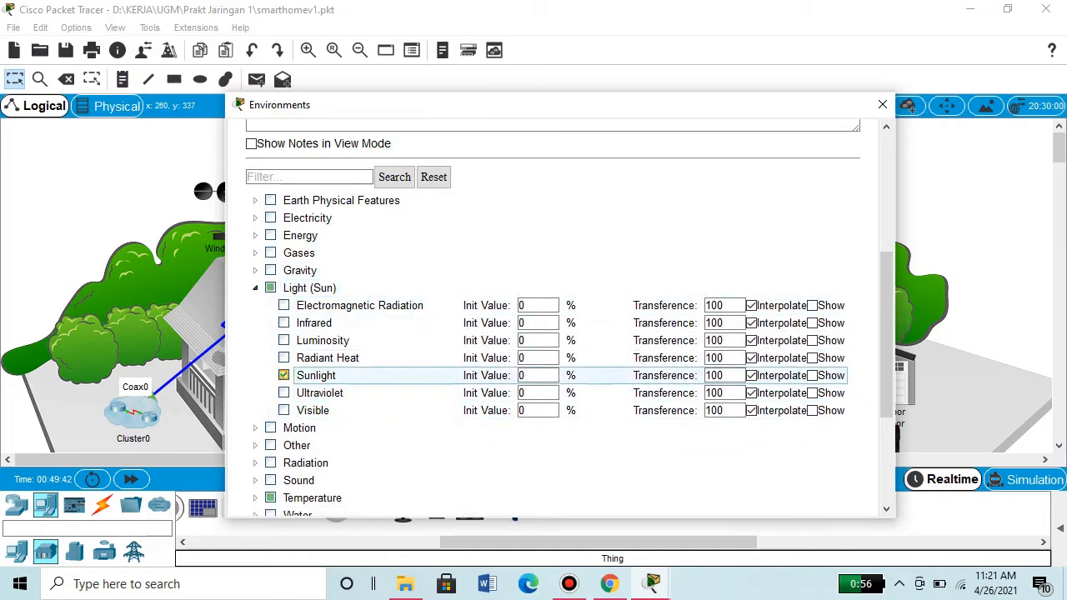
pyautogui.click(360, 305)
pyautogui.click(309, 287)
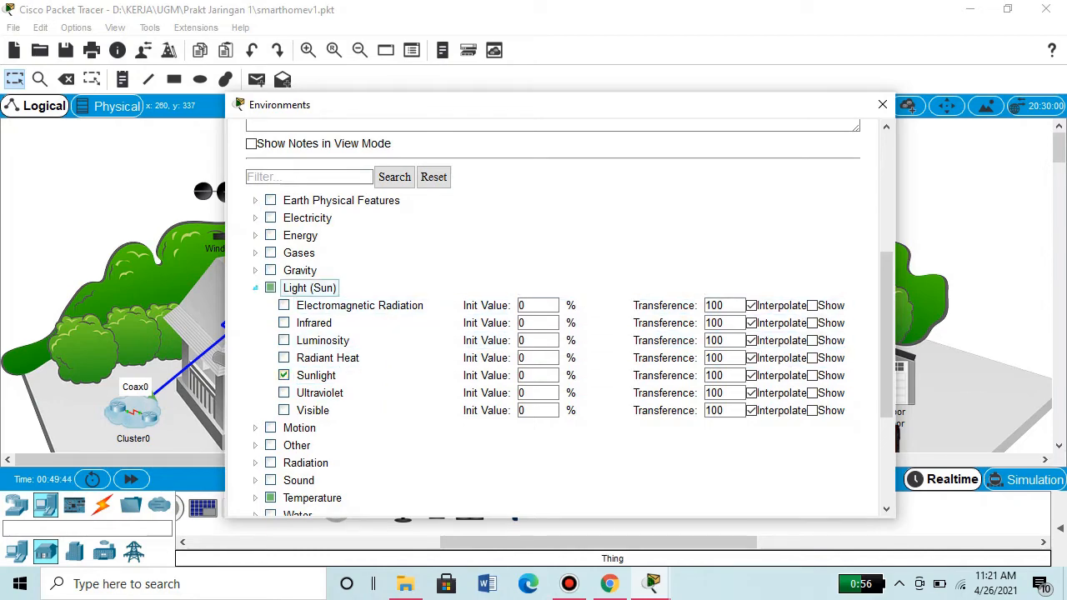
pyautogui.press('Left')
# Collapse the Wind category and go through the neighbouring environment categories, finishing on Wind
pyautogui.press('Down')
pyautogui.press('Down')
pyautogui.press('Down')
pyautogui.press('Down')
pyautogui.press('Down')
pyautogui.press('Down')
pyautogui.press('Down')
pyautogui.press('Down')
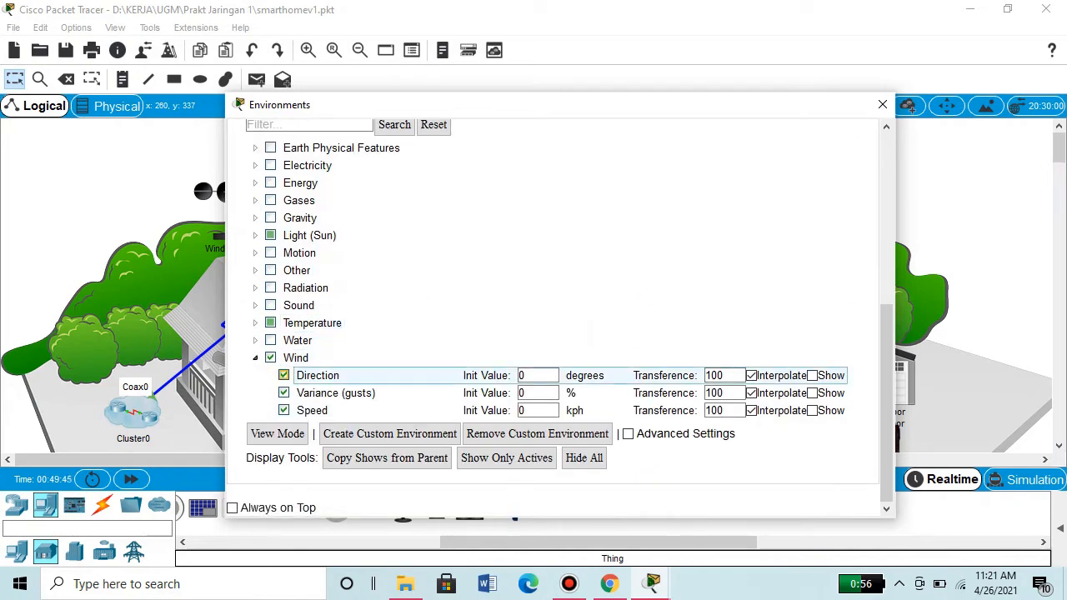
pyautogui.press('Left')
pyautogui.press('Left')
pyautogui.press('Up')
pyautogui.press('Up')
pyautogui.press('Up')
pyautogui.press('Up')
pyautogui.press('Down')
pyautogui.press('Down')
pyautogui.press('Down')
pyautogui.press('Down')
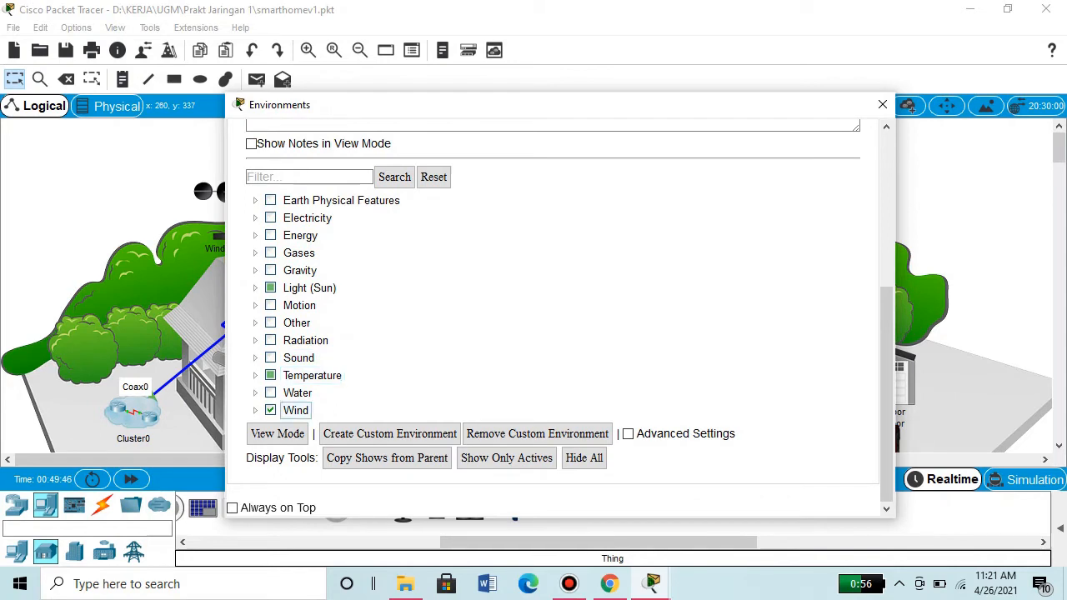
# Go through the environment categories from Wind upward and move the Environments dialog clear of the Wind Detector and Fan
pyautogui.press('Up')
pyautogui.press('Up')
pyautogui.press('Up')
pyautogui.press('Up')
pyautogui.press('Up')
pyautogui.press('Up')
pyautogui.press('Up')
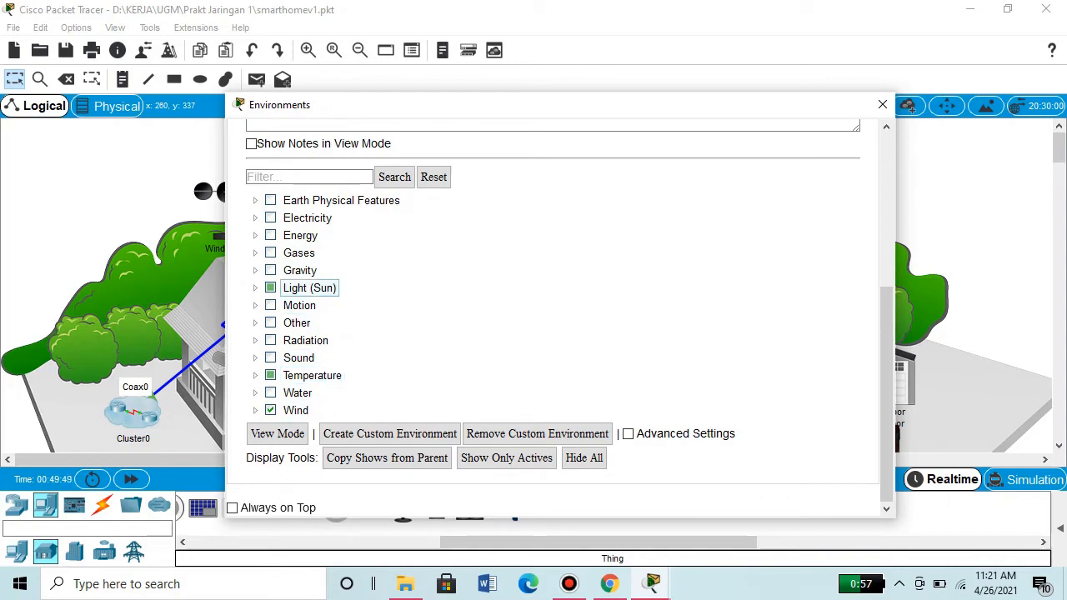
pyautogui.press('Up')
pyautogui.press('Up')
pyautogui.press('Up')
pyautogui.moveTo(493, 111); pyautogui.dragTo(573, 70)
# Expand the Light (Sun) category, set Sunlight's initial value to 1 % and turn on its Show option
pyautogui.press('Down')
pyautogui.press('Down')
pyautogui.press('Down')
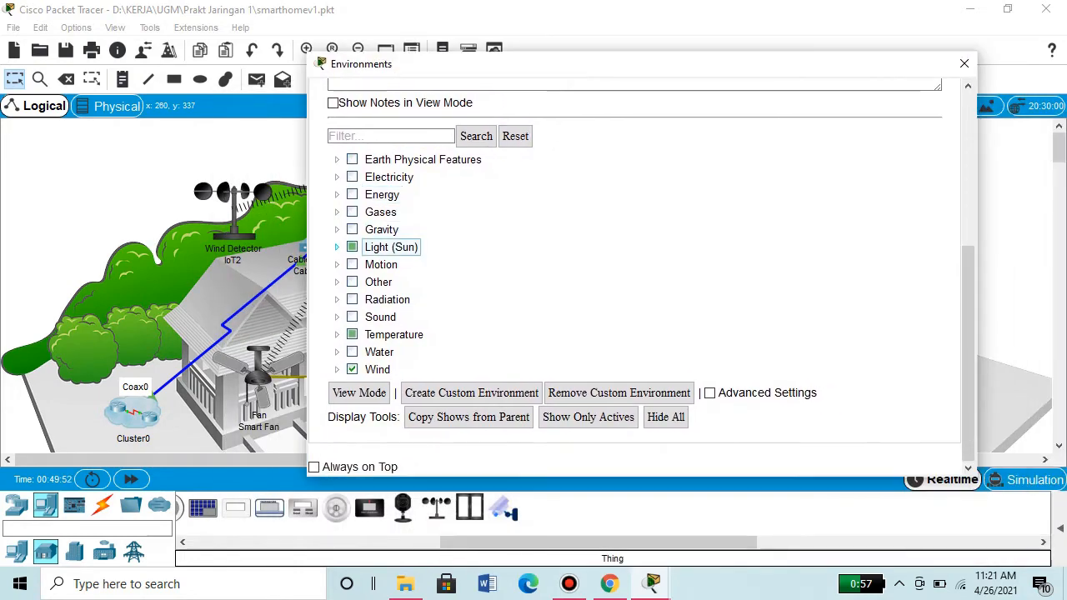
pyautogui.press('Right')
pyautogui.click(398, 334)
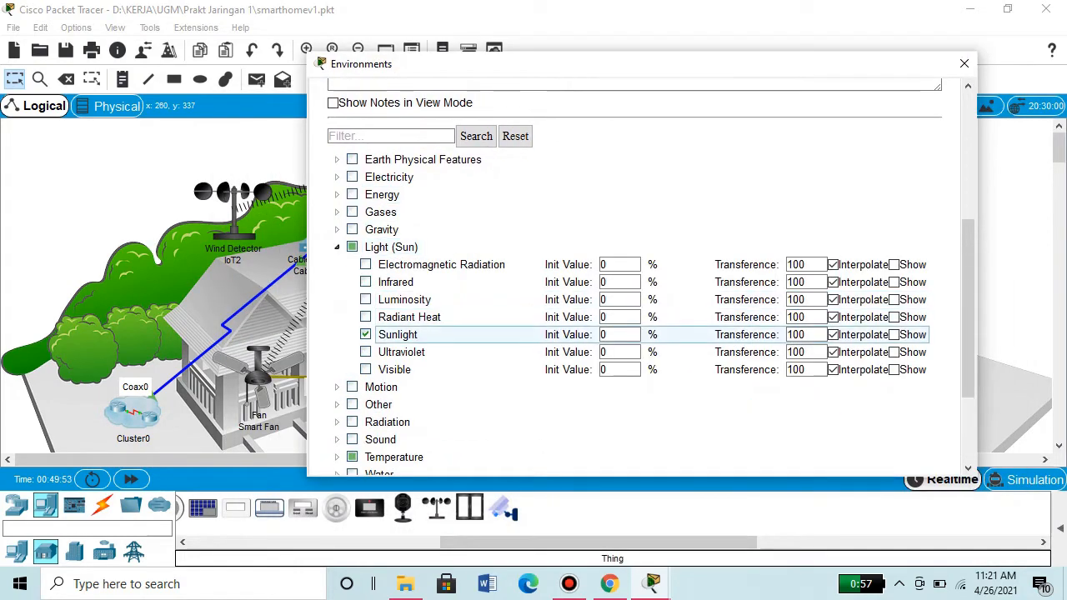
pyautogui.click(620, 335)
pyautogui.press('Tab')
pyautogui.press('Tab')
pyautogui.press('Tab')
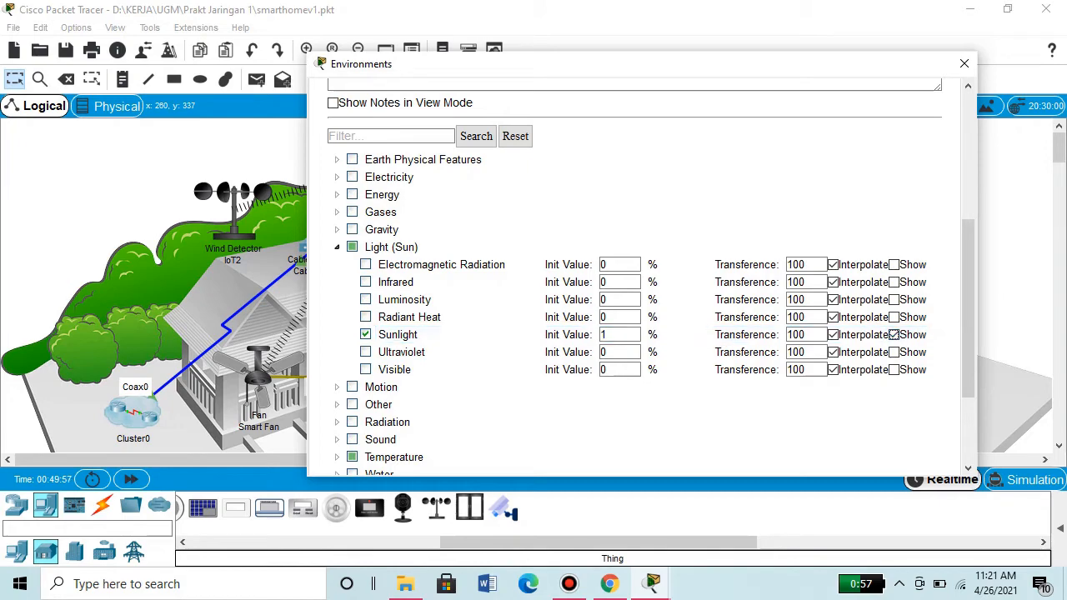
# Expand the Temperature category, set Ambient Temperature to 1 C and Smoke to 1 %, and turn on Show for Smoke
pyautogui.scroll(-3, 642, 275)
pyautogui.click(393, 335)
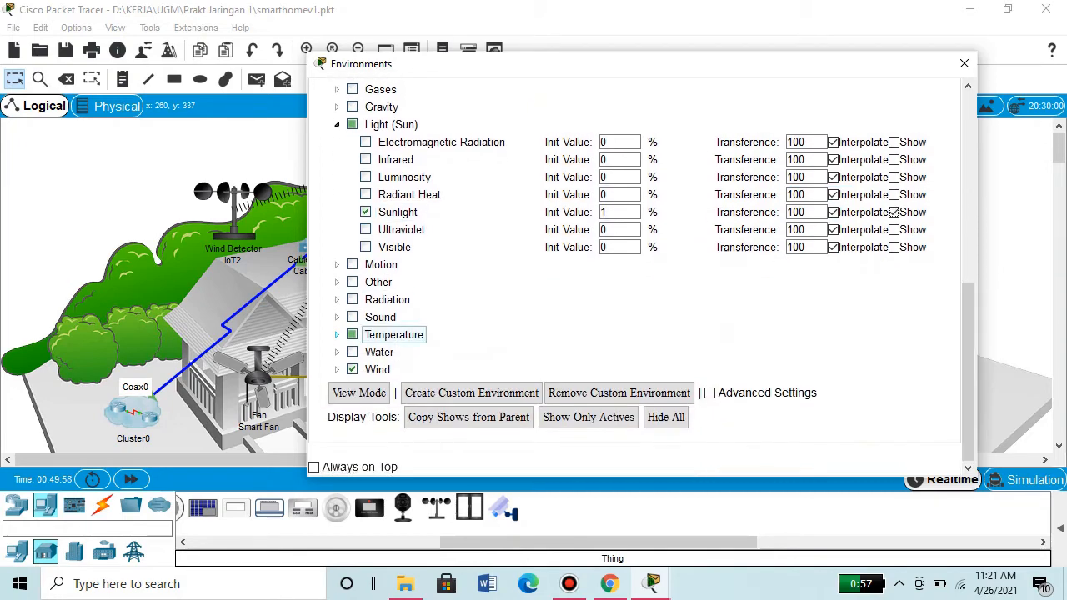
pyautogui.doubleClick(393, 334)
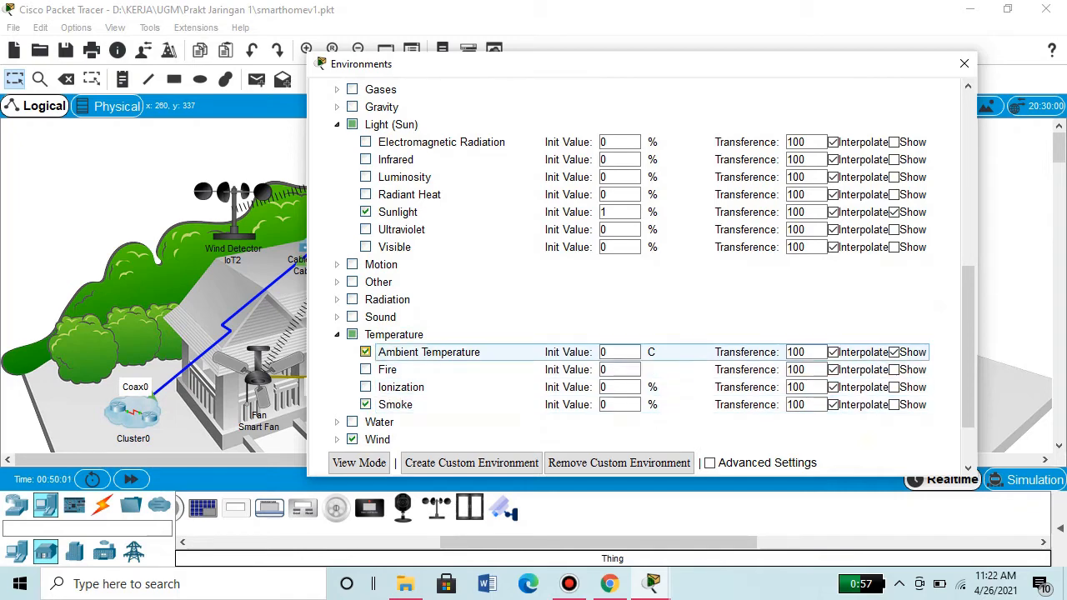
pyautogui.click(620, 352)
pyautogui.click(620, 405)
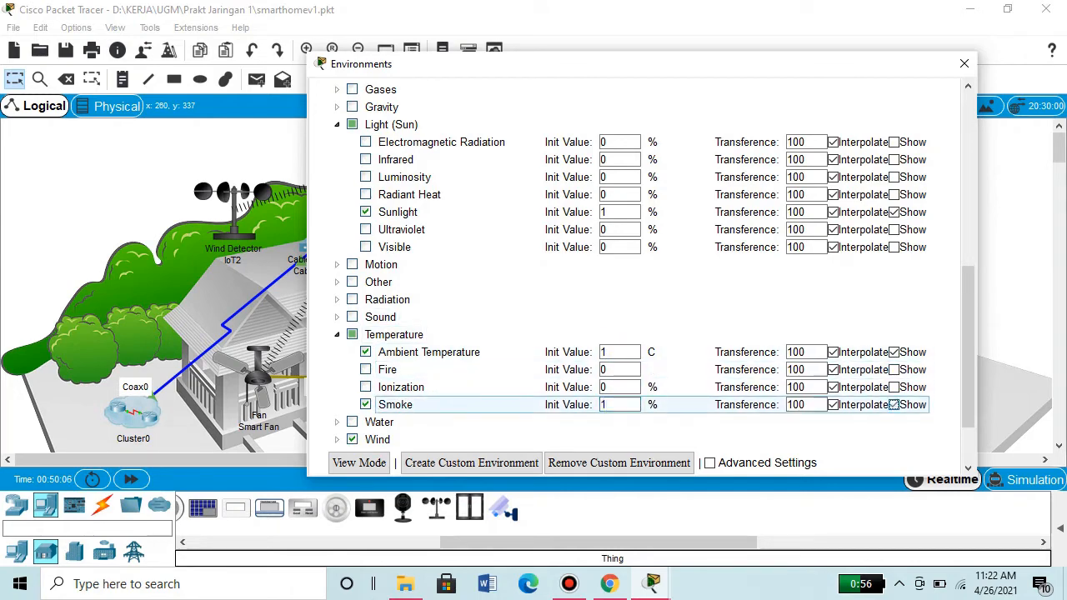
pyautogui.click(893, 405)
# Expand the Wind category and set the initial values of Direction to 1 degree, Variance (gusts) to 1 % and Speed to 1 kph
pyautogui.click(376, 369)
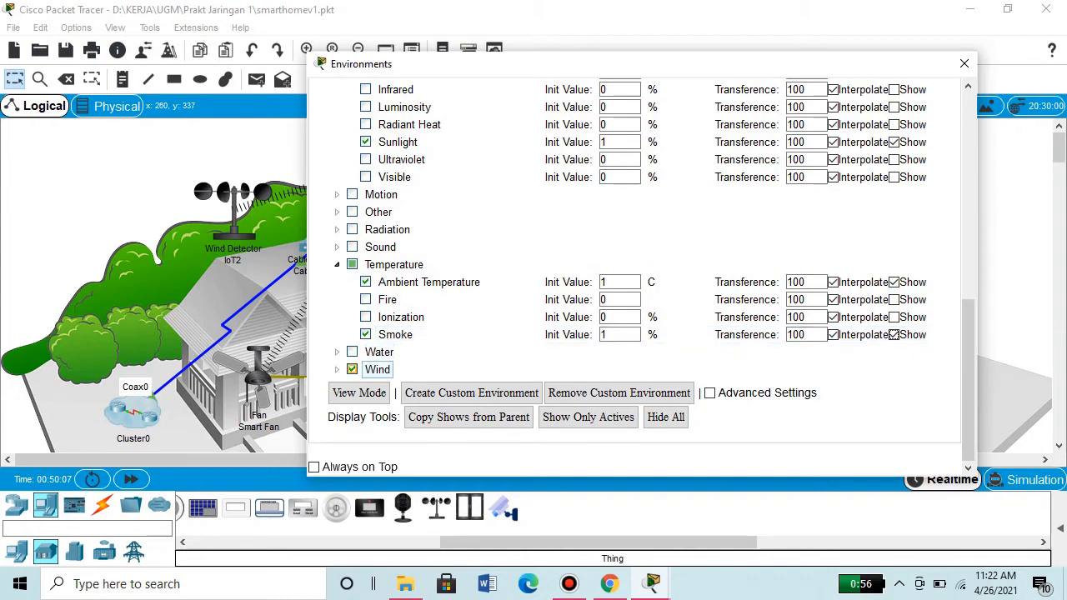
pyautogui.press('Right')
pyautogui.click(620, 404)
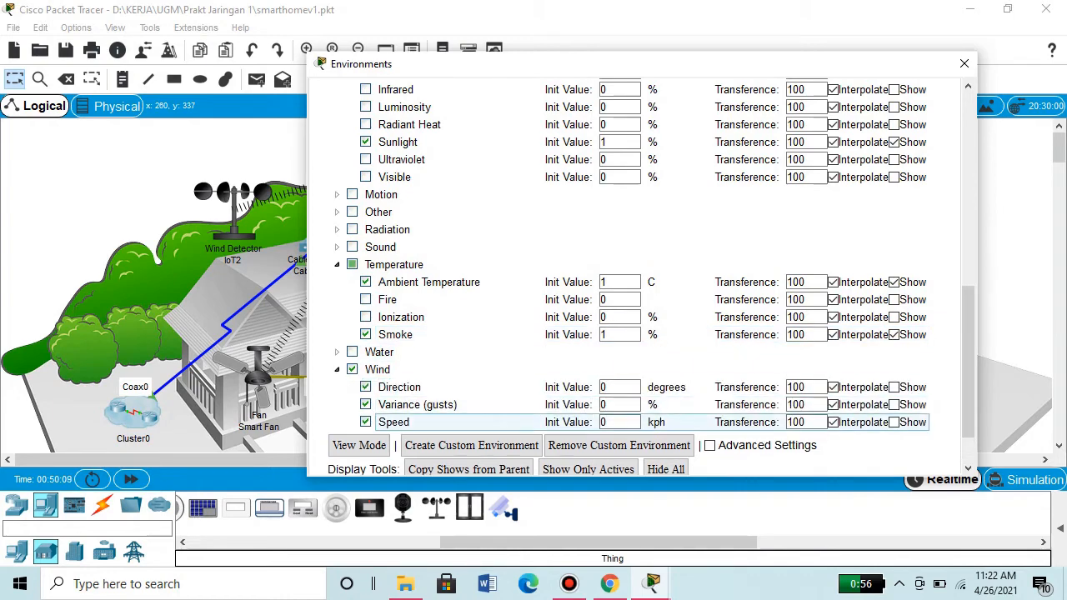
pyautogui.click(619, 387)
pyautogui.doubleClick(619, 387)
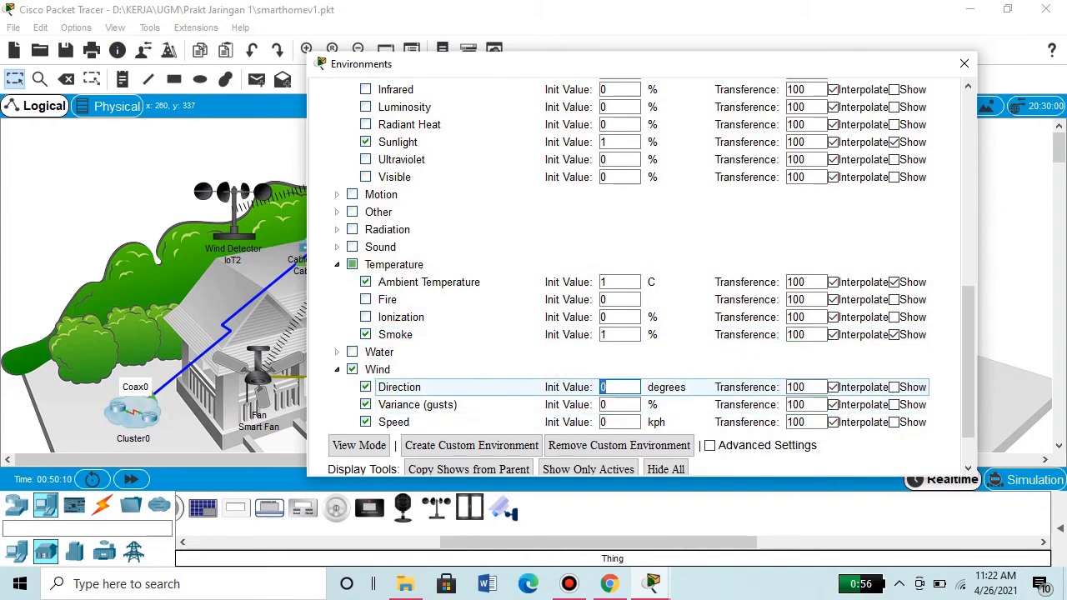
pyautogui.write('1')
pyautogui.click(619, 404)
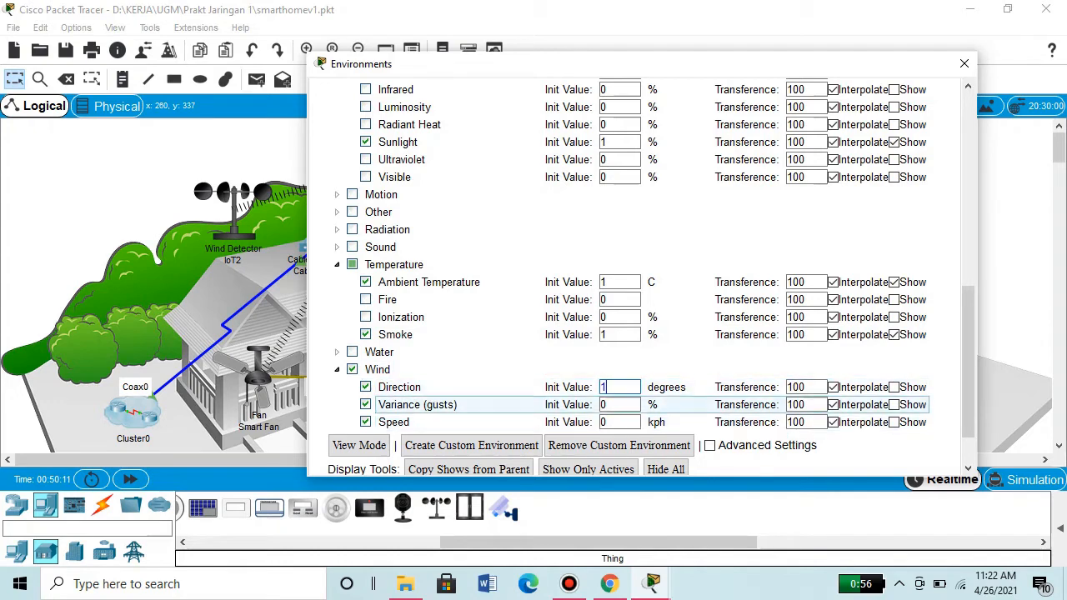
pyautogui.doubleClick(619, 404)
pyautogui.write('1')
pyautogui.doubleClick(620, 422)
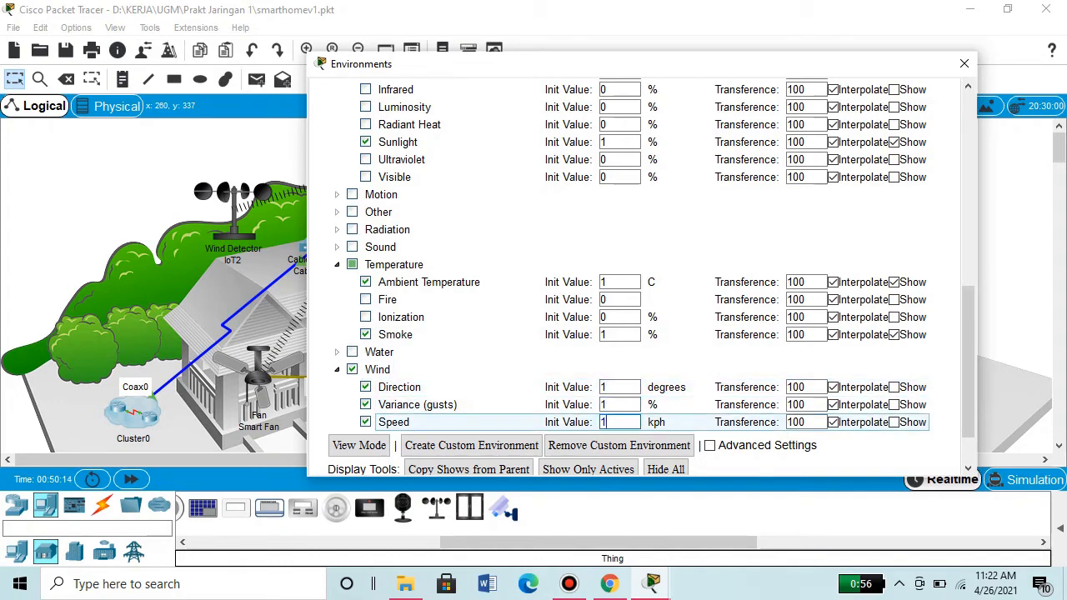
# Turn on the Show option for the Direction, Variance (gusts) and Speed variables in the Wind category
pyautogui.click(893, 387)
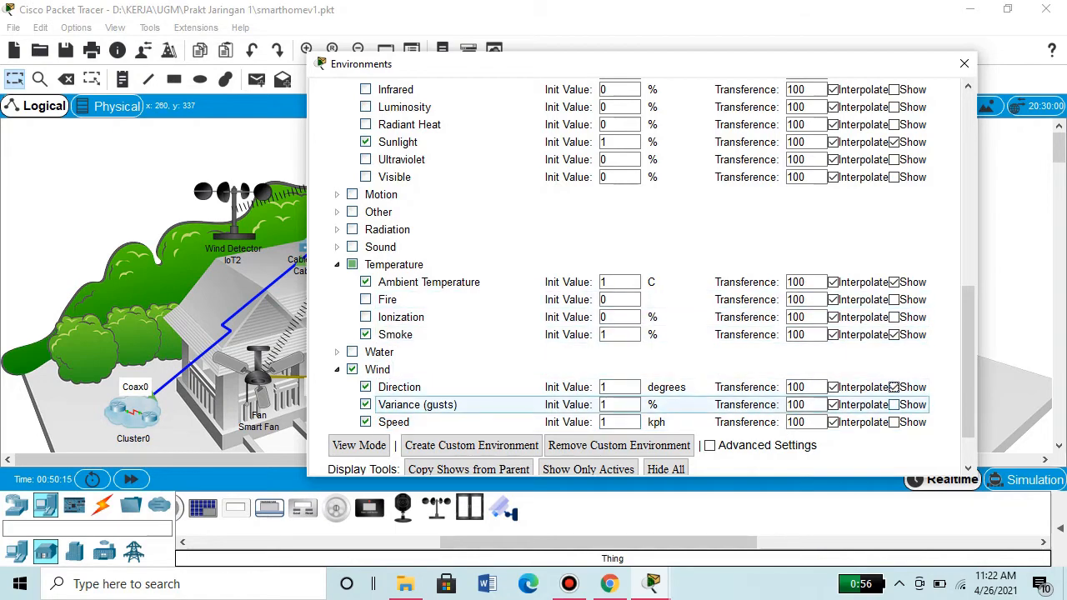
pyautogui.click(894, 404)
pyautogui.click(893, 421)
pyautogui.scroll(-1, 894, 422)
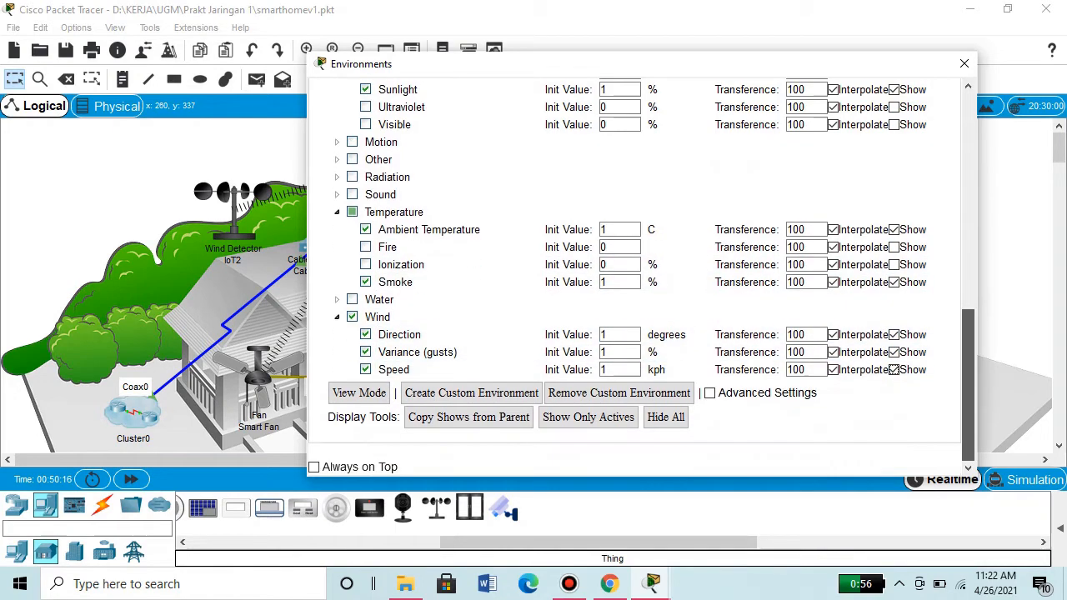
# Add a keyframe at 12:01:00AM and advance Home City's time line to 12:03:00AM
pyautogui.scroll(10, 894, 422)
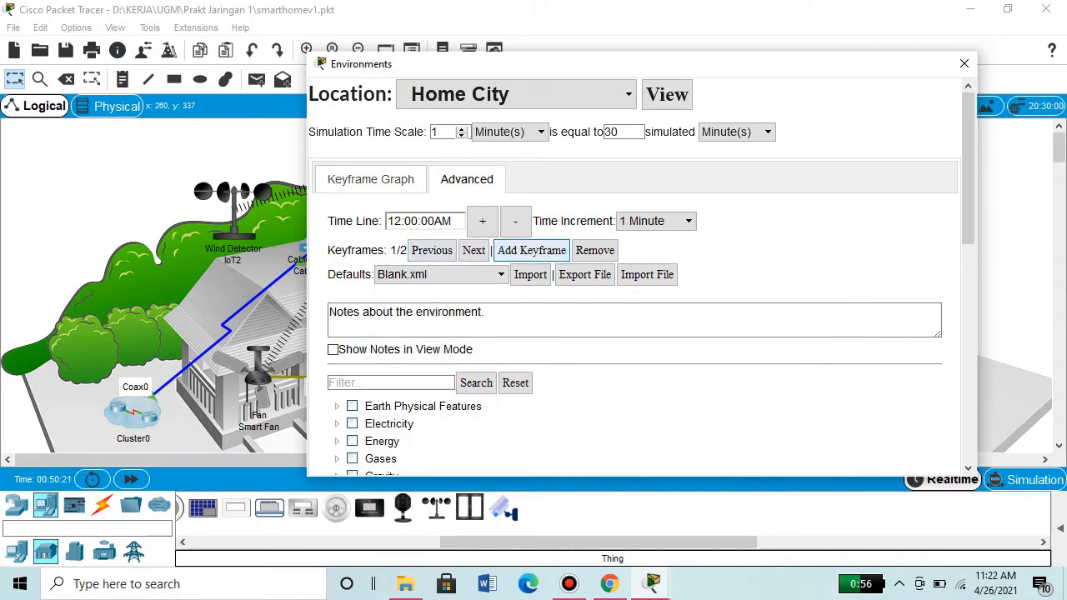
pyautogui.click(532, 250)
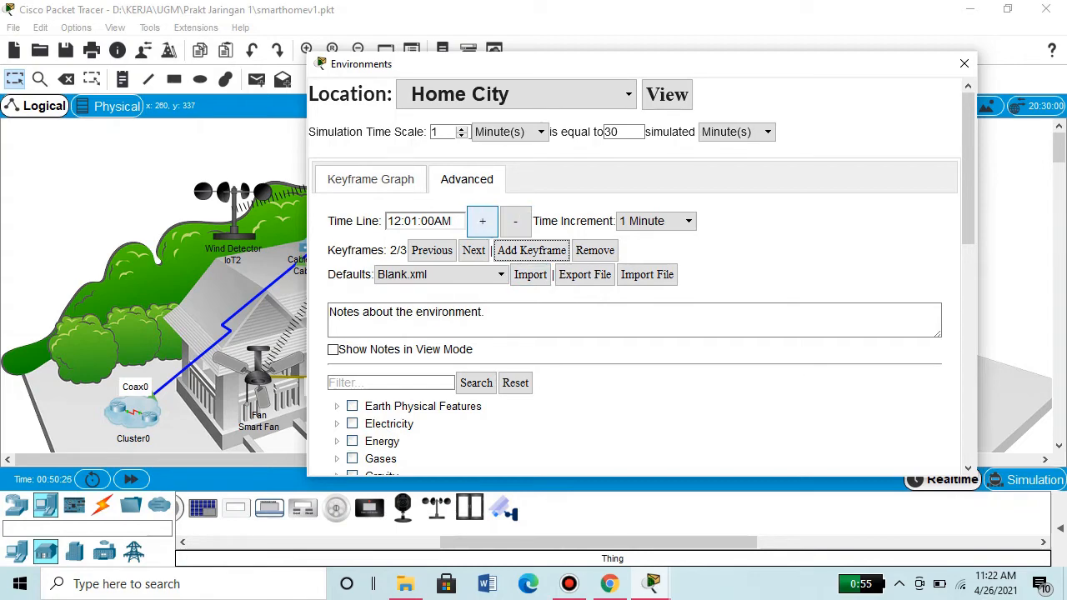
pyautogui.click(481, 220)
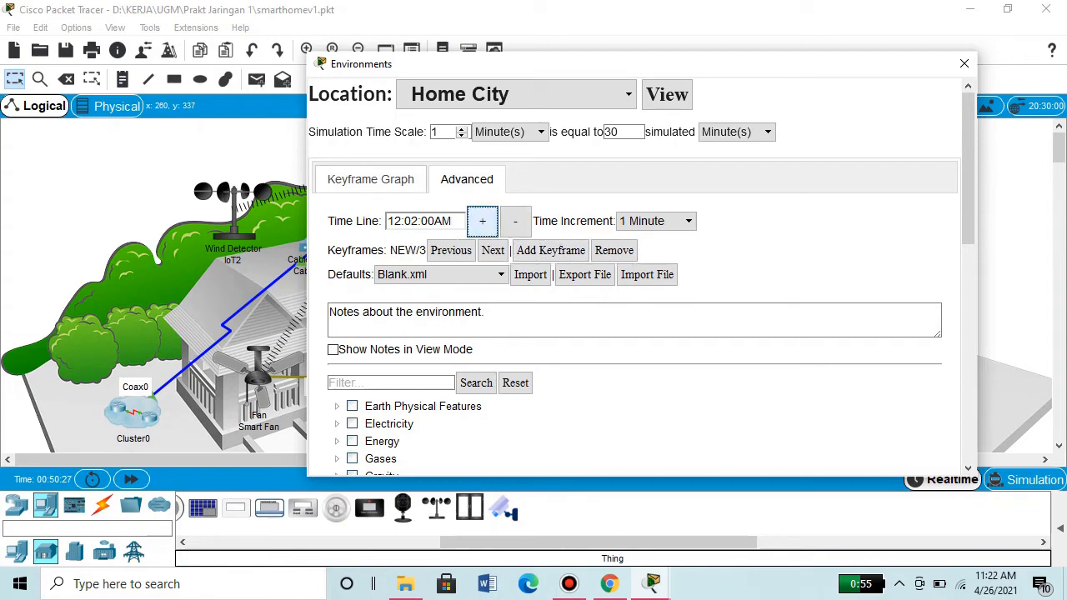
pyautogui.click(482, 221)
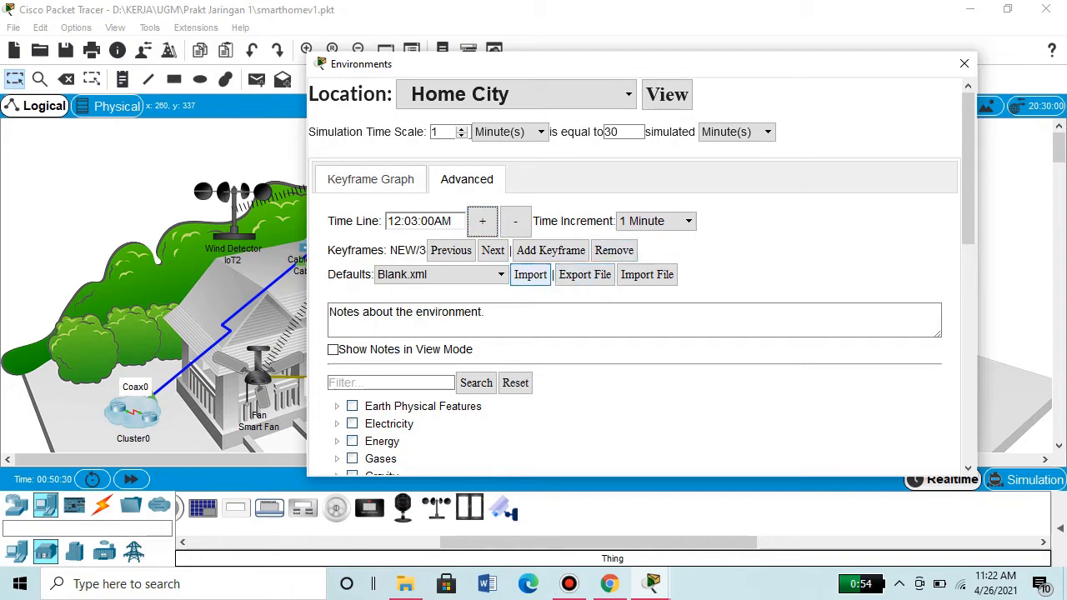
# Import the Blank.xml defaults and open the keyframe graph to examine its time axis and list of variables
pyautogui.click(530, 275)
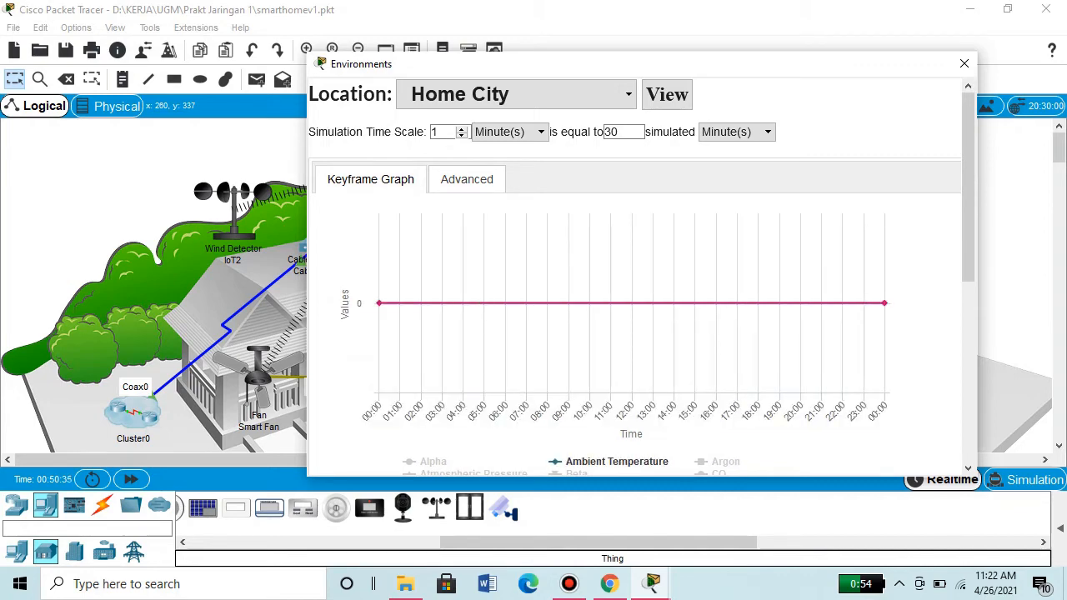
pyautogui.moveTo(789, 72); pyautogui.dragTo(627, 45)
pyautogui.scroll(-8, 474, 250)
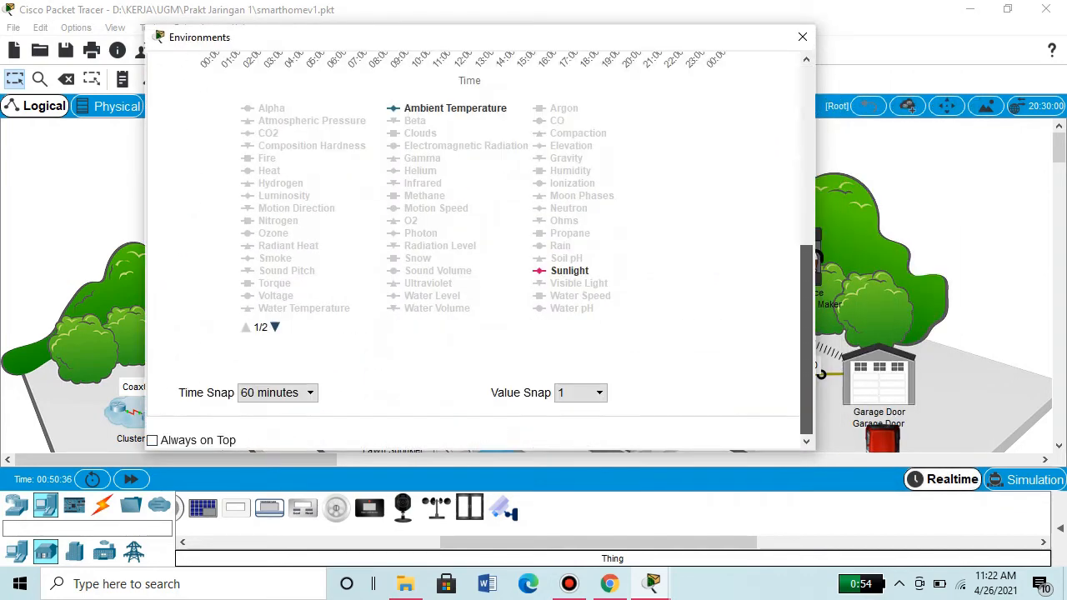
pyautogui.scroll(8, 473, 250)
pyautogui.moveTo(806, 164); pyautogui.dragTo(806, 255)
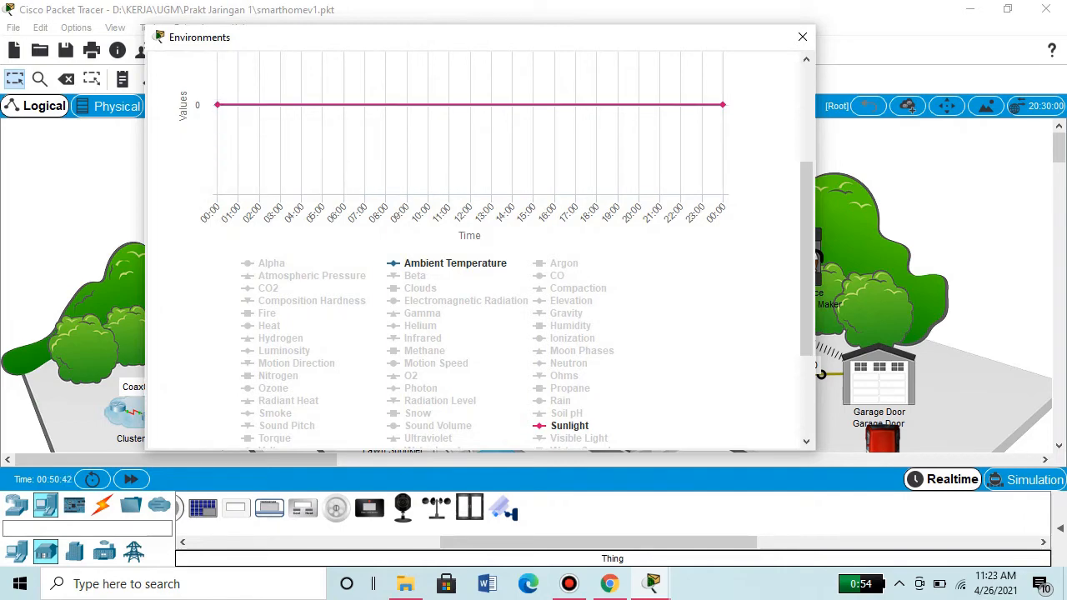
# Place a Sunlight keyframe at 06:00 on the keyframe graph and try to adjust the graph's end point
pyautogui.moveTo(218, 105)
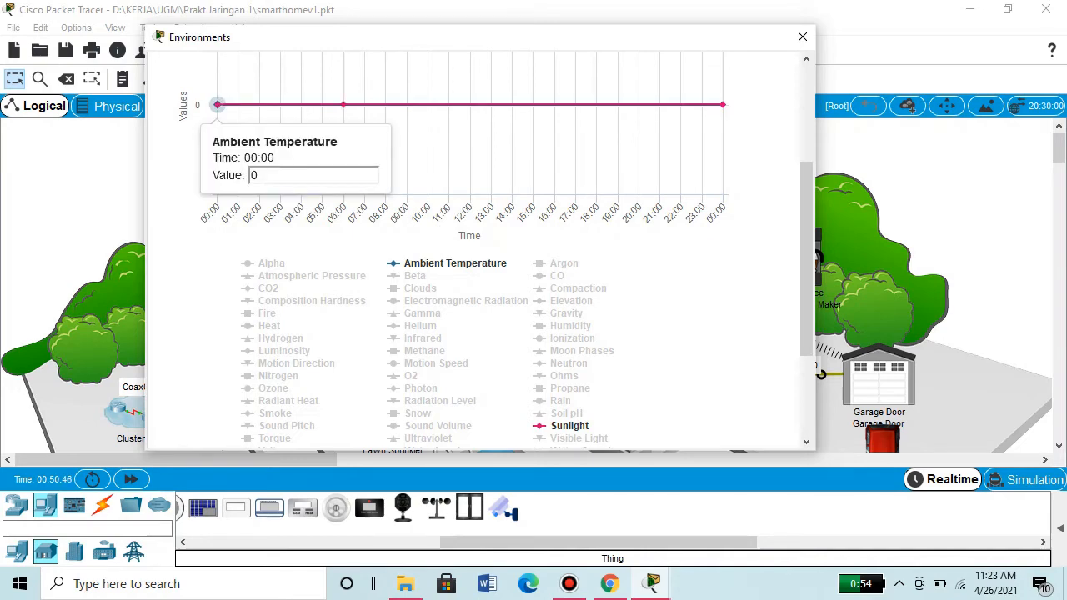
pyautogui.moveTo(343, 104)
pyautogui.mouseDown()
pyautogui.moveTo(344, 174)
pyautogui.moveTo(343, 104)
pyautogui.mouseUp()
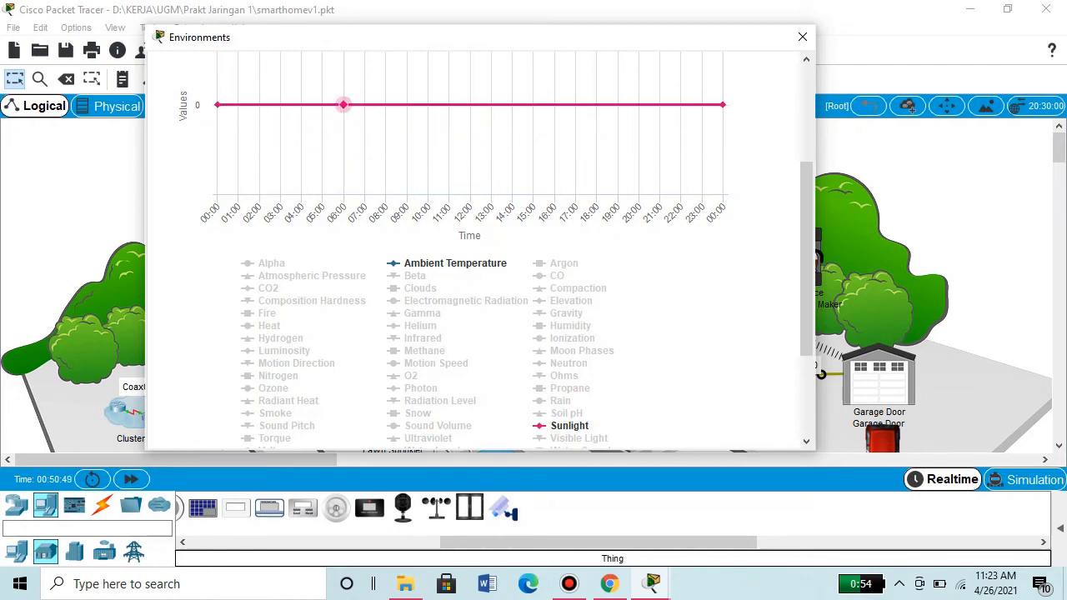
pyautogui.moveTo(342, 104)
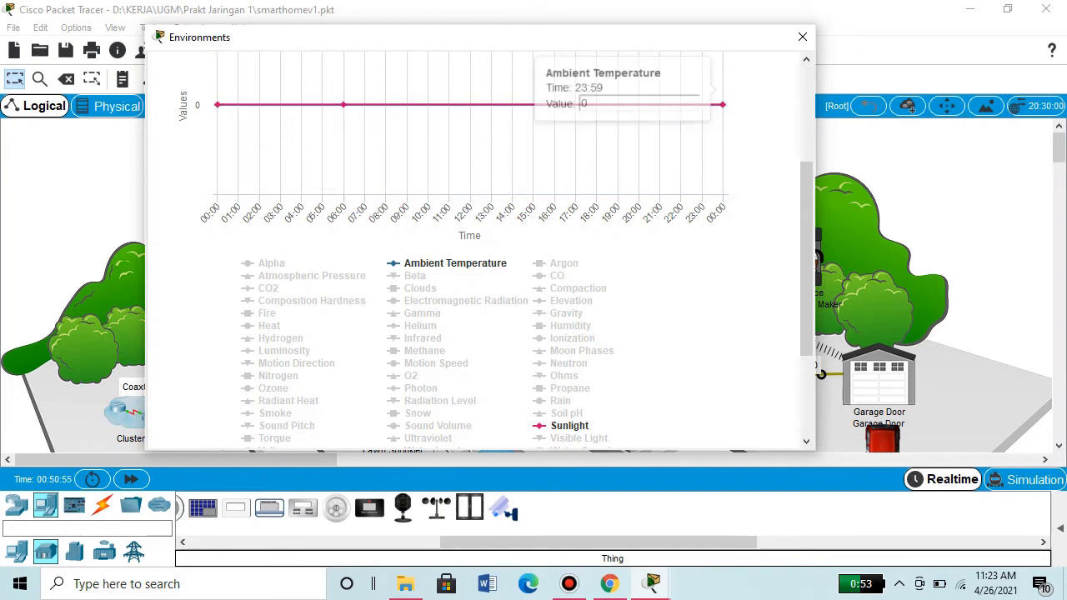
pyautogui.moveTo(722, 104)
pyautogui.mouseDown()
pyautogui.moveTo(722, 190)
pyautogui.moveTo(722, 104)
pyautogui.mouseUp()
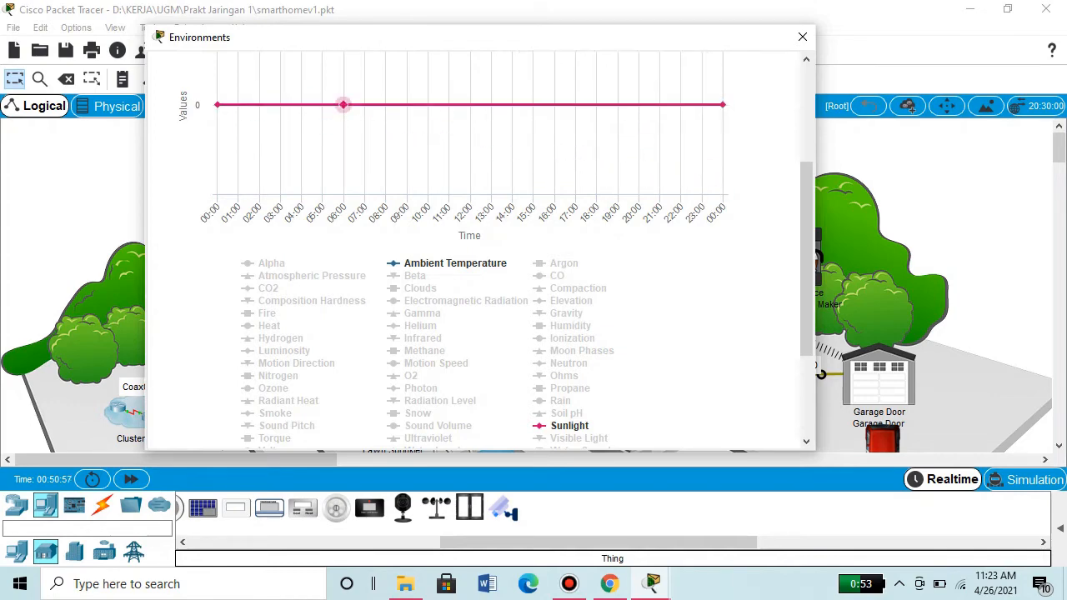
# Try to set the Sunlight value of the 06:00 keyframe to 10
pyautogui.click(343, 104)
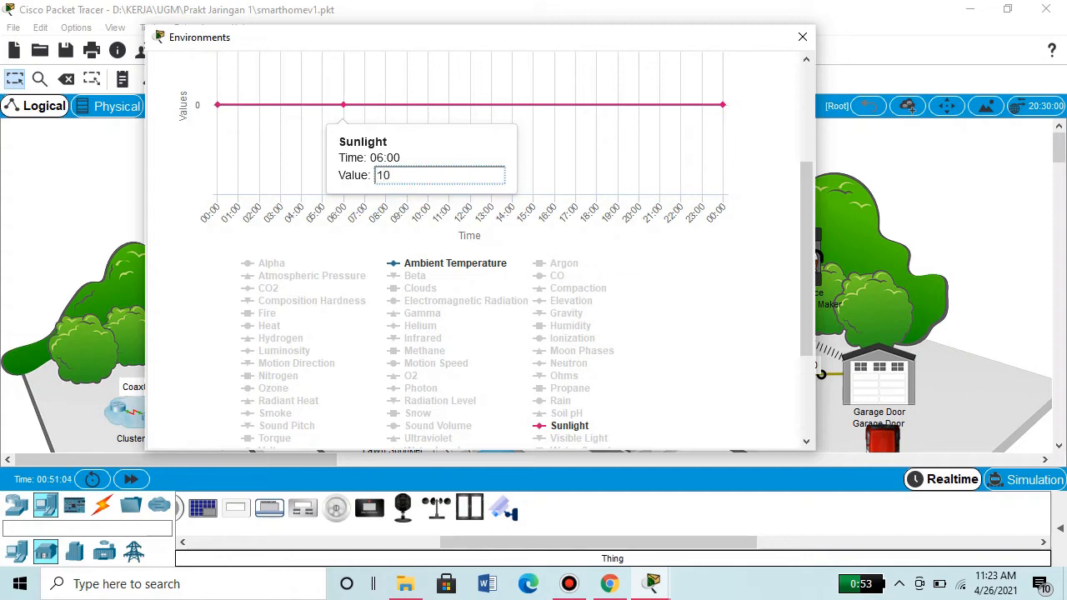
pyautogui.press('Escape')
pyautogui.moveTo(342, 104)
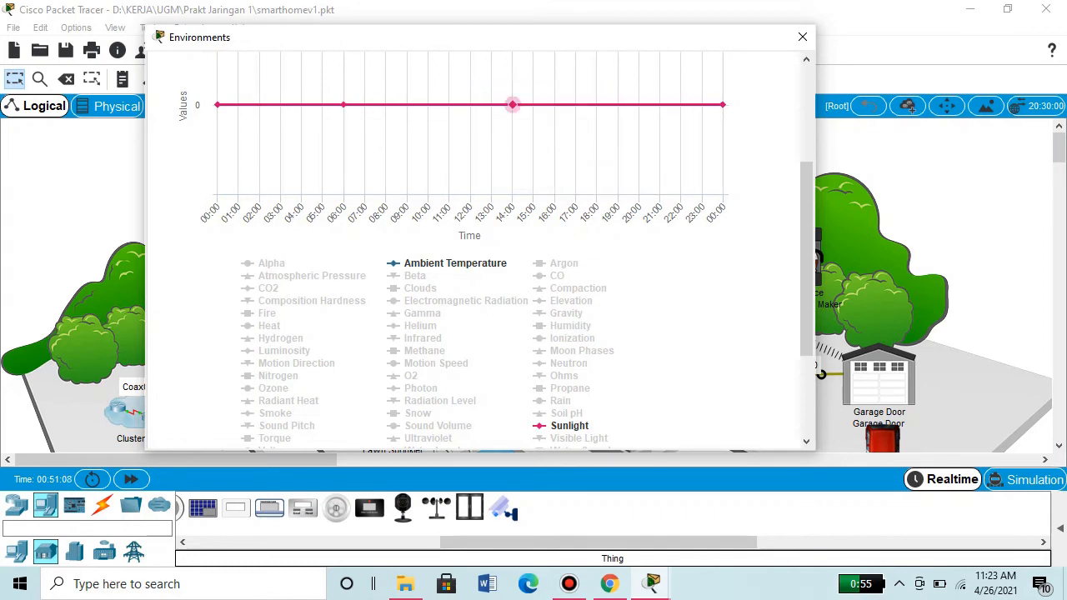
# Place another keyframe on the graph, move it to 16:00, and inspect the values of the 06:00 and 00:00 points
pyautogui.moveTo(512, 104); pyautogui.dragTo(534, 104)
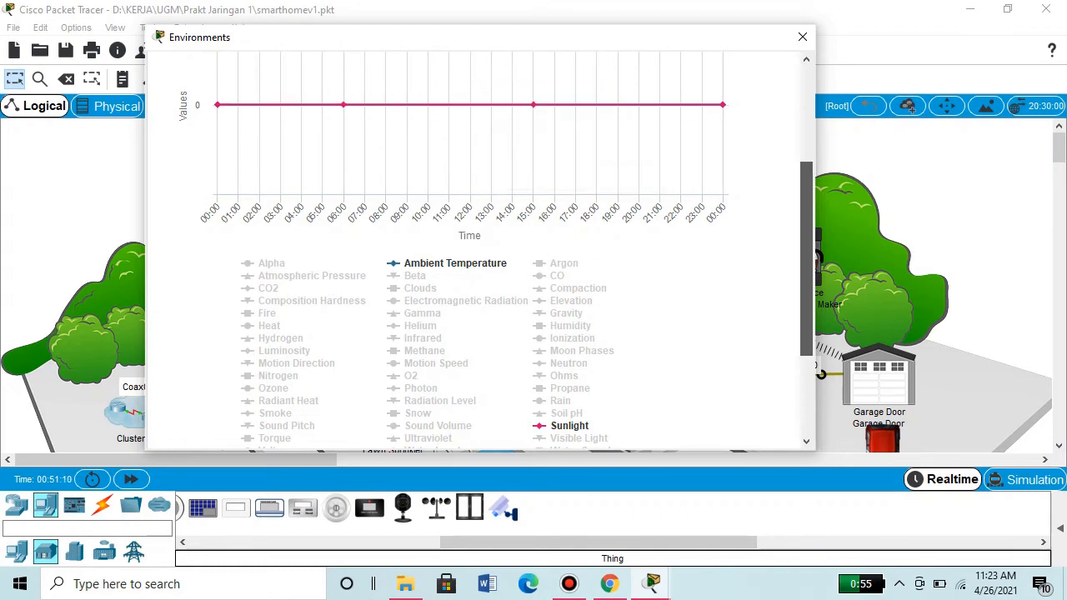
pyautogui.moveTo(807, 250); pyautogui.dragTo(807, 169)
pyautogui.moveTo(723, 250); pyautogui.dragTo(722, 290)
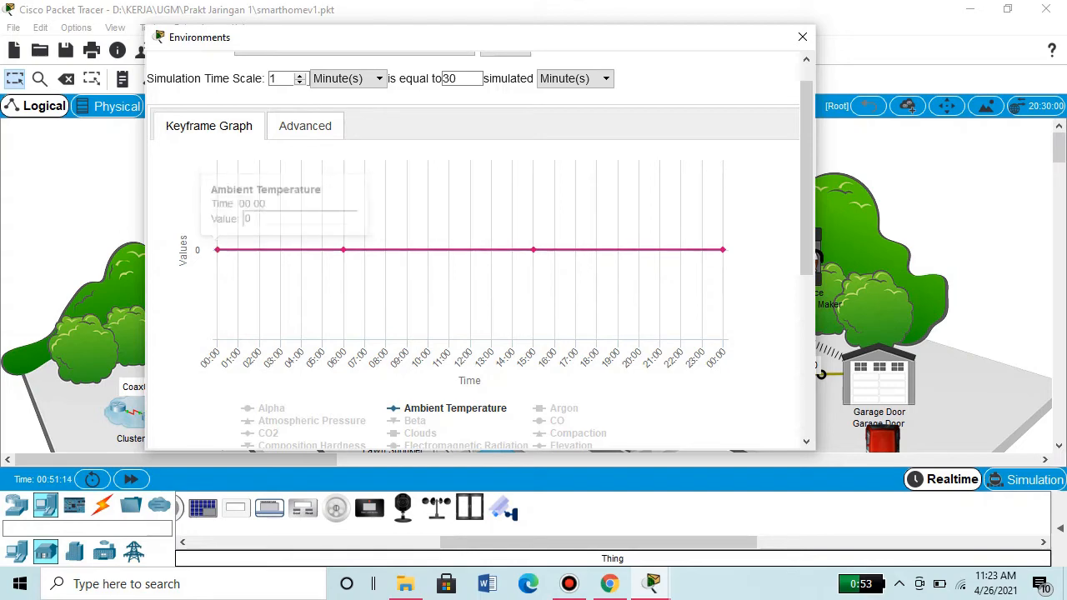
pyautogui.moveTo(217, 250)
pyautogui.mouseDown()
pyautogui.moveTo(217, 345)
pyautogui.moveTo(216, 250)
pyautogui.mouseUp()
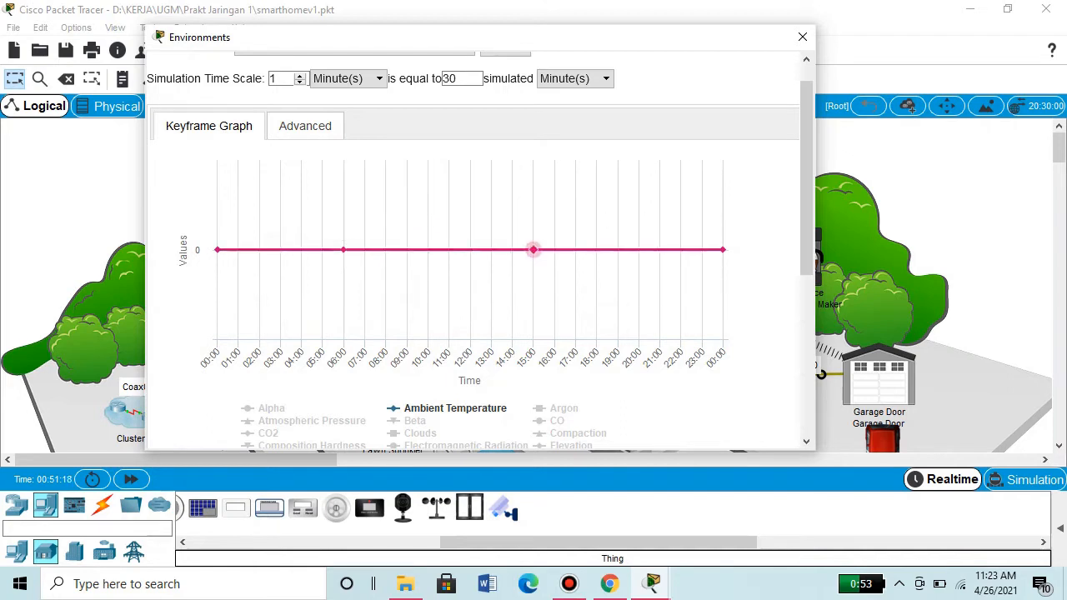
pyautogui.moveTo(534, 249)
pyautogui.mouseDown()
pyautogui.moveTo(548, 203)
pyautogui.moveTo(555, 249)
pyautogui.mouseUp()
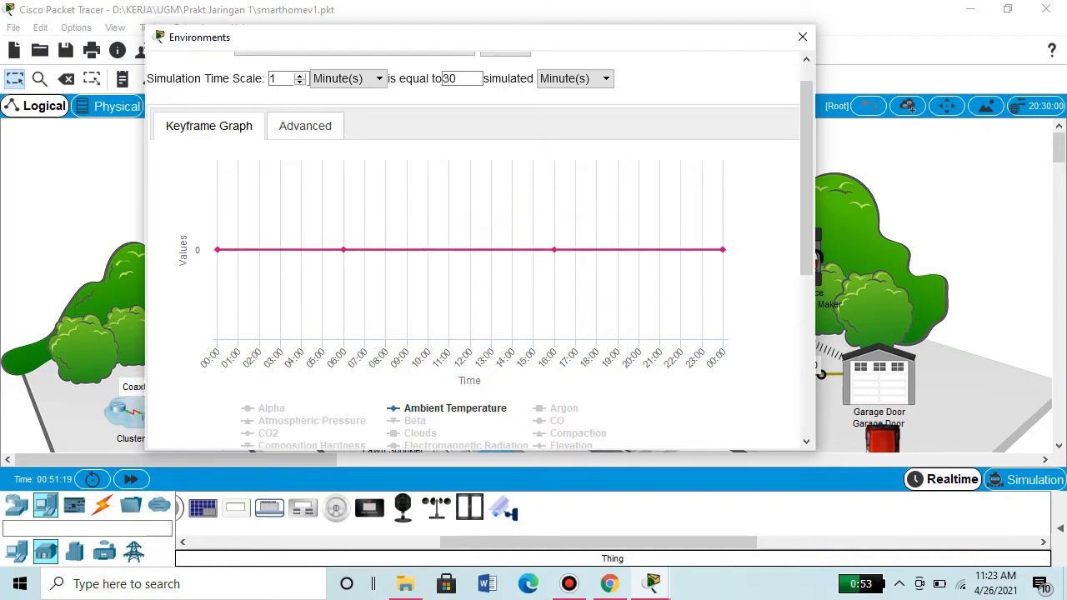
pyautogui.moveTo(344, 250)
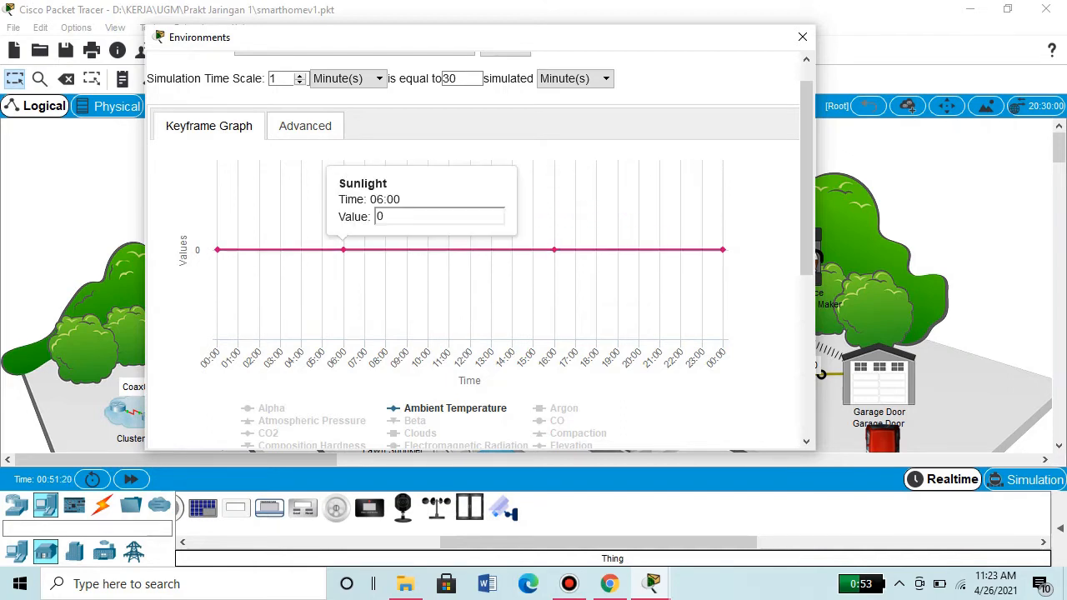
pyautogui.moveTo(217, 249)
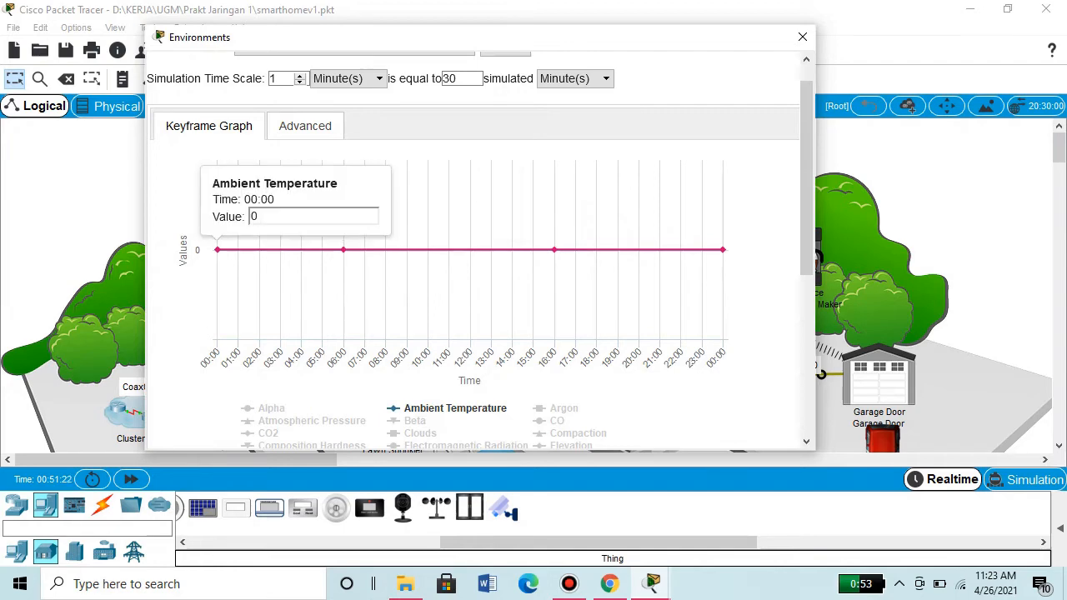
# Open the advanced environment settings for Home City and for the Intercity location
pyautogui.click(306, 125)
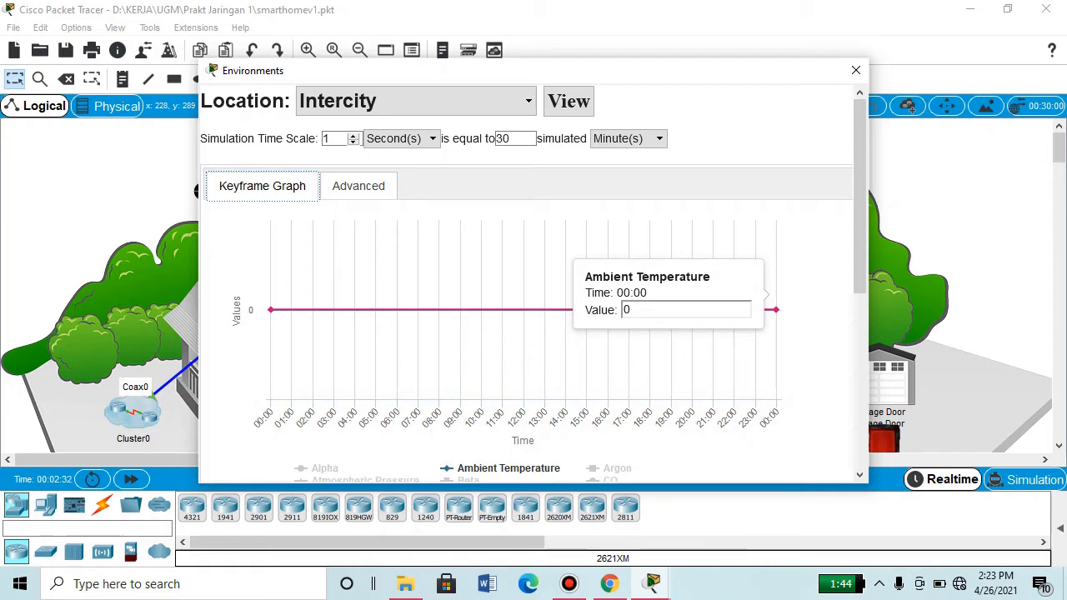
pyautogui.click(358, 186)
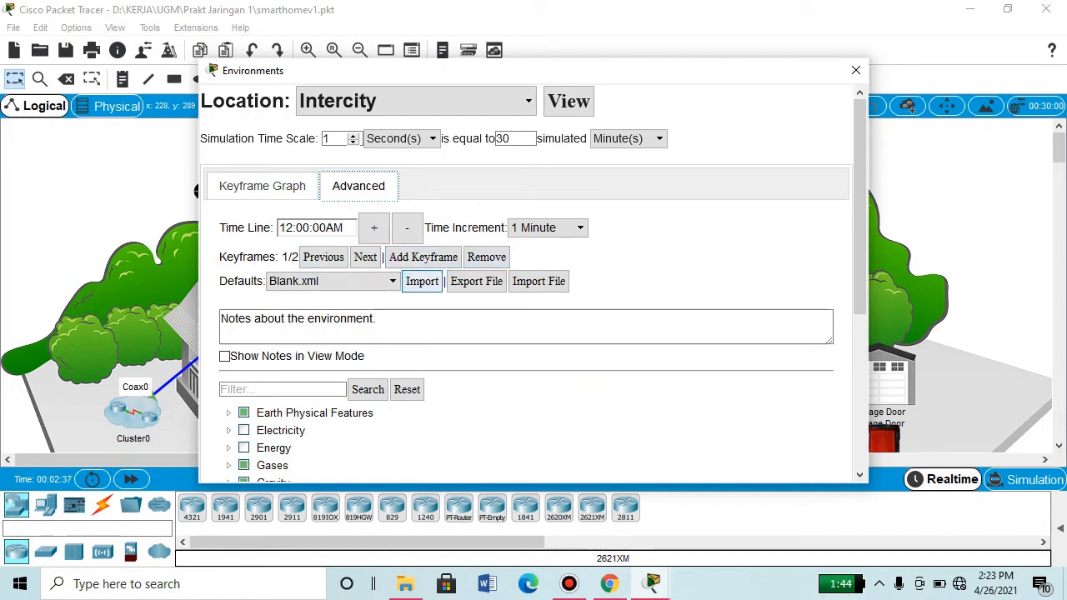
# Expand the Light (Sun) category for Intercity and leave only Sunlight enabled in it
pyautogui.scroll(-5, 858, 208)
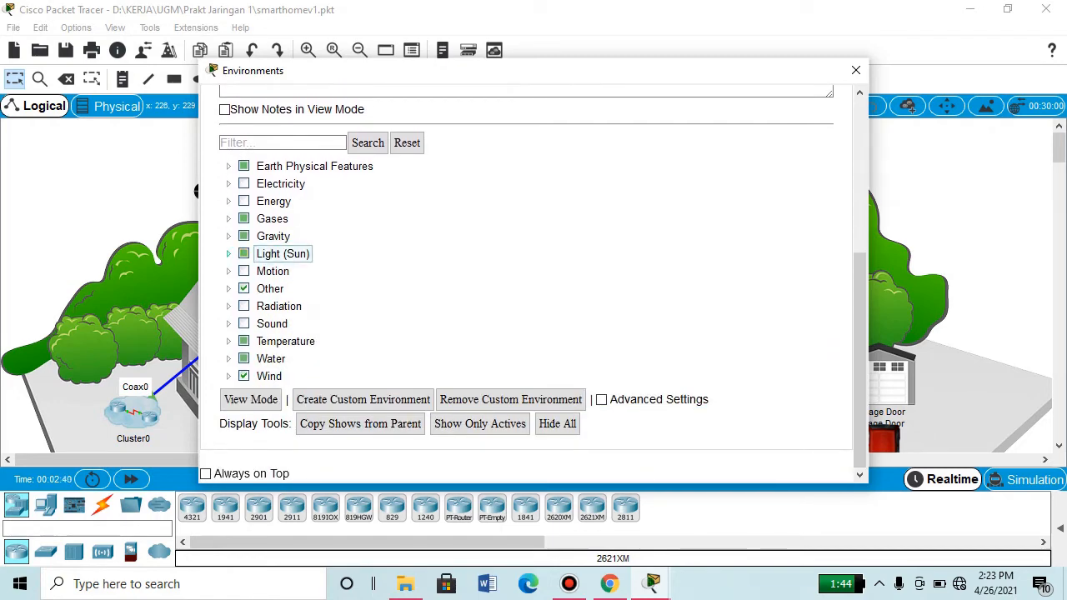
pyautogui.click(228, 254)
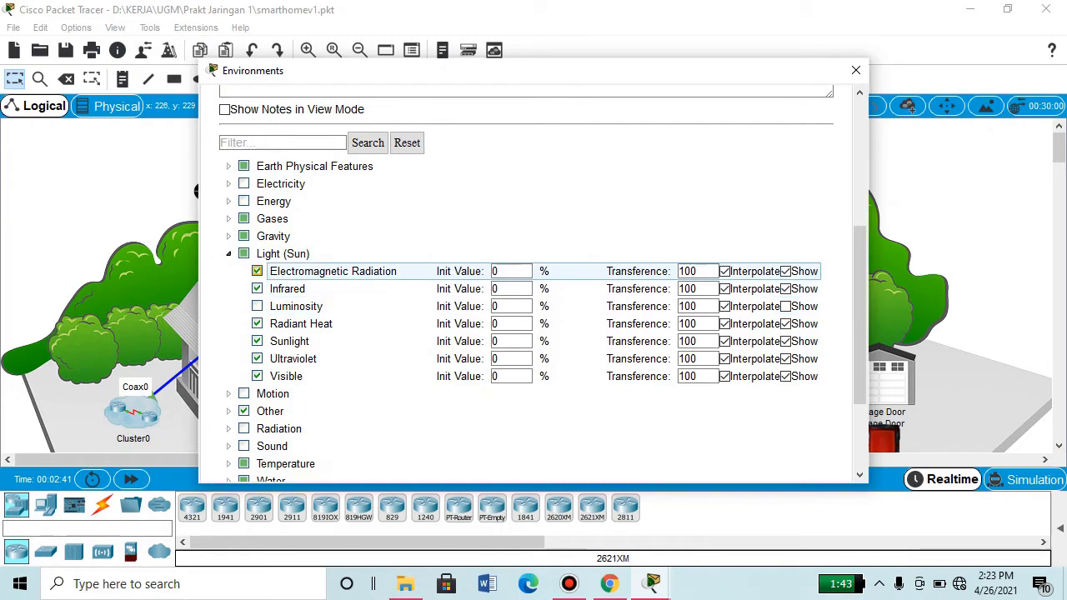
pyautogui.click(243, 254)
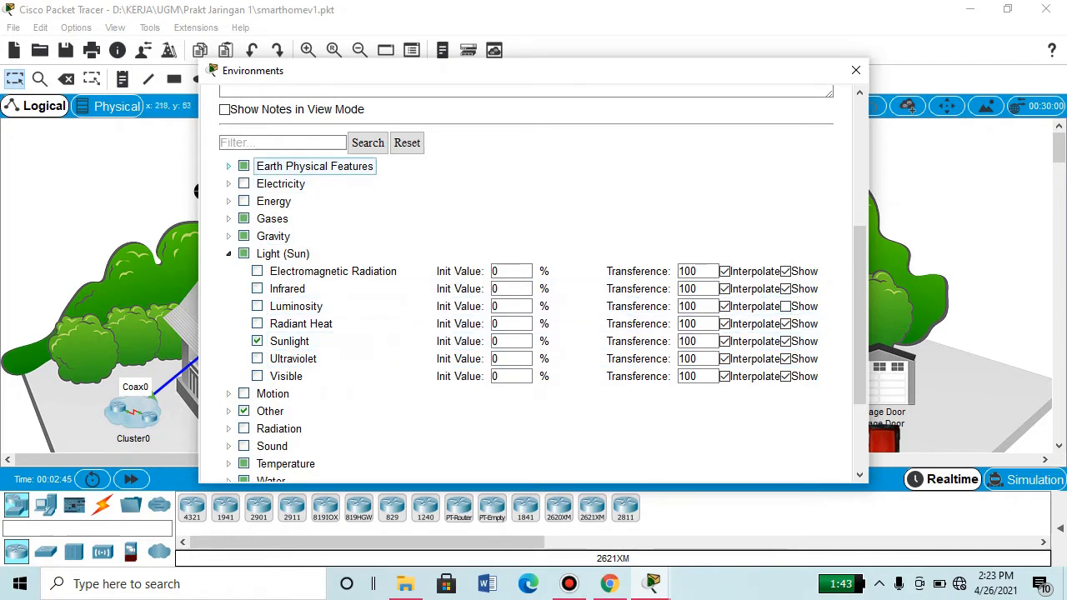
# Disable the Earth Physical Features and Gases categories in the Intercity environment
pyautogui.click(243, 166)
pyautogui.press('space')
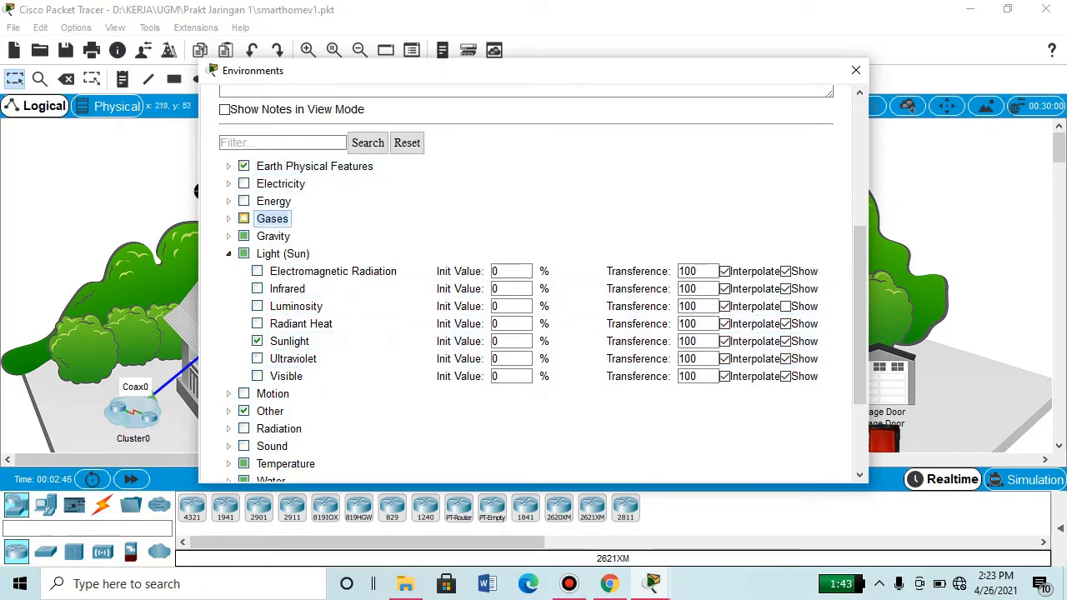
pyautogui.press('Up')
pyautogui.press('Up')
pyautogui.press('Up')
pyautogui.press('space')
pyautogui.press('Down')
pyautogui.press('Down')
pyautogui.press('Down')
pyautogui.press('Down')
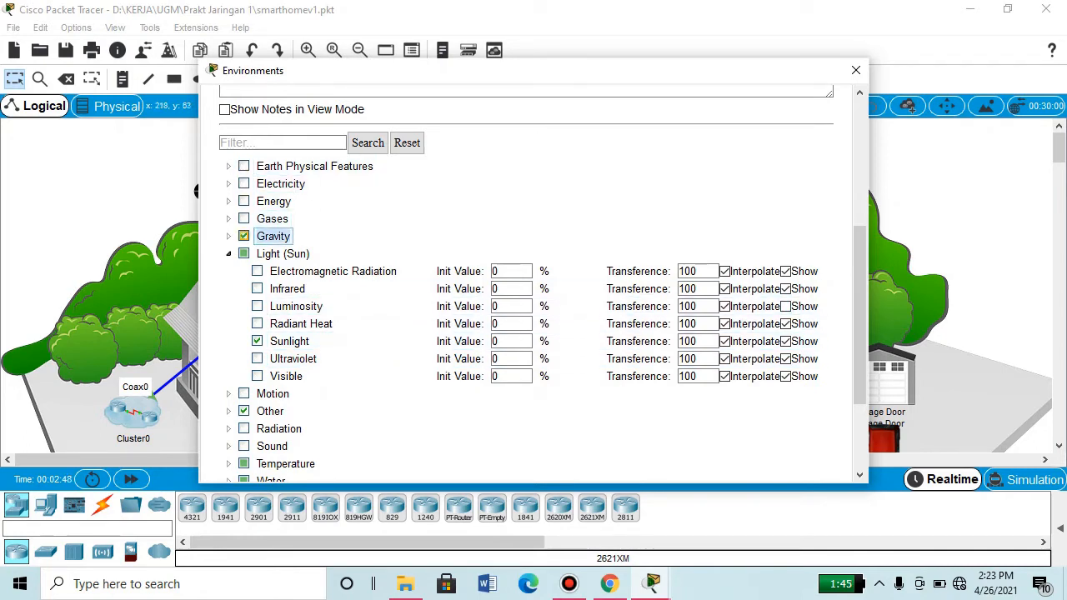
# Disable the Gravity and Other categories in the Intercity environment
pyautogui.press('space')
pyautogui.press('Down')
pyautogui.press('Down')
pyautogui.press('Down')
pyautogui.press('Down')
pyautogui.press('Down')
pyautogui.press('Down')
pyautogui.press('Down')
pyautogui.press('Down')
pyautogui.press('Down')
pyautogui.press('Down')
pyautogui.press('space')
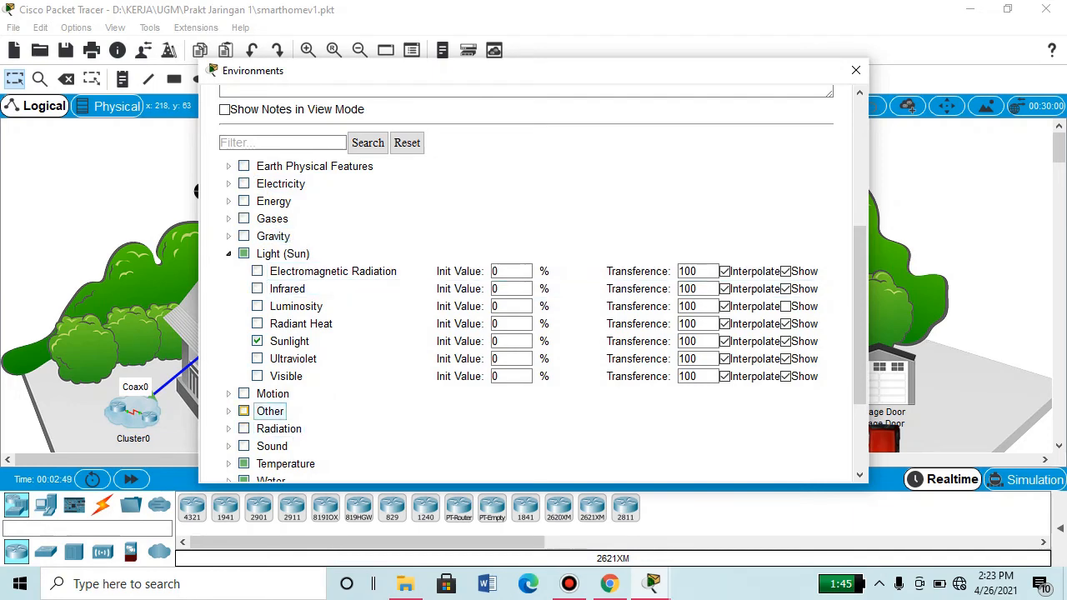
# Disable the Wind and Water categories in the Intercity environment
pyautogui.press('Down')
pyautogui.press('Down')
pyautogui.press('Down')
pyautogui.press('Down')
pyautogui.press('Down')
pyautogui.press('space')
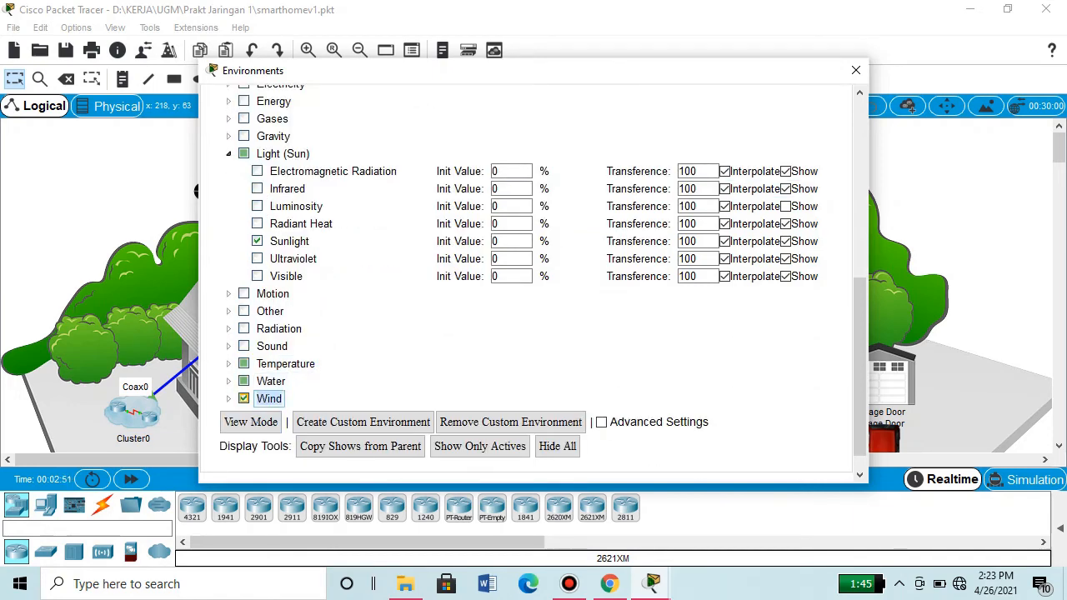
pyautogui.press('space')
pyautogui.press('Up')
pyautogui.press('space')
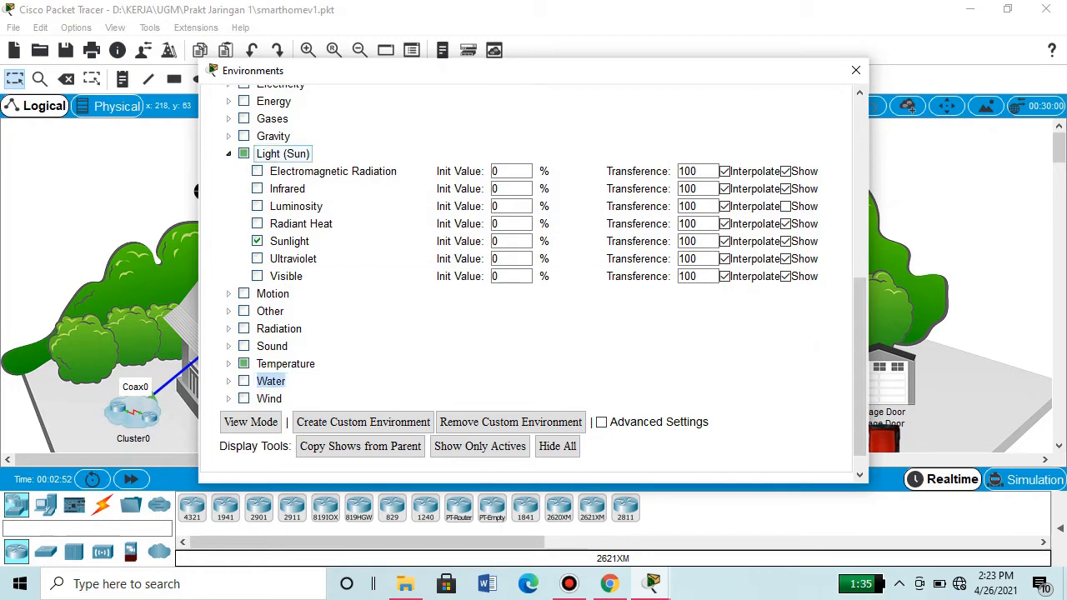
# Examine the Sunlight settings under Light (Sun) and the timeline and keyframe controls for Intercity
pyautogui.press('Up')
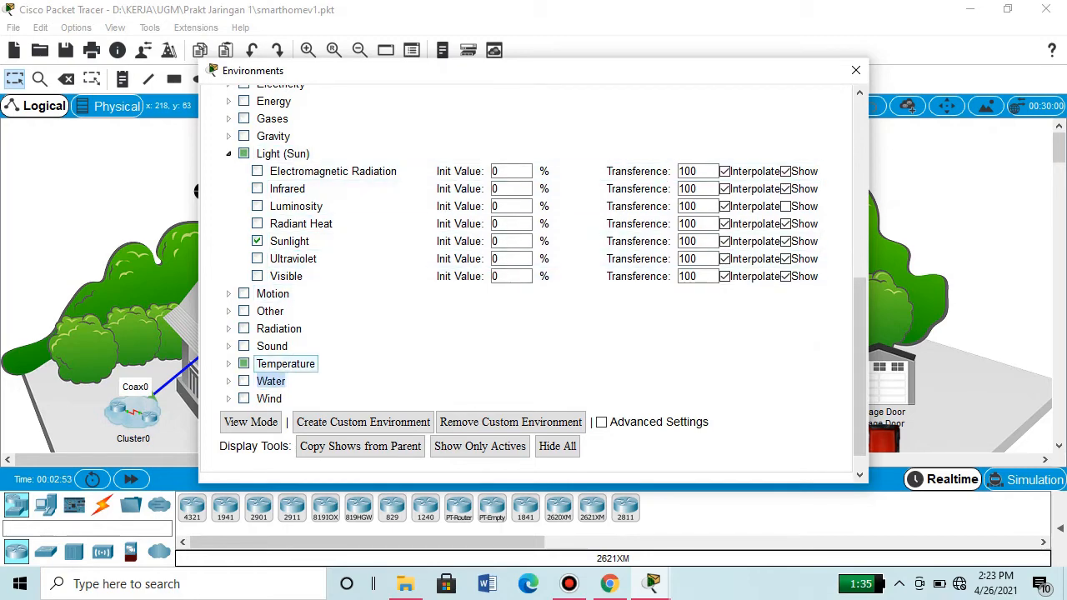
pyautogui.press('Up')
pyautogui.press('Up')
pyautogui.press('Up')
pyautogui.press('Up')
pyautogui.press('Up')
pyautogui.press('Up')
pyautogui.press('Up')
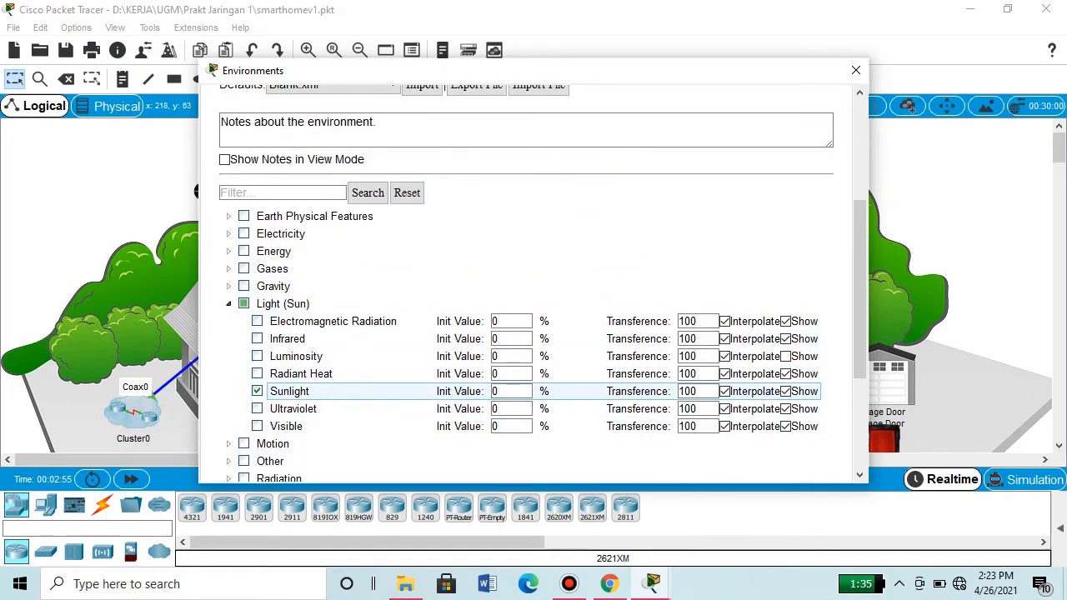
pyautogui.press('Up')
pyautogui.hotkey('shift', 'Tab')
pyautogui.hotkey('shift', 'Tab')
pyautogui.hotkey('shift', 'Tab')
pyautogui.hotkey('shift', 'Tab')
pyautogui.hotkey('shift', 'Tab')
pyautogui.hotkey('shift', 'Tab')
pyautogui.hotkey('shift', 'Tab')
pyautogui.hotkey('shift', 'Tab')
pyautogui.hotkey('shift', 'Tab')
pyautogui.hotkey('shift', 'Tab')
pyautogui.hotkey('shift', 'Tab')
pyautogui.hotkey('shift', 'Tab')
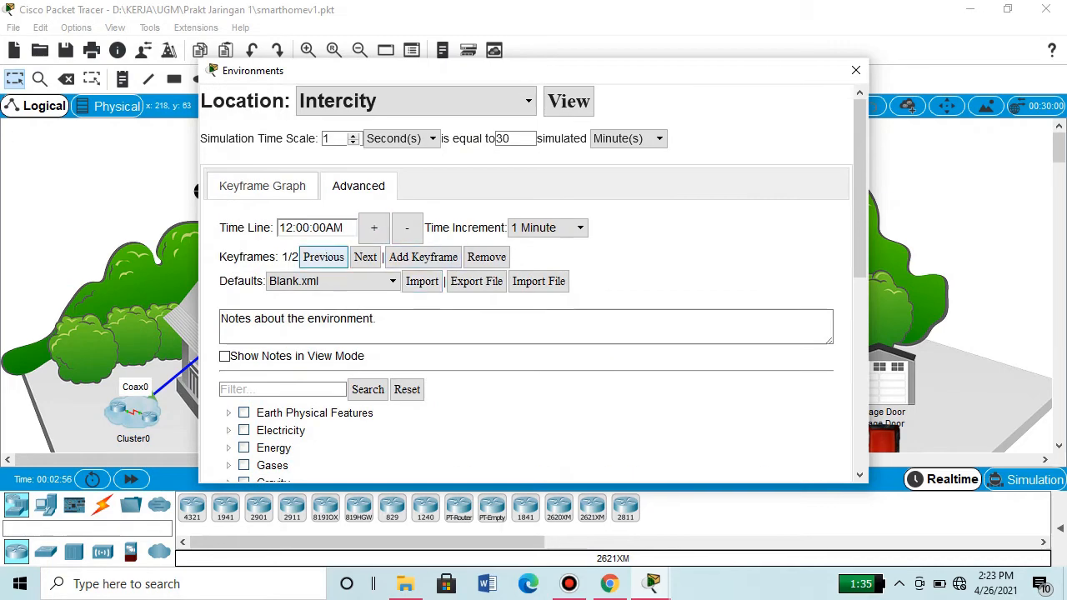
pyautogui.hotkey('shift', 'Tab')
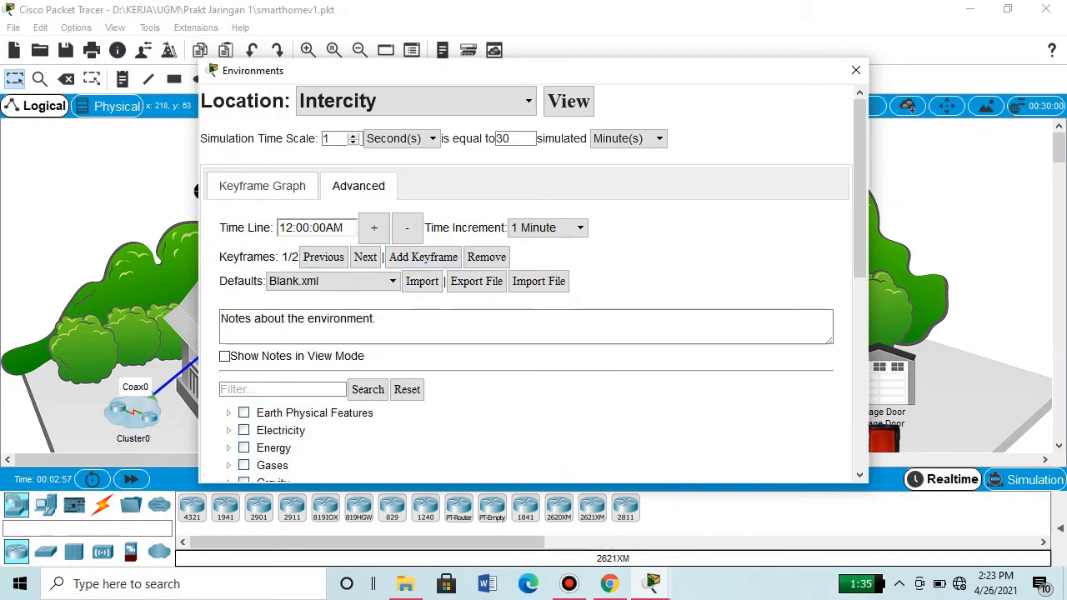
pyautogui.press('Tab')
pyautogui.press('Tab')
pyautogui.press('Tab')
pyautogui.press('Tab')
pyautogui.press('Tab')
pyautogui.press('Tab')
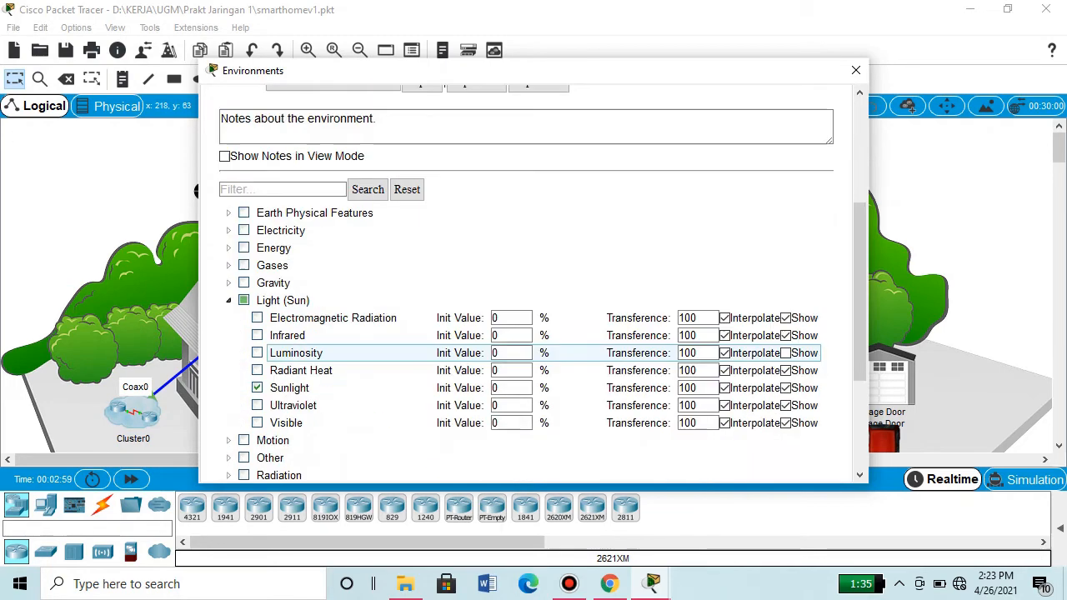
pyautogui.press('Up')
pyautogui.press('Up')
pyautogui.press('Tab')
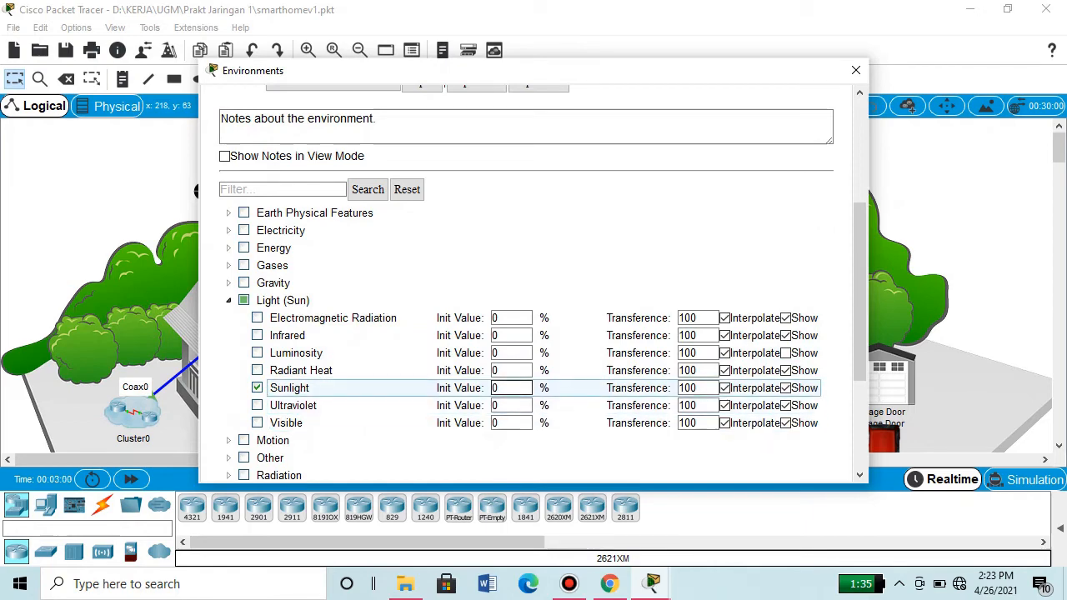
# Switch to the next keyframe of the Intercity environment
pyautogui.hotkey('shift', 'Tab')
pyautogui.hotkey('shift', 'Tab')
pyautogui.hotkey('shift', 'Tab')
pyautogui.hotkey('shift', 'Tab')
pyautogui.hotkey('shift', 'Tab')
pyautogui.hotkey('shift', 'Tab')
pyautogui.hotkey('shift', 'Tab')
pyautogui.hotkey('shift', 'Tab')
pyautogui.hotkey('shift', 'Tab')
pyautogui.hotkey('shift', 'Tab')
pyautogui.hotkey('shift', 'Tab')
pyautogui.hotkey('shift', 'Tab')
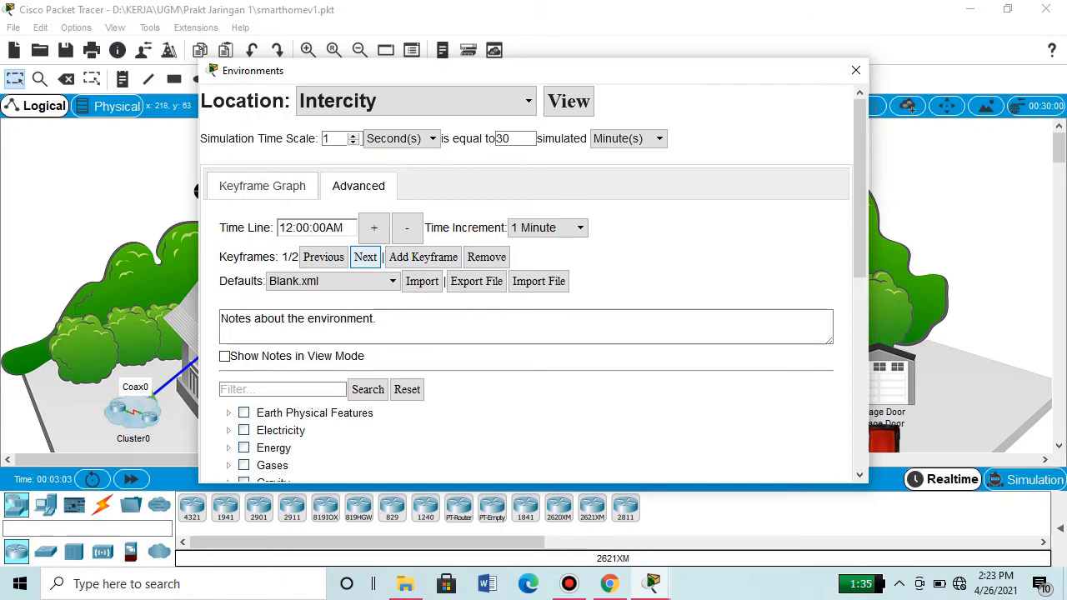
pyautogui.press('space')
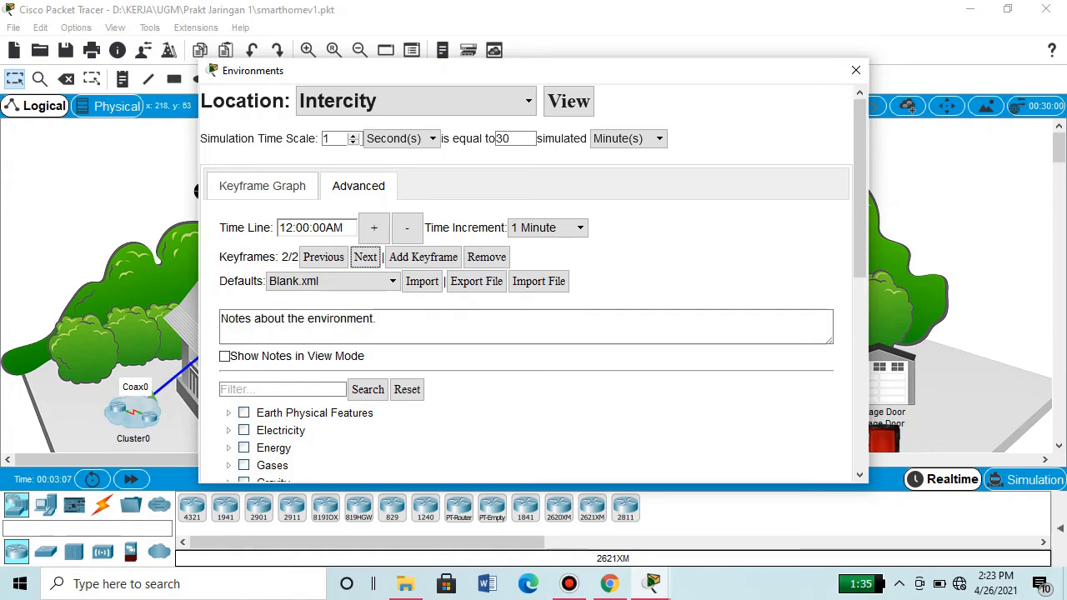
pyautogui.hotkey('shift', 'Tab')
pyautogui.press('space')
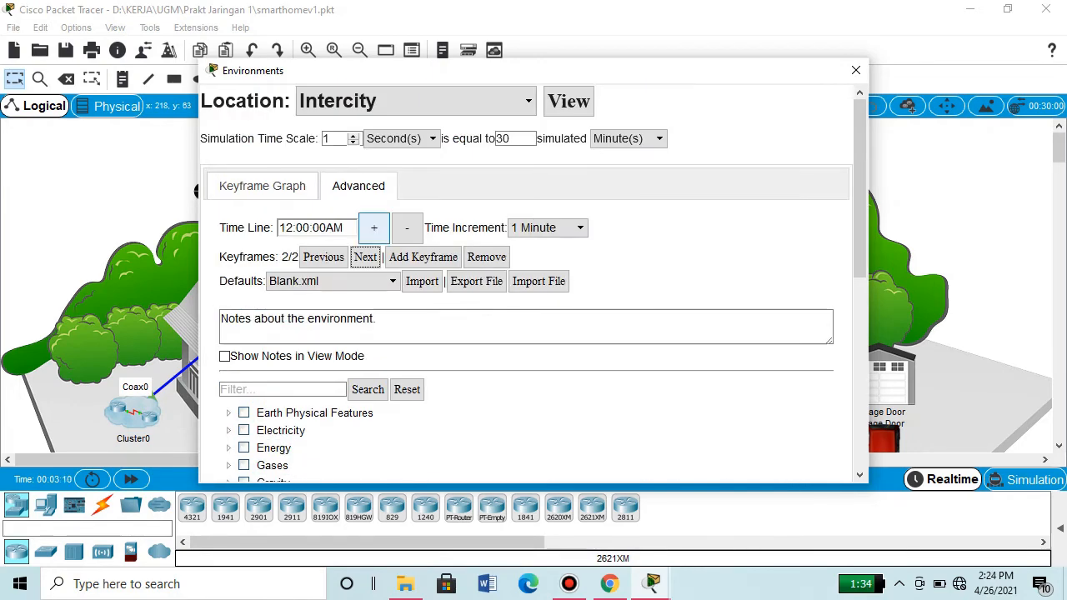
# Advance the environment timeline to 12:16:00AM in one-minute increments
pyautogui.click(373, 227)
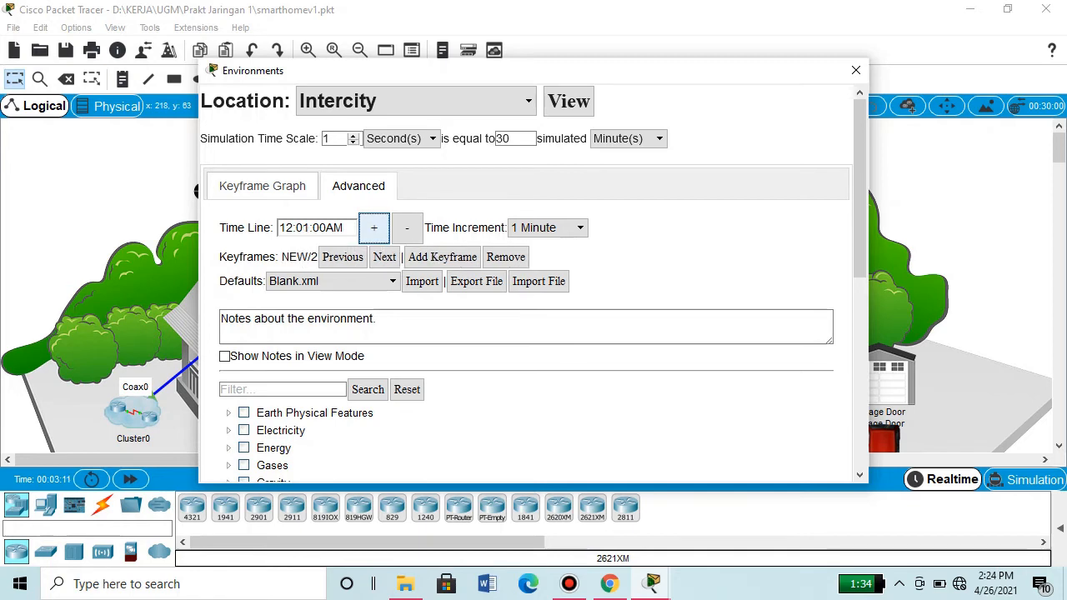
pyautogui.press('space')
pyautogui.press('space')
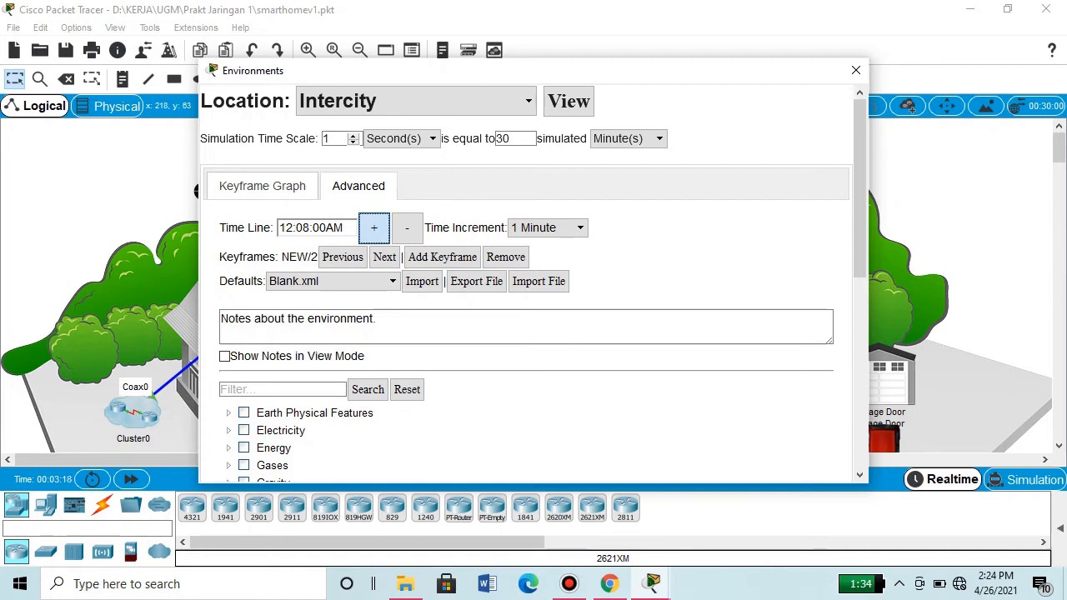
pyautogui.press('space')
pyautogui.press('space')
pyautogui.press('space')
pyautogui.press('space')
pyautogui.press('space')
pyautogui.press('space')
pyautogui.press('space')
pyautogui.press('space')
# Set the timeline's time increment to 60 Minutes
pyautogui.press('Tab')
pyautogui.press('Tab')
pyautogui.press('space')
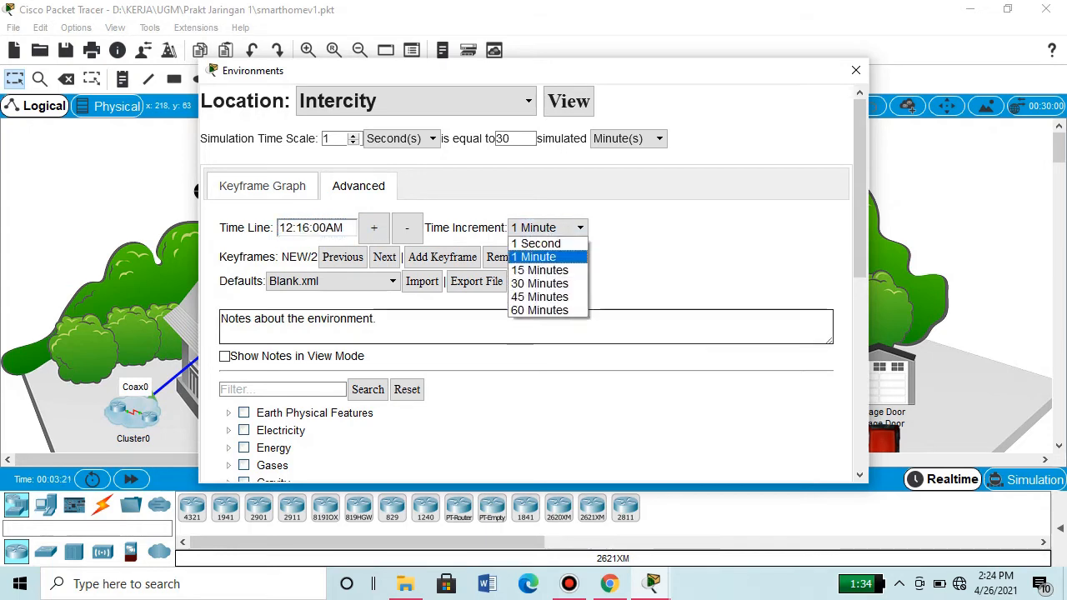
pyautogui.press('Down')
pyautogui.press('Down')
pyautogui.press('Down')
pyautogui.press('Down')
pyautogui.press('Return')
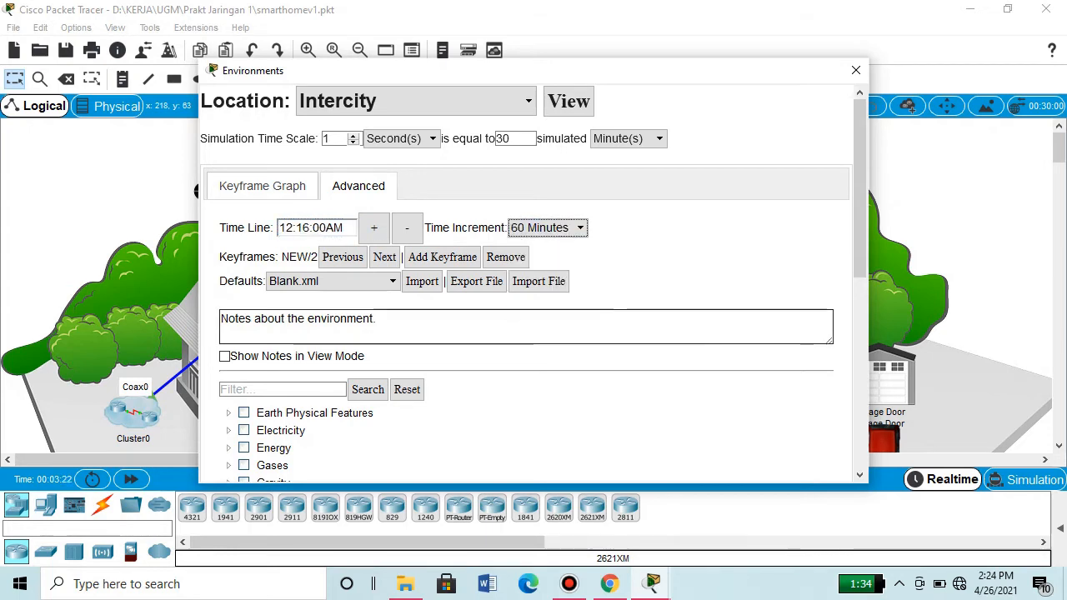
# Advance the environment timeline to 08:16:00AM in 60-minute increments
pyautogui.hotkey('shift', 'Tab')
pyautogui.hotkey('shift', 'Tab')
pyautogui.press('space')
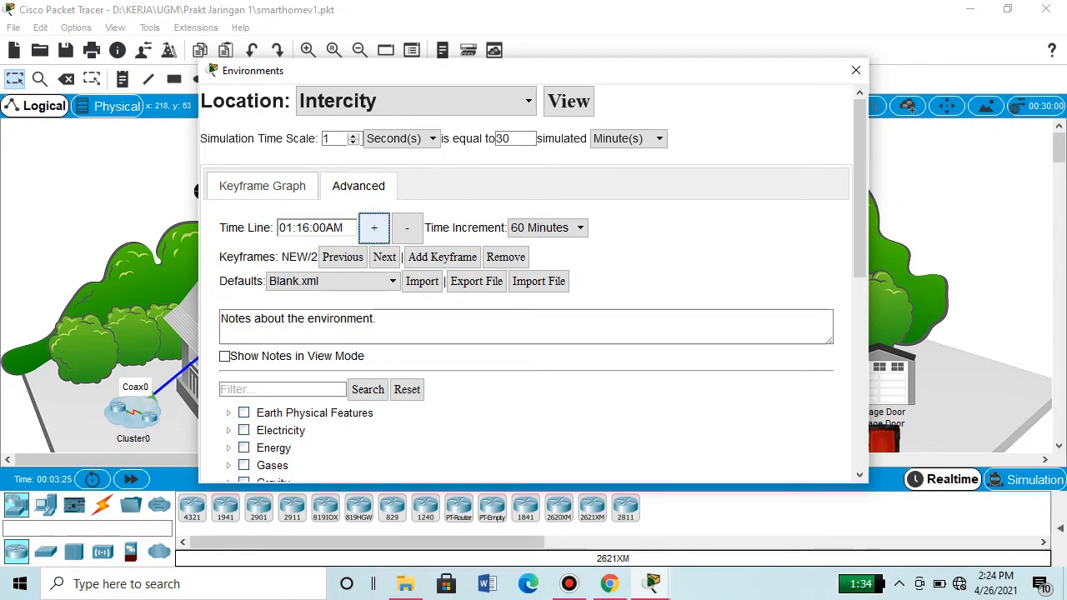
pyautogui.press('space')
pyautogui.press('space')
pyautogui.press('space')
pyautogui.press('space')
pyautogui.press('space')
pyautogui.press('space')
pyautogui.press('space')
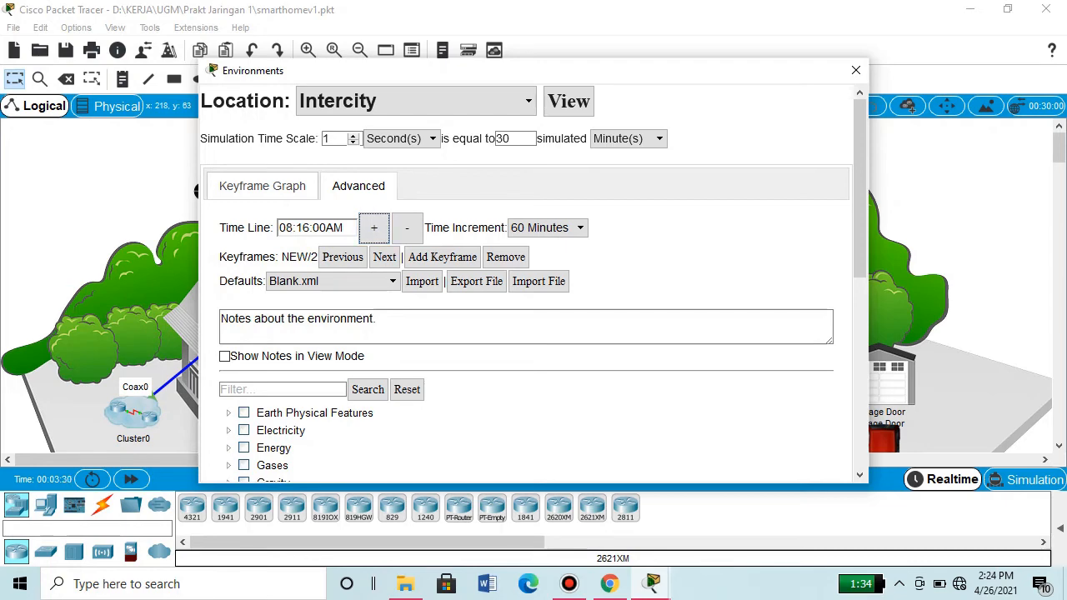
# Set Sunlight's initial value to 5 and add a keyframe at 08:16:00AM
pyautogui.press('Tab')
pyautogui.press('Tab')
pyautogui.press('Tab')
pyautogui.press('Tab')
pyautogui.press('Tab')
pyautogui.press('Tab')
pyautogui.press('Tab')
pyautogui.press('Tab')
pyautogui.press('Tab')
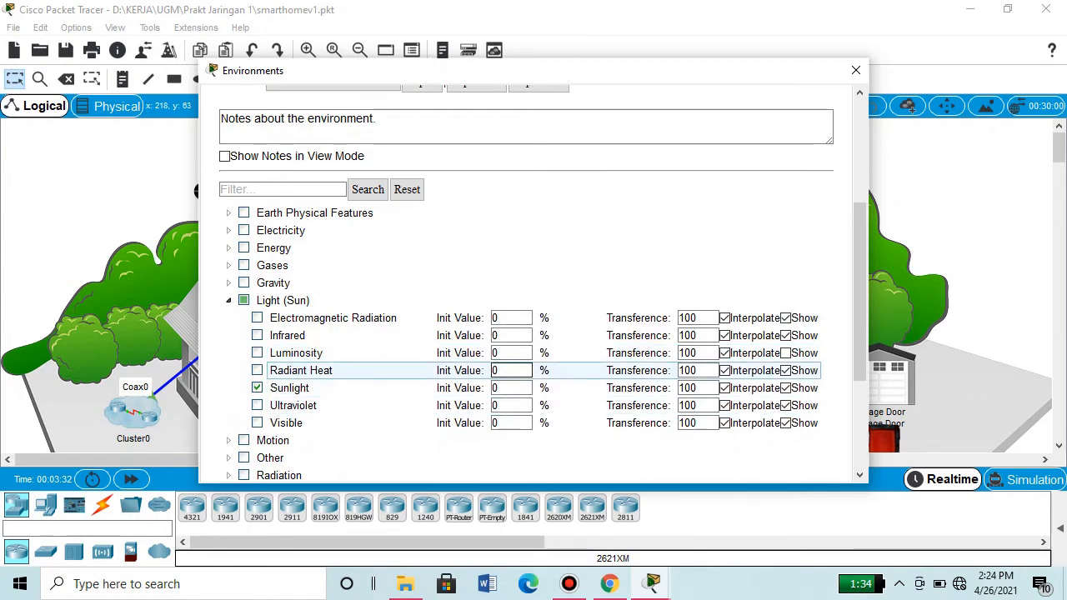
pyautogui.press('BackSpace')
pyautogui.scroll(3, 384, 206)
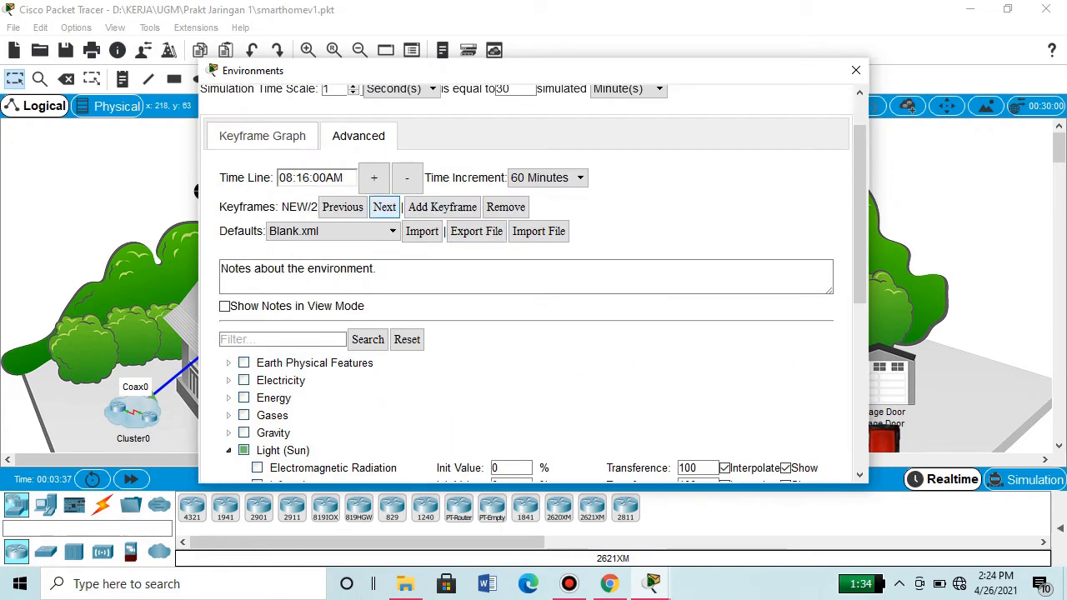
pyautogui.click(384, 207)
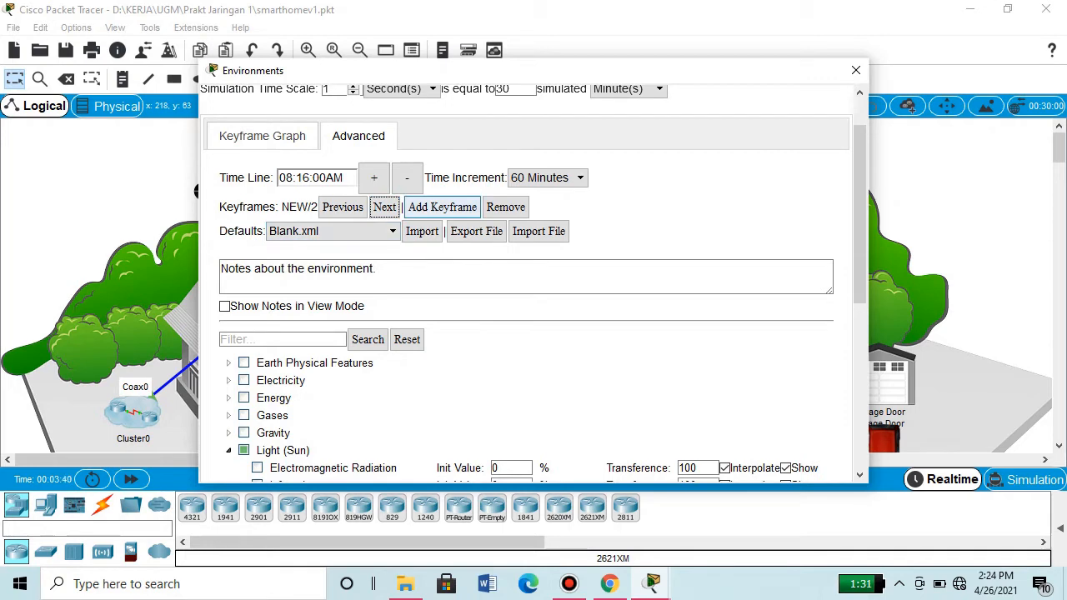
pyautogui.click(442, 206)
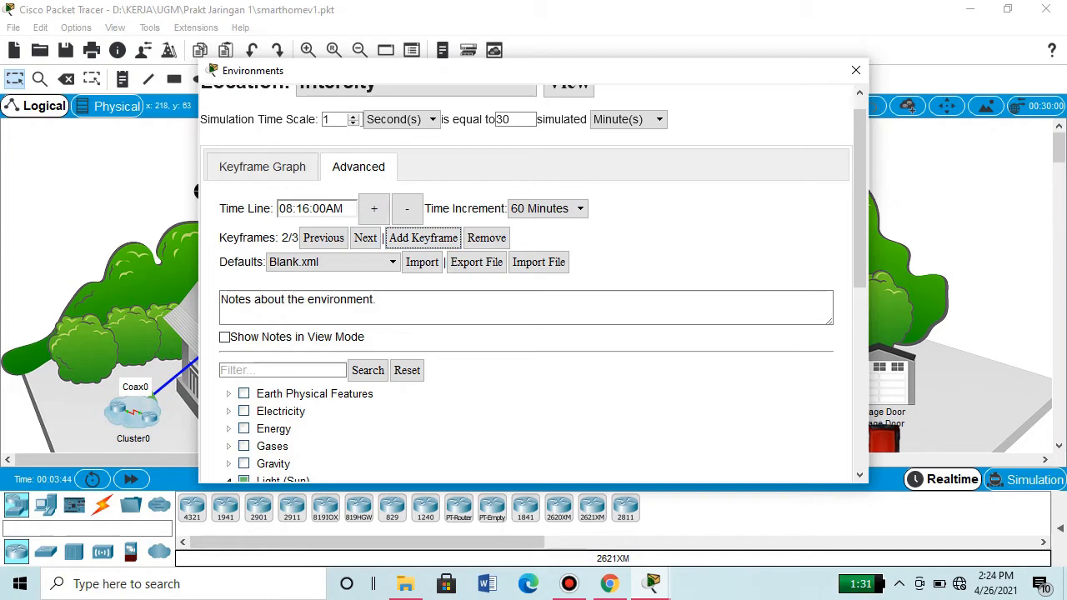
# Inspect the Sunlight curve and its 08:16 point on the keyframe graph, then return to the advanced settings
pyautogui.click(262, 167)
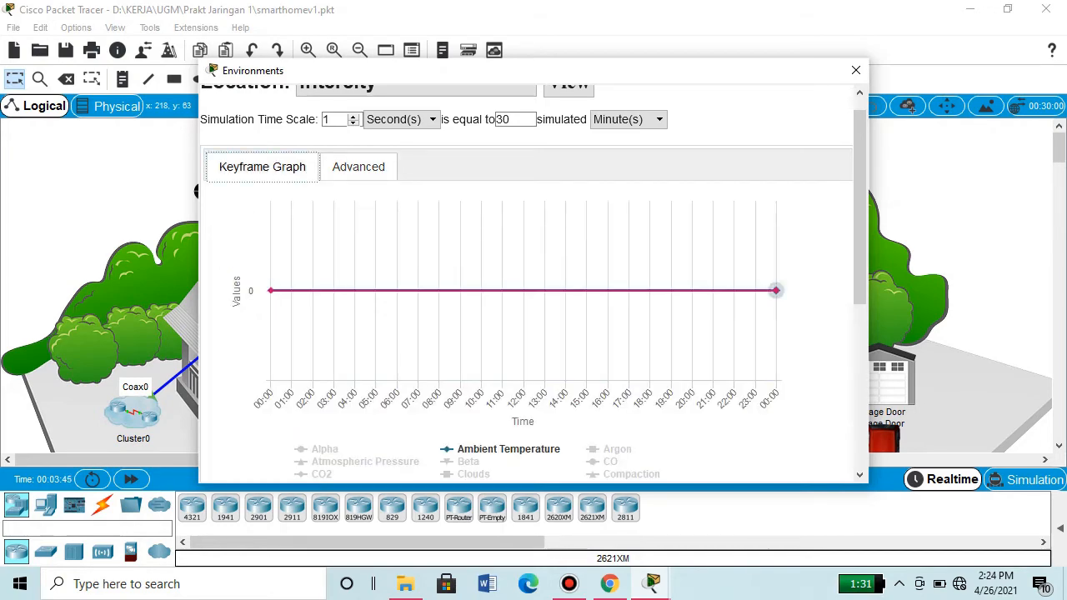
pyautogui.scroll(-5, 534, 283)
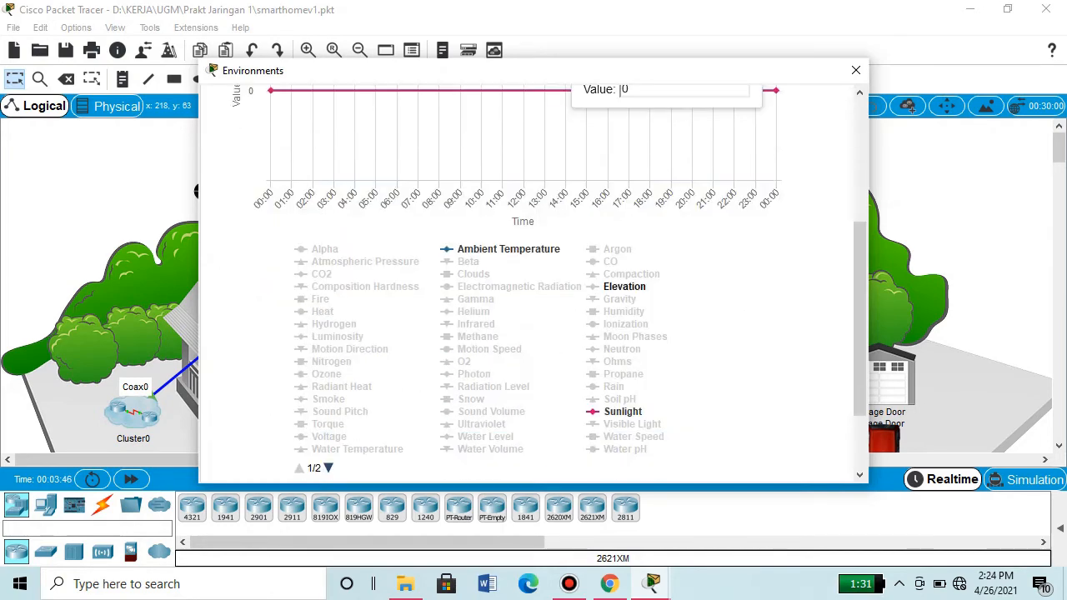
pyautogui.click(622, 362)
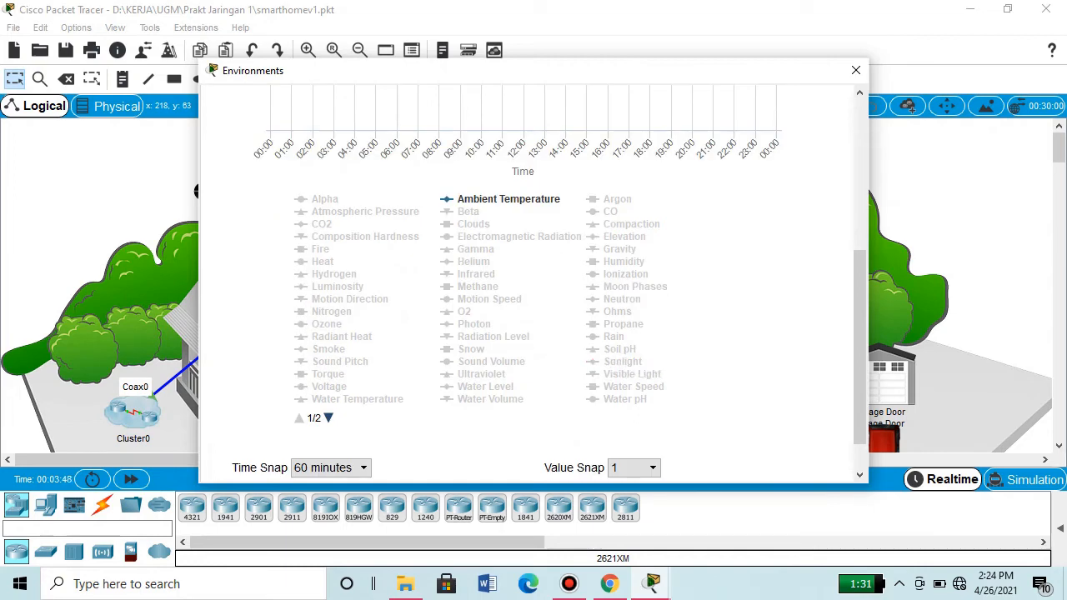
pyautogui.click(622, 362)
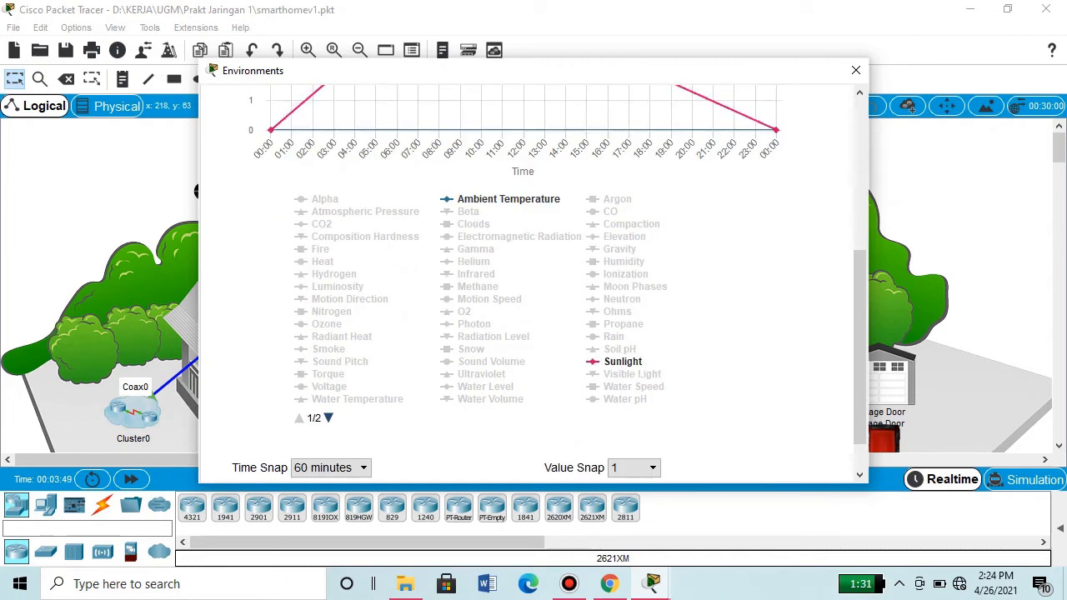
pyautogui.scroll(3, 622, 362)
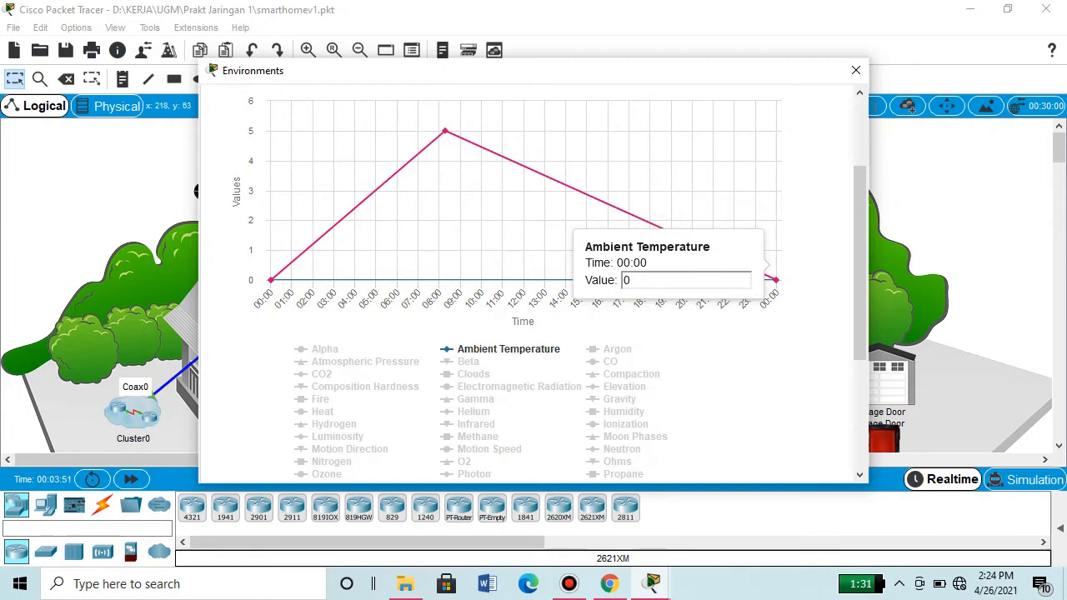
pyautogui.moveTo(445, 131)
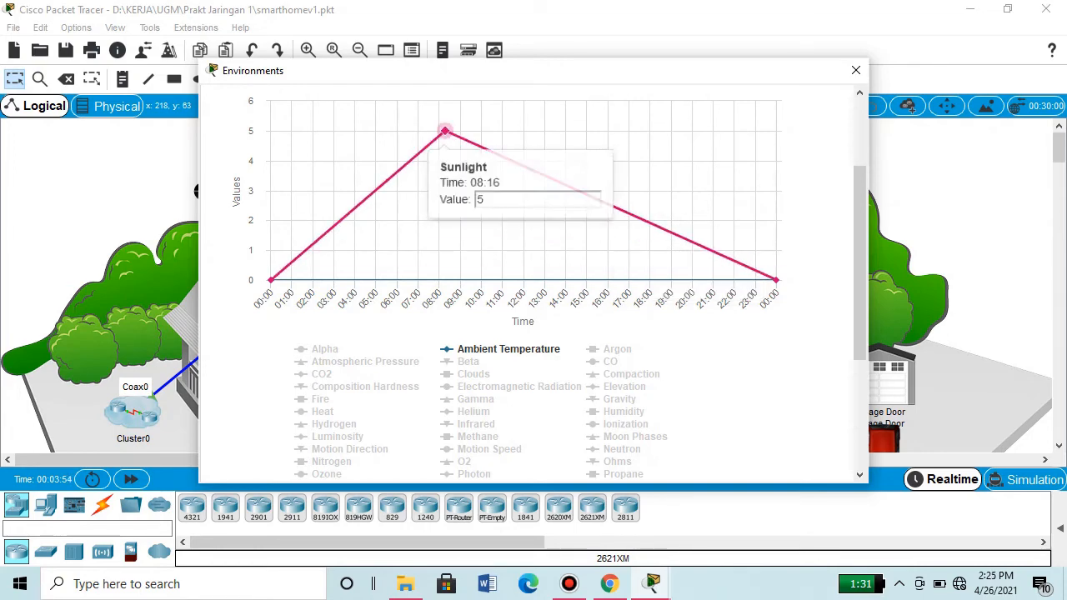
pyautogui.moveTo(271, 280)
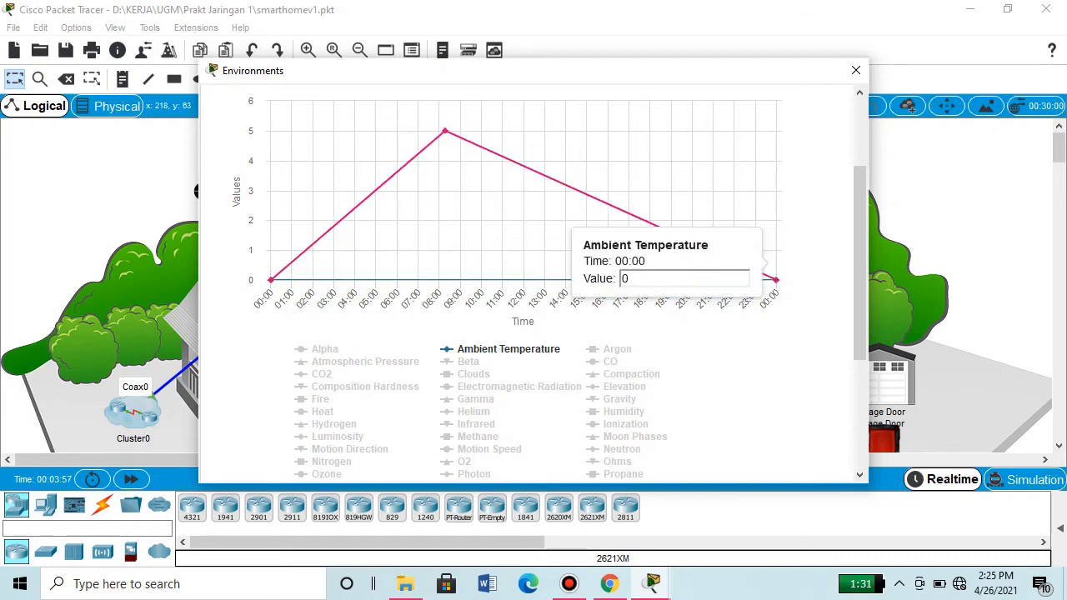
pyautogui.scroll(2, 533, 284)
pyautogui.click(358, 167)
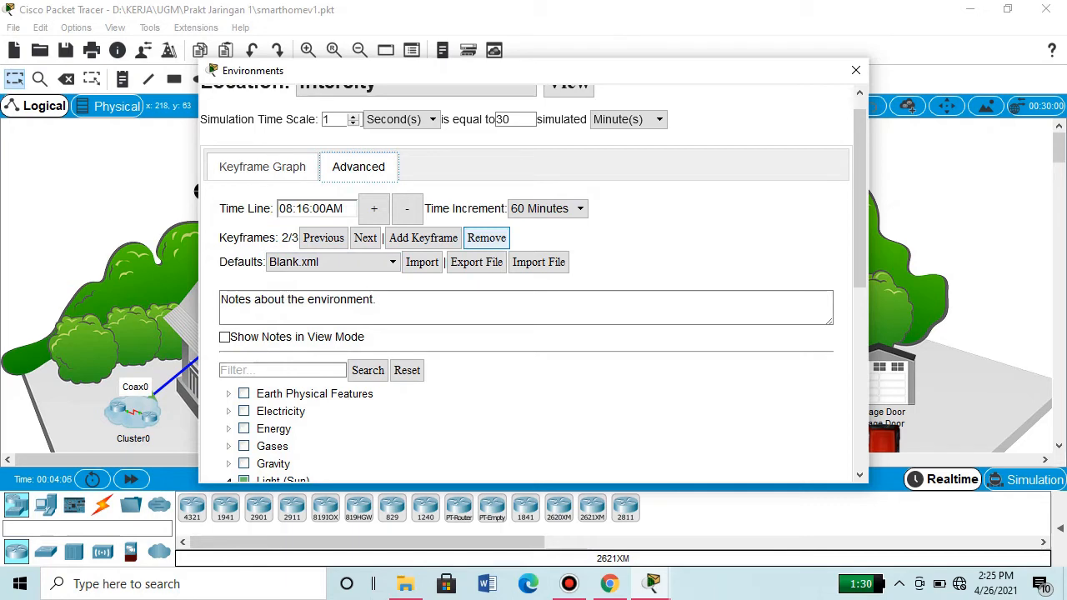
# Add a Sunlight keyframe at 12:00 with a value of 4 on the keyframe graph
pyautogui.click(262, 167)
pyautogui.moveTo(444, 231)
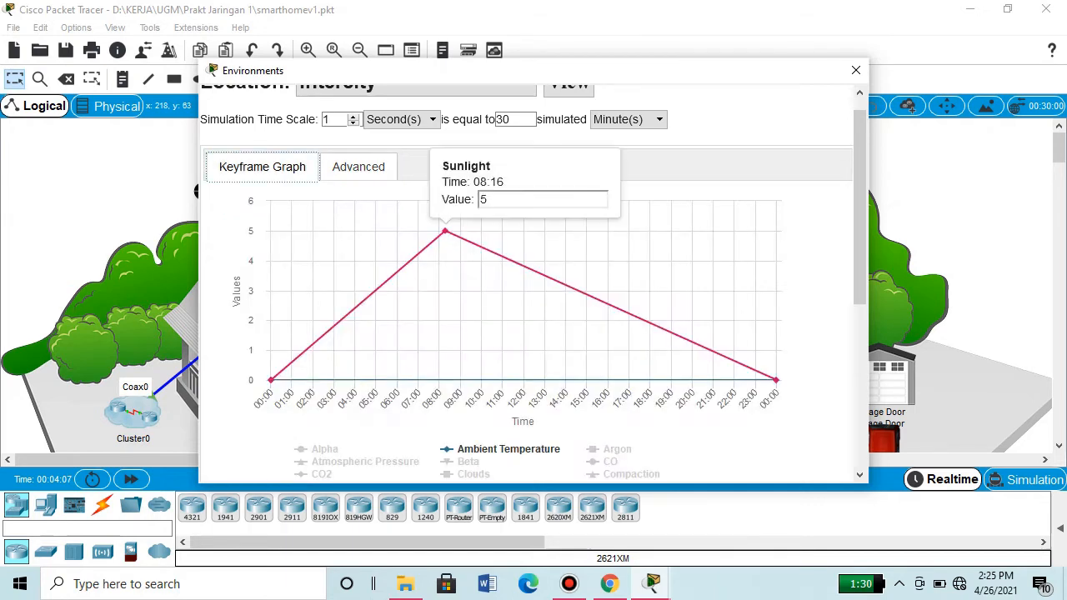
pyautogui.moveTo(775, 380)
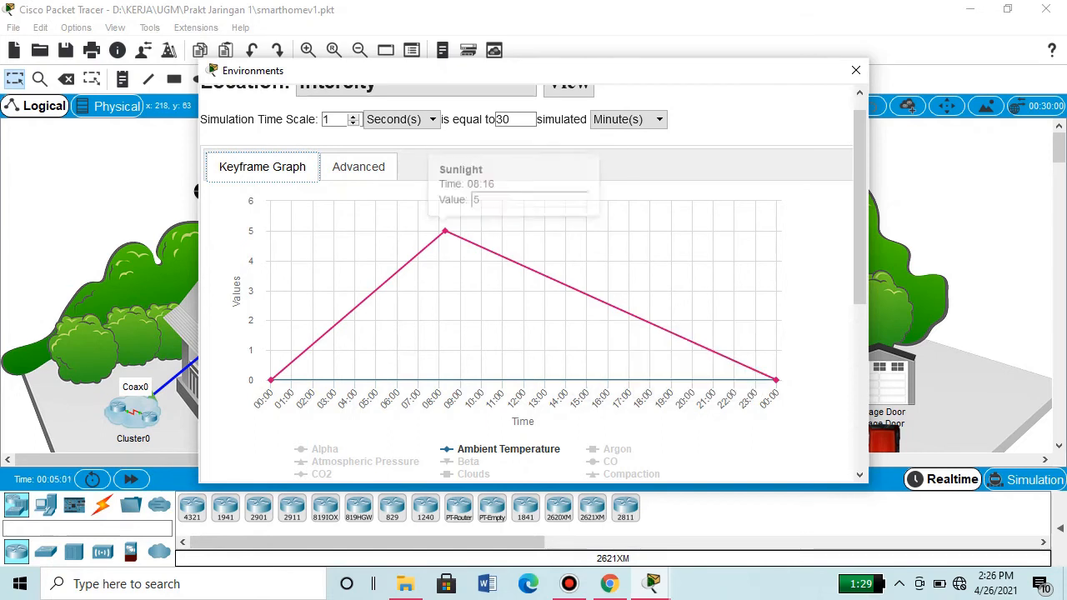
pyautogui.moveTo(270, 380)
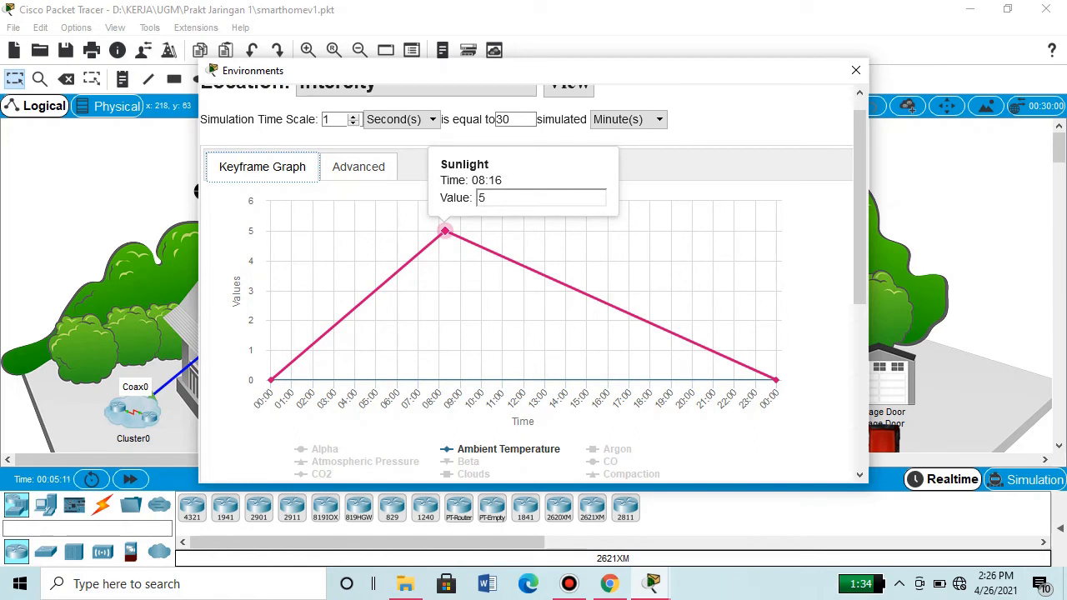
pyautogui.click(524, 261)
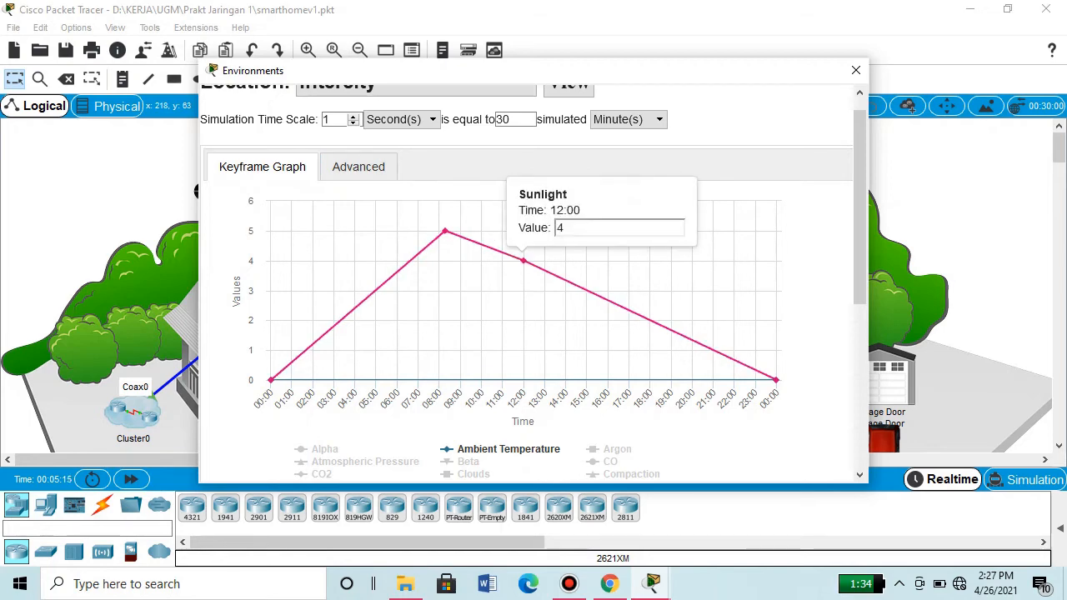
pyautogui.click(358, 166)
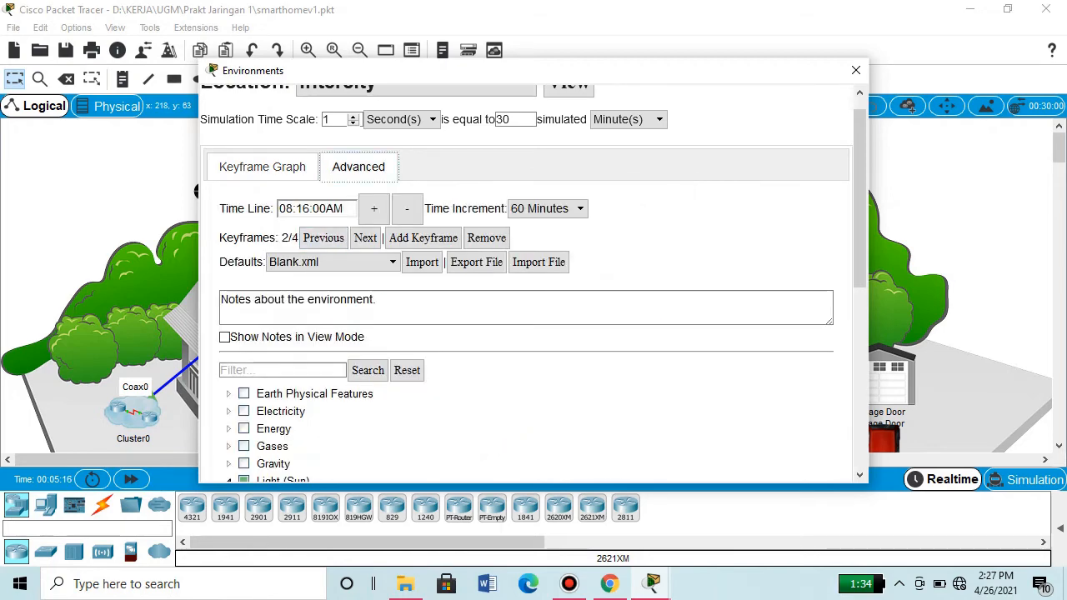
pyautogui.click(262, 167)
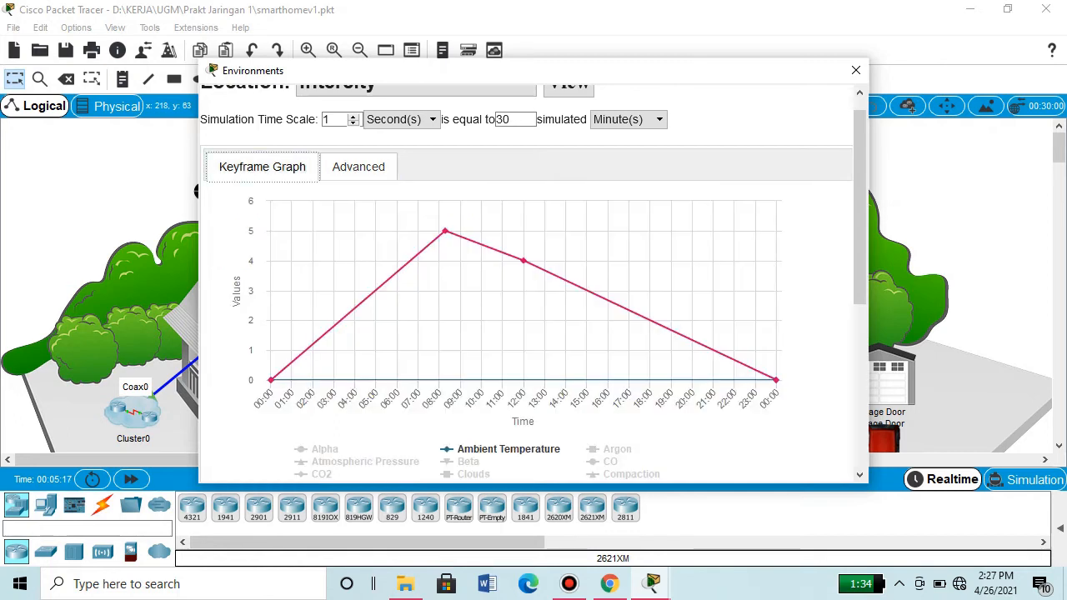
# Raise the Sunlight point at 12:00 to a value of 8 on the keyframe graph
pyautogui.moveTo(524, 261); pyautogui.dragTo(522, 201)
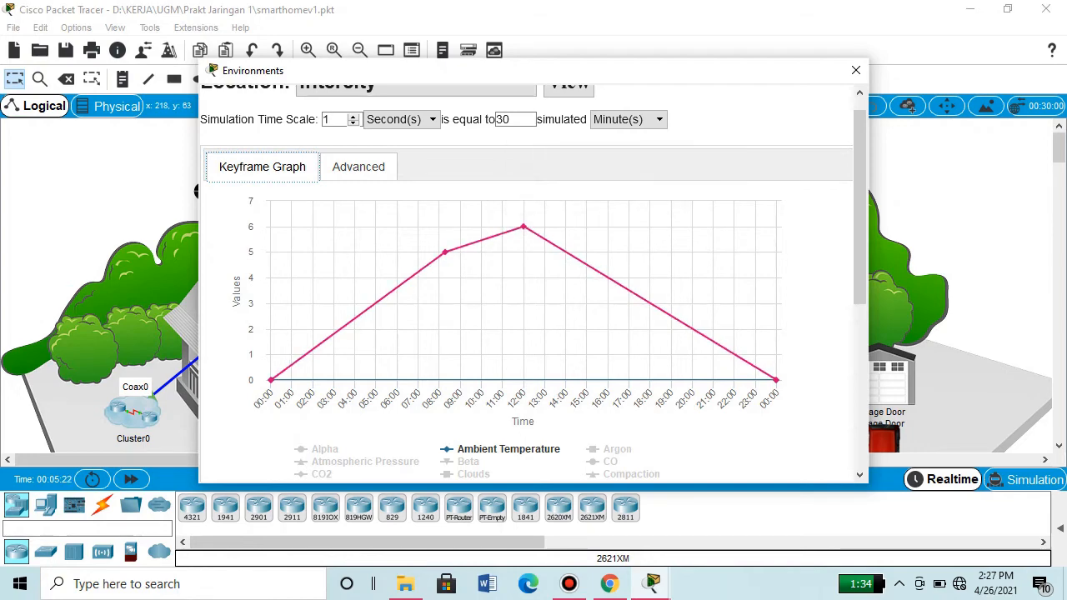
pyautogui.moveTo(523, 227)
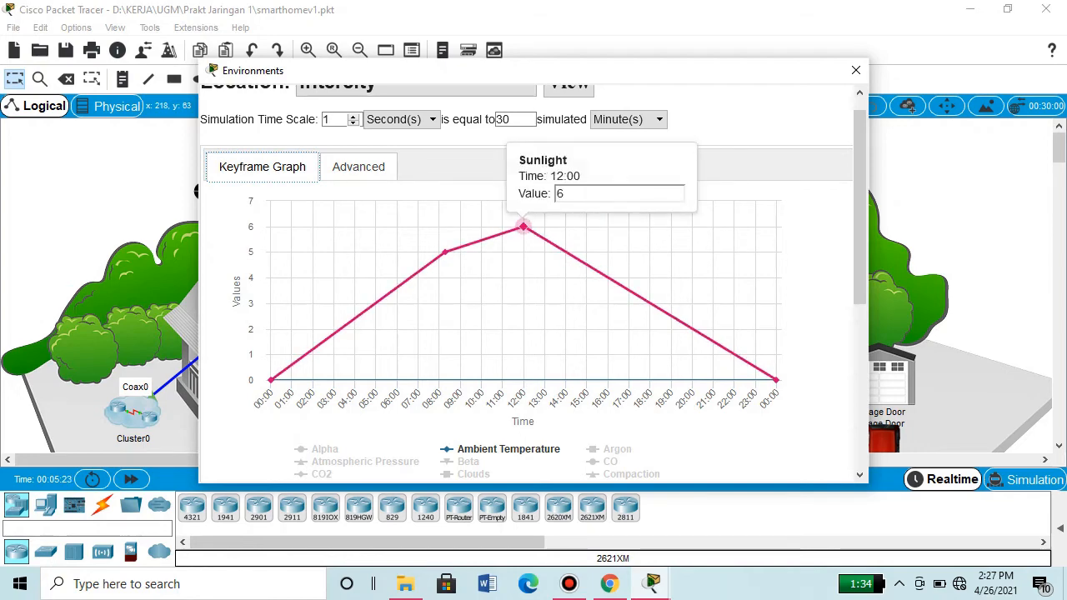
pyautogui.moveTo(523, 227); pyautogui.dragTo(524, 202)
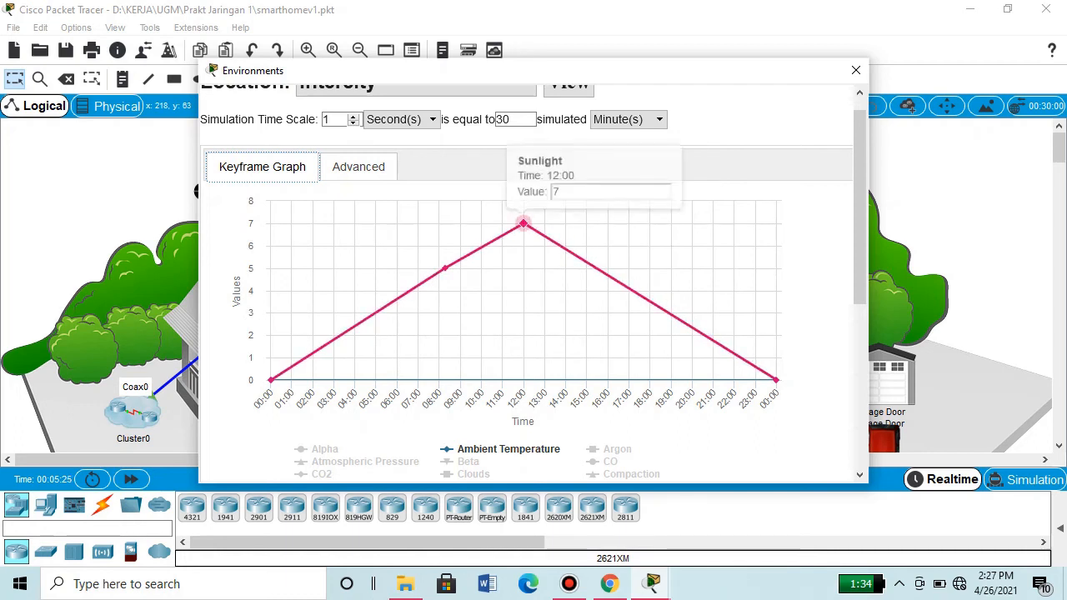
pyautogui.moveTo(523, 224); pyautogui.dragTo(524, 201)
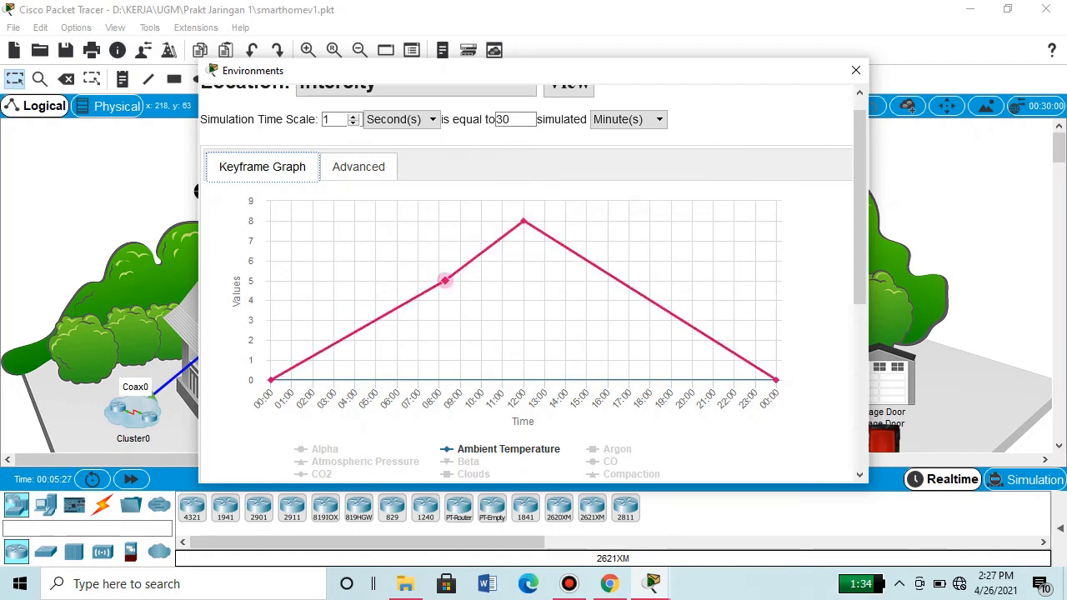
pyautogui.moveTo(445, 280)
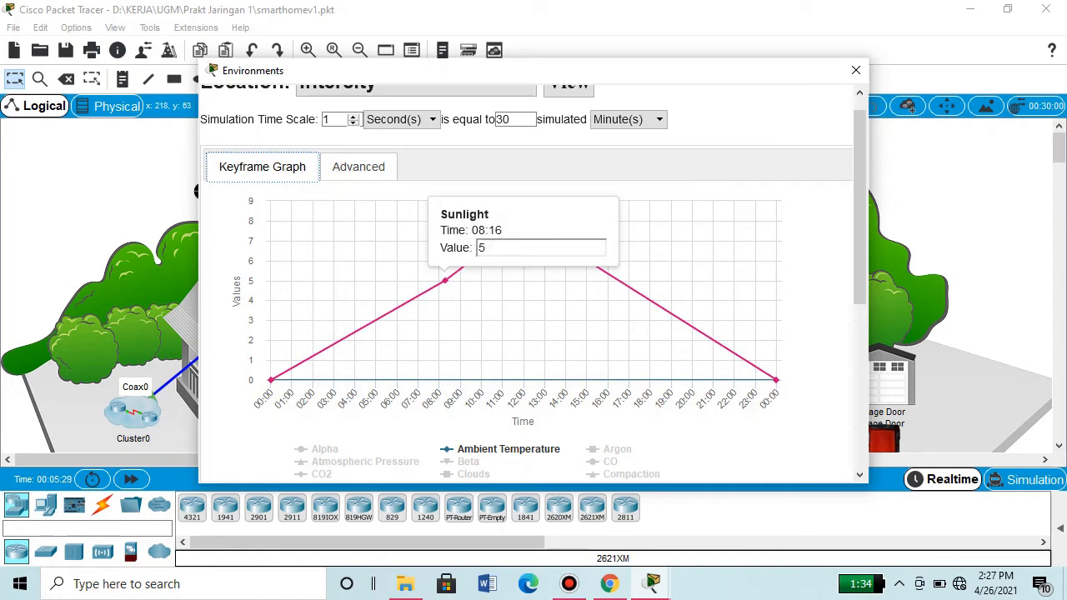
# Set Sunlight's initial value to 80 for the 12:00:00PM keyframe
pyautogui.click(359, 167)
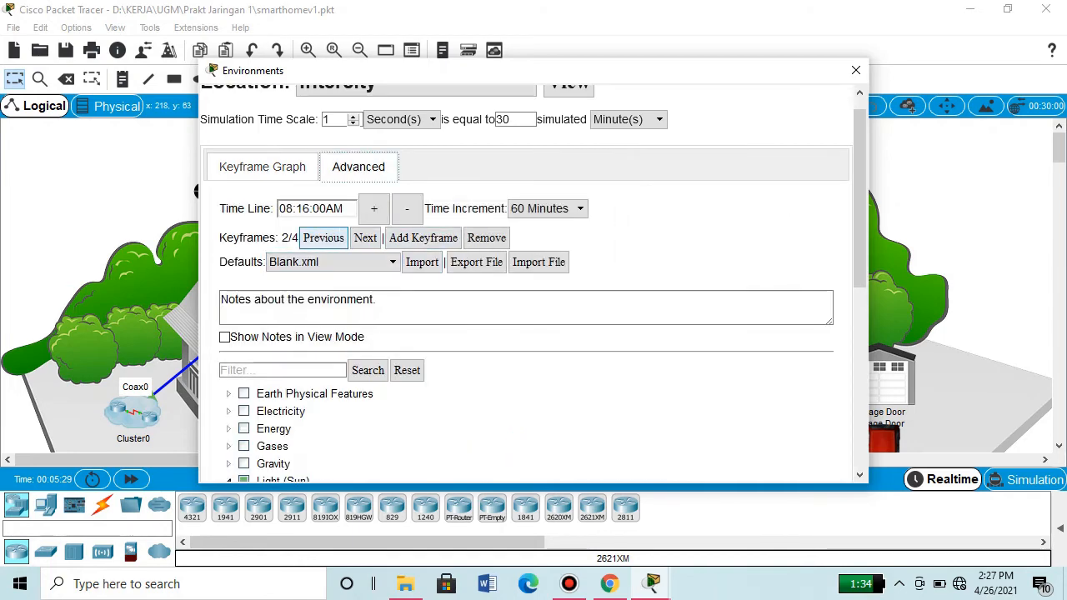
pyautogui.click(365, 237)
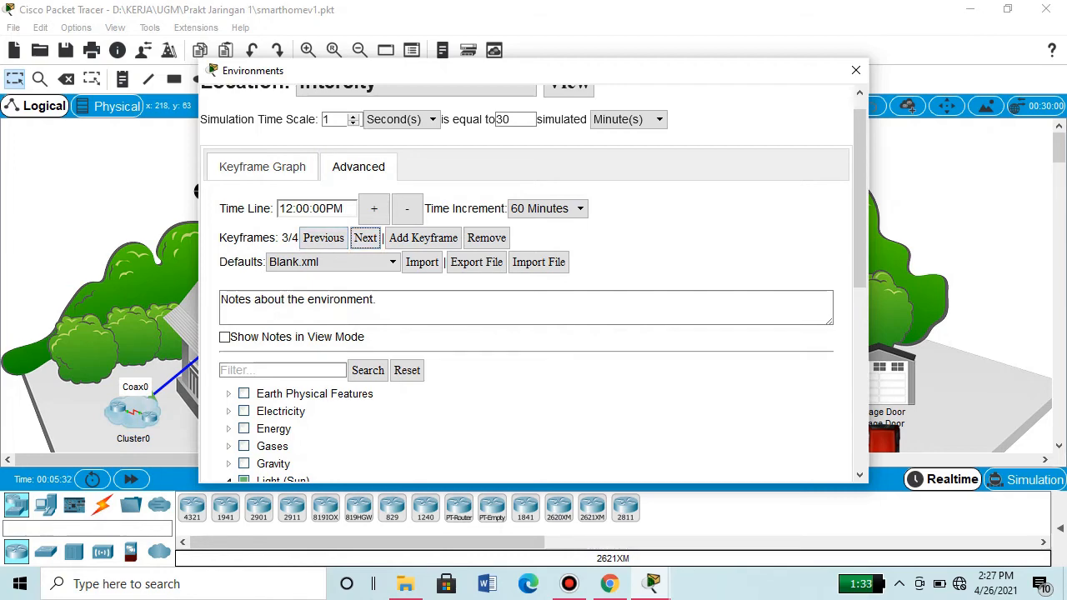
pyautogui.scroll(-3, 325, 394)
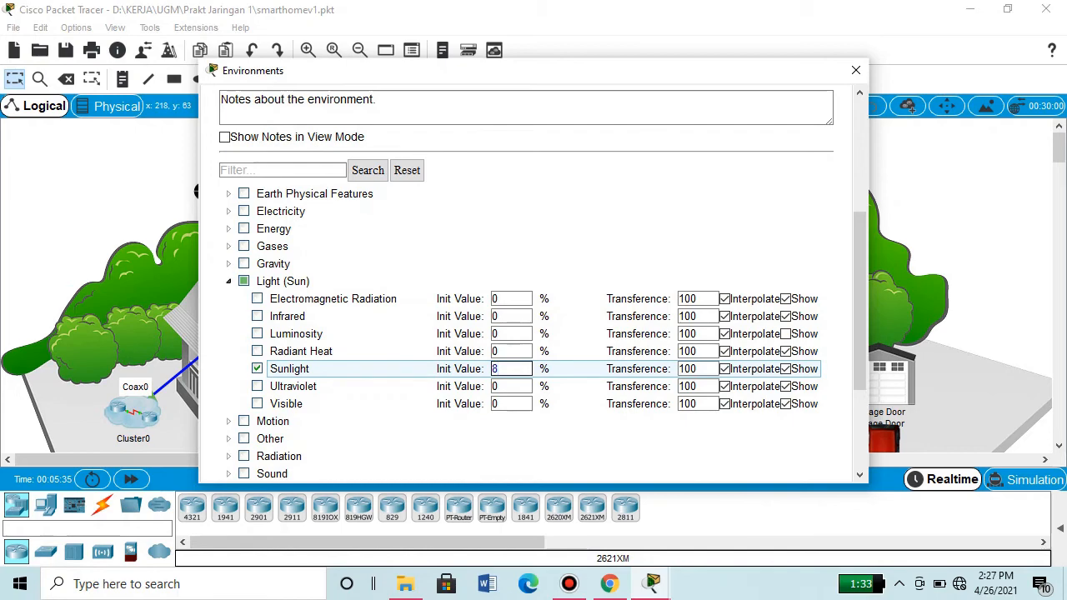
pyautogui.scroll(3, 375, 325)
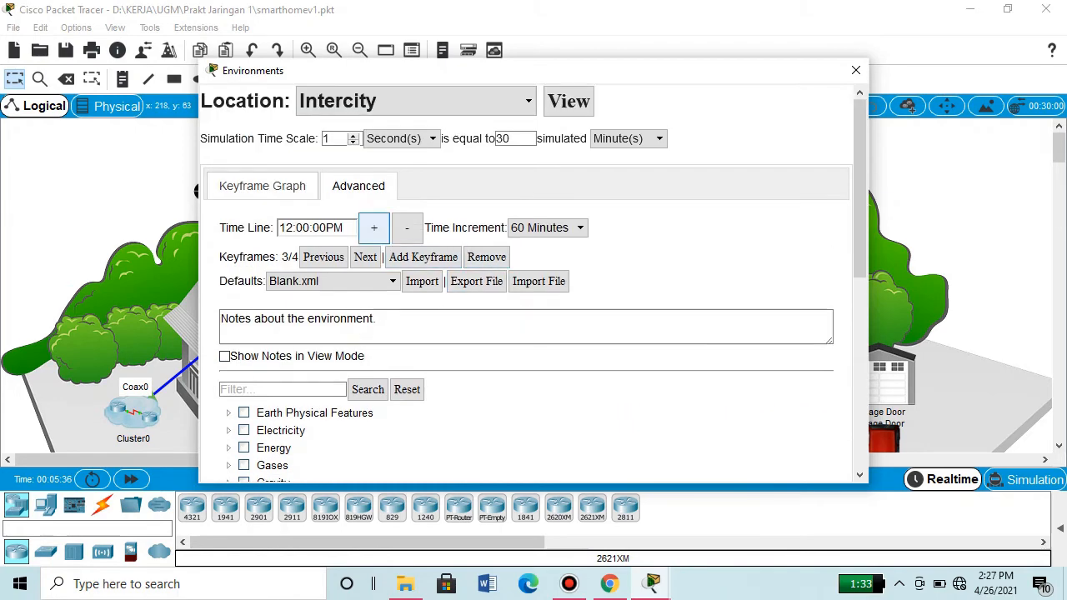
# Toggle the Sunlight series in the keyframe graph's legend to redraw its curve
pyautogui.click(263, 186)
pyautogui.scroll(-3, 734, 316)
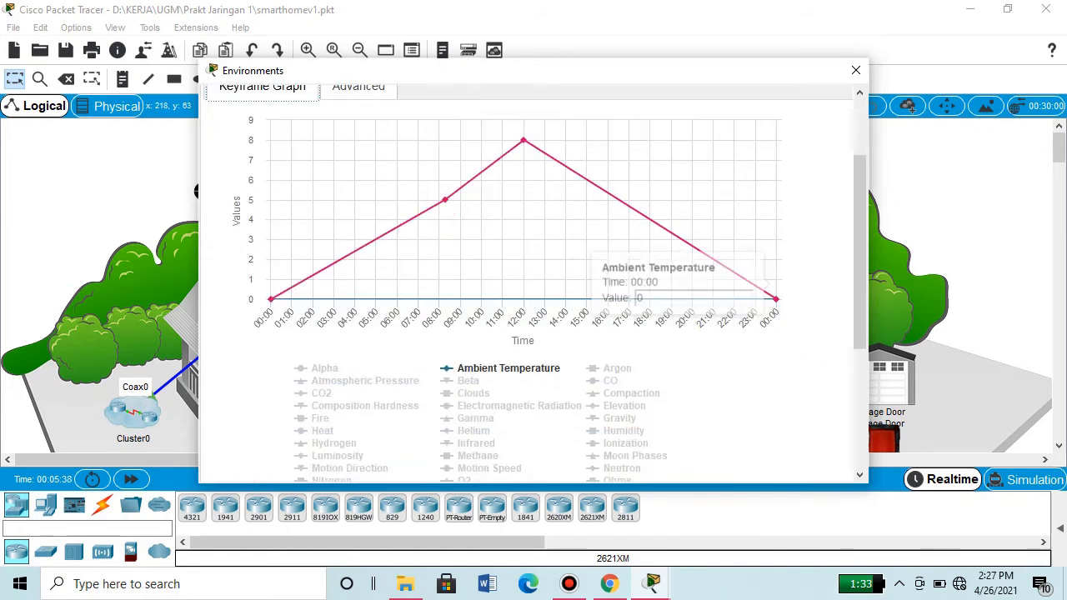
pyautogui.click(622, 331)
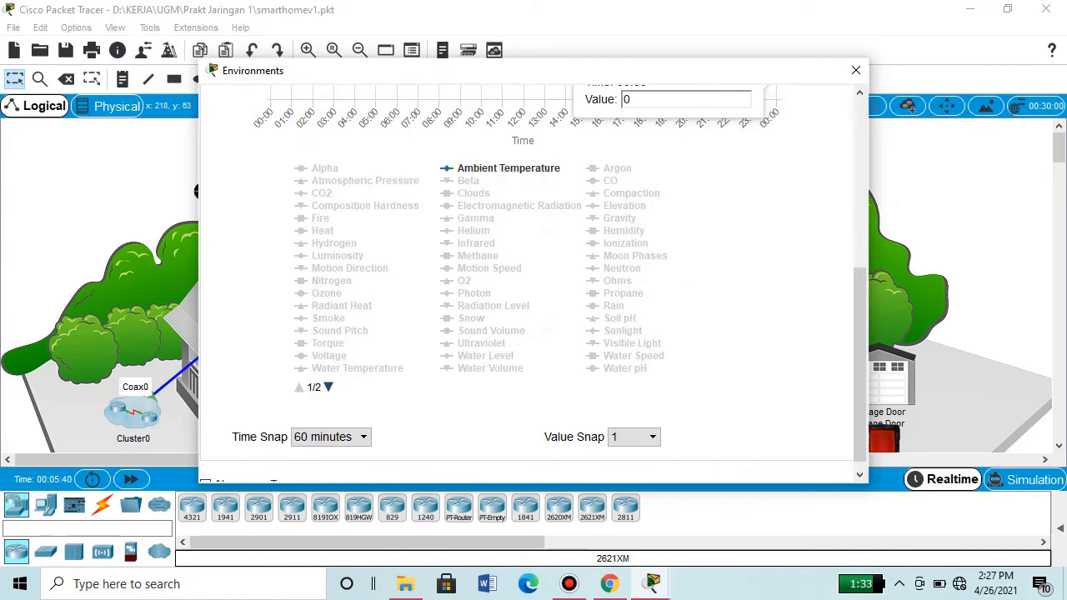
pyautogui.click(623, 330)
pyautogui.scroll(3, 534, 283)
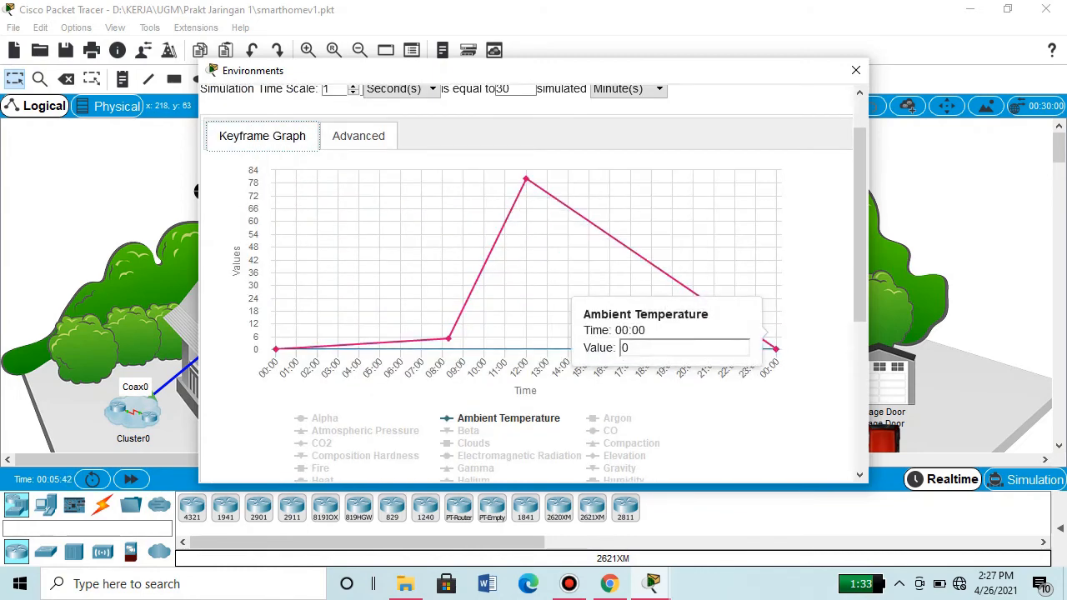
# Move Sunlight's 08:16 point to 05:00 at about 7, and place an additional Sunlight point at 08:00 with value 68
pyautogui.moveTo(448, 338)
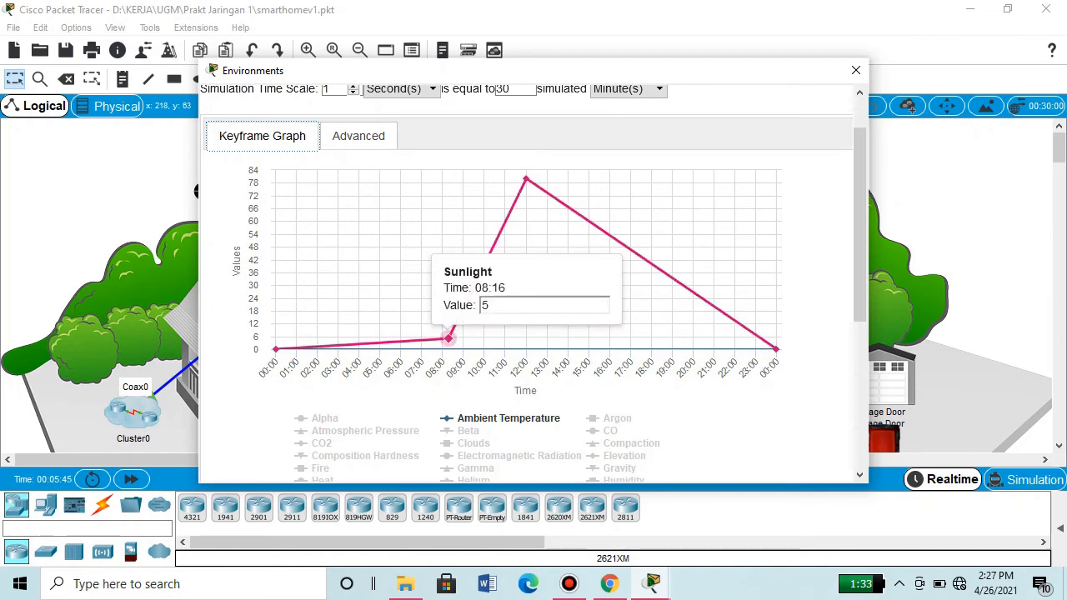
pyautogui.moveTo(448, 338); pyautogui.dragTo(380, 334)
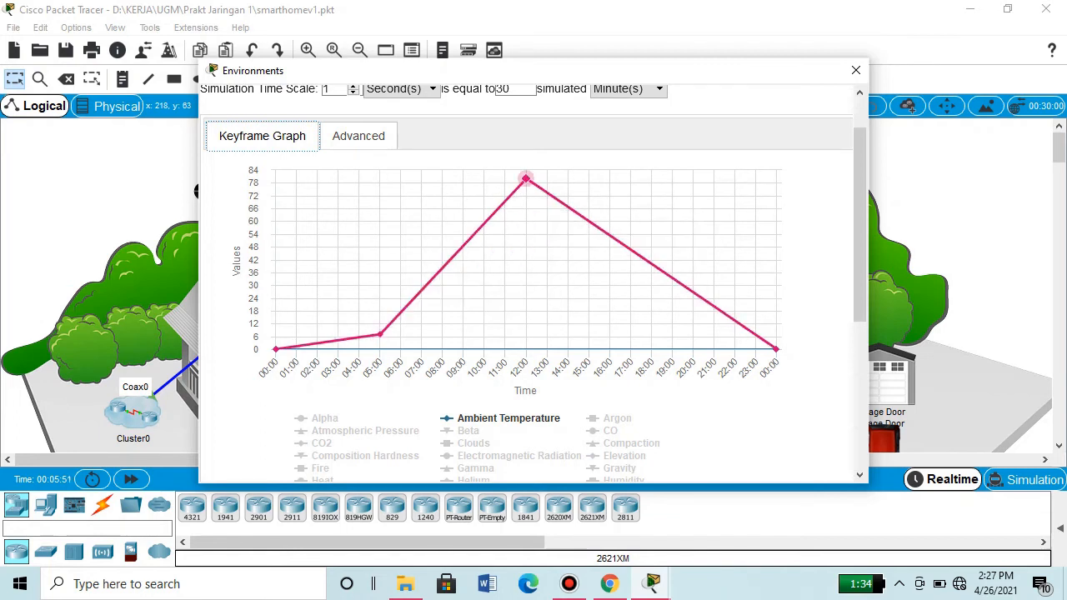
pyautogui.moveTo(526, 178)
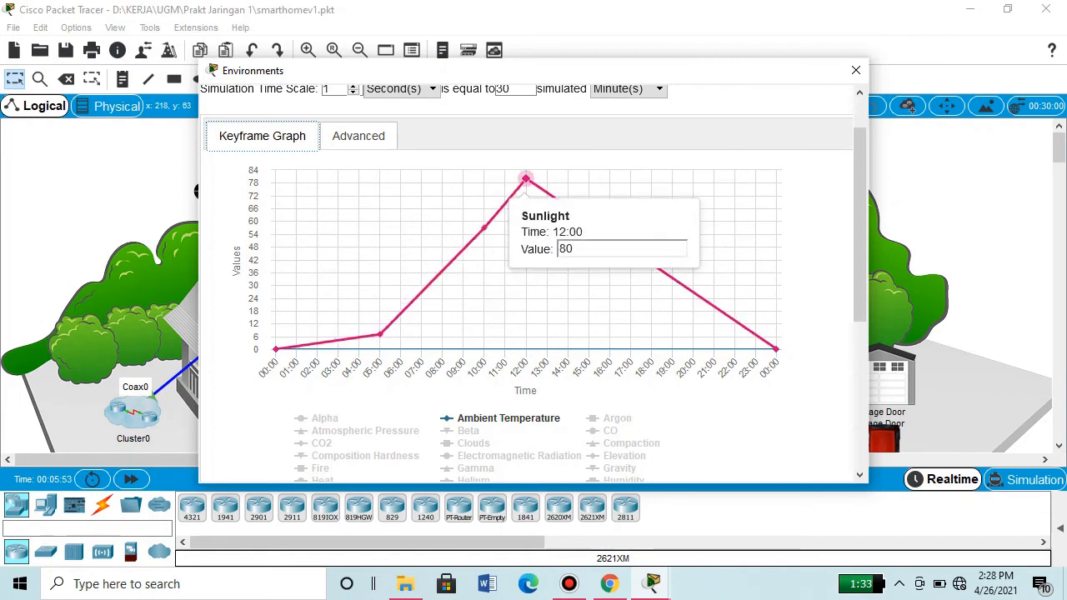
pyautogui.click(484, 227)
pyautogui.moveTo(483, 226); pyautogui.dragTo(439, 204)
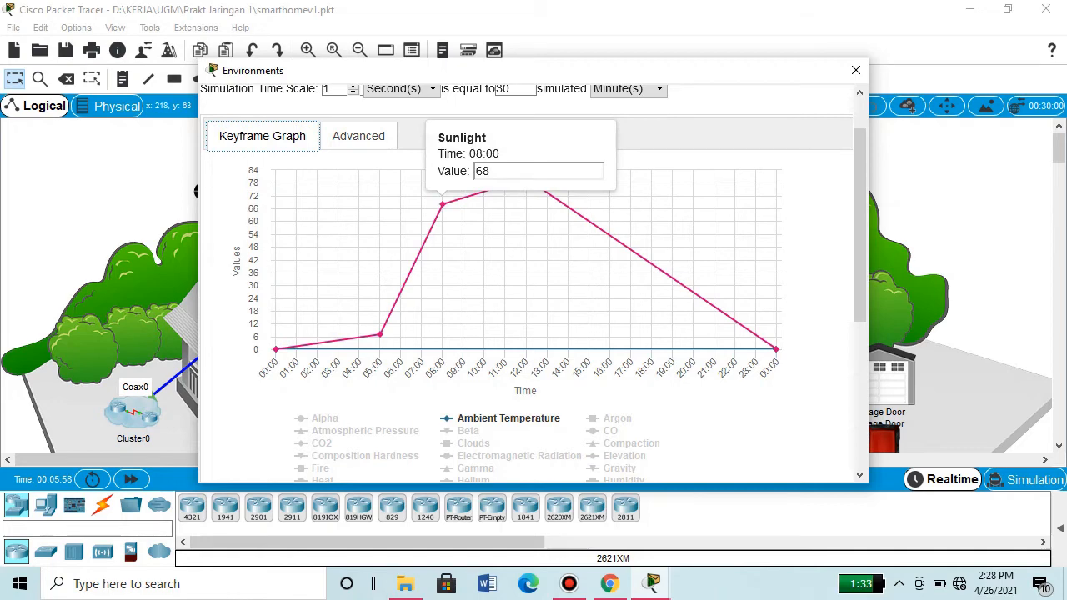
# Try to set Sunlight's initial value to 65 at 03:00:00PM on the timeline
pyautogui.click(525, 178)
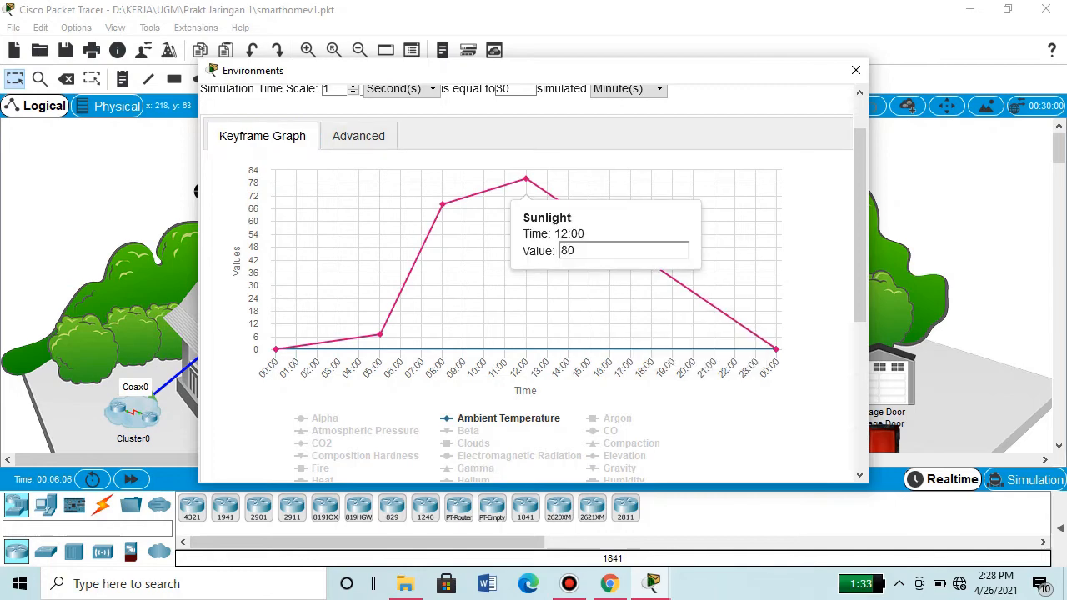
pyautogui.click(358, 136)
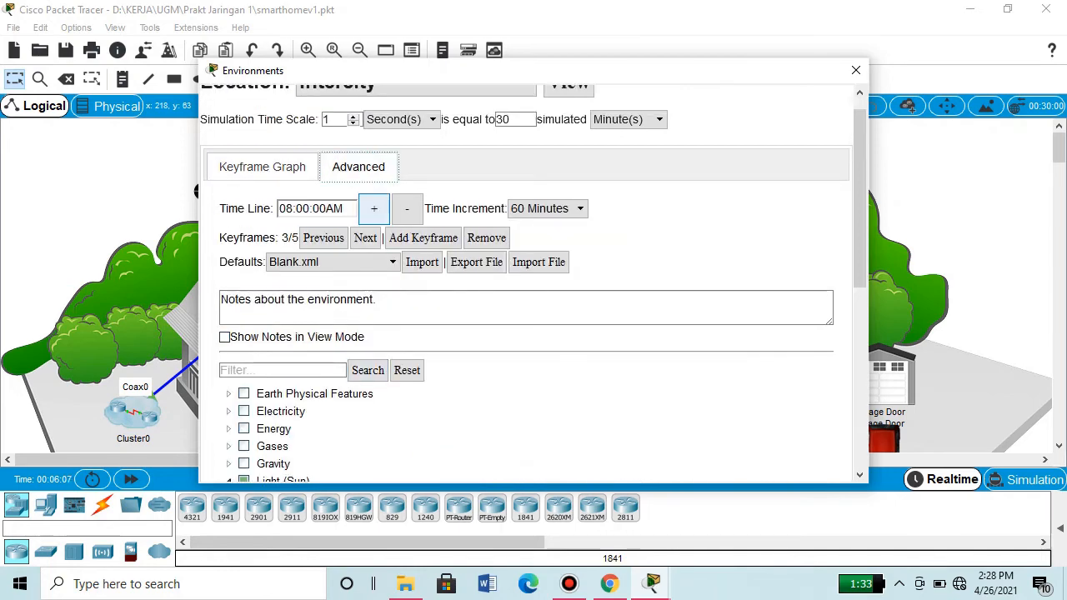
pyautogui.click(365, 238)
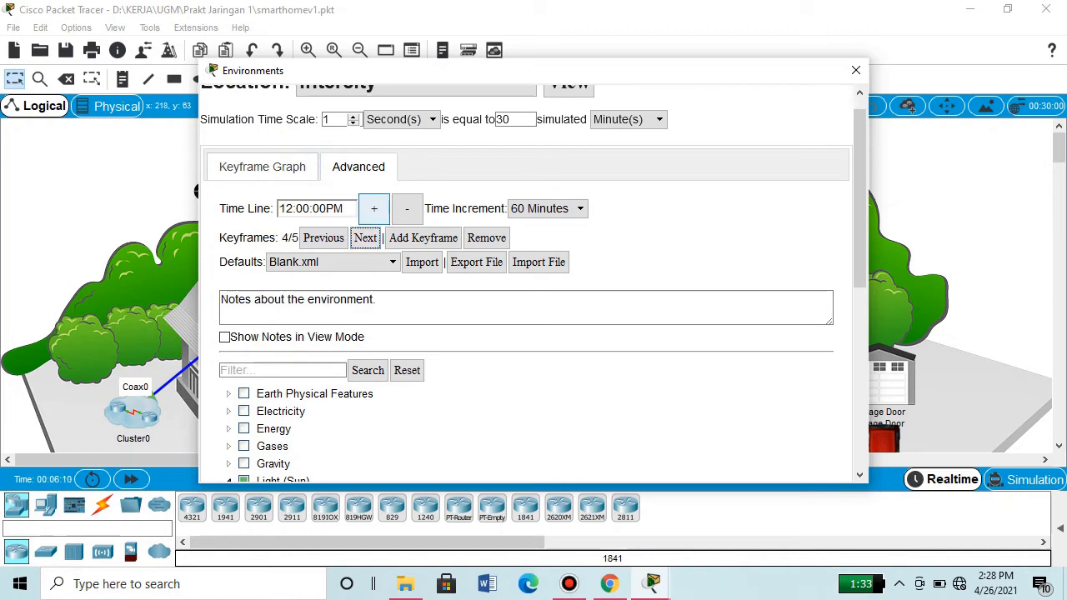
pyautogui.click(373, 209)
pyautogui.click(373, 208)
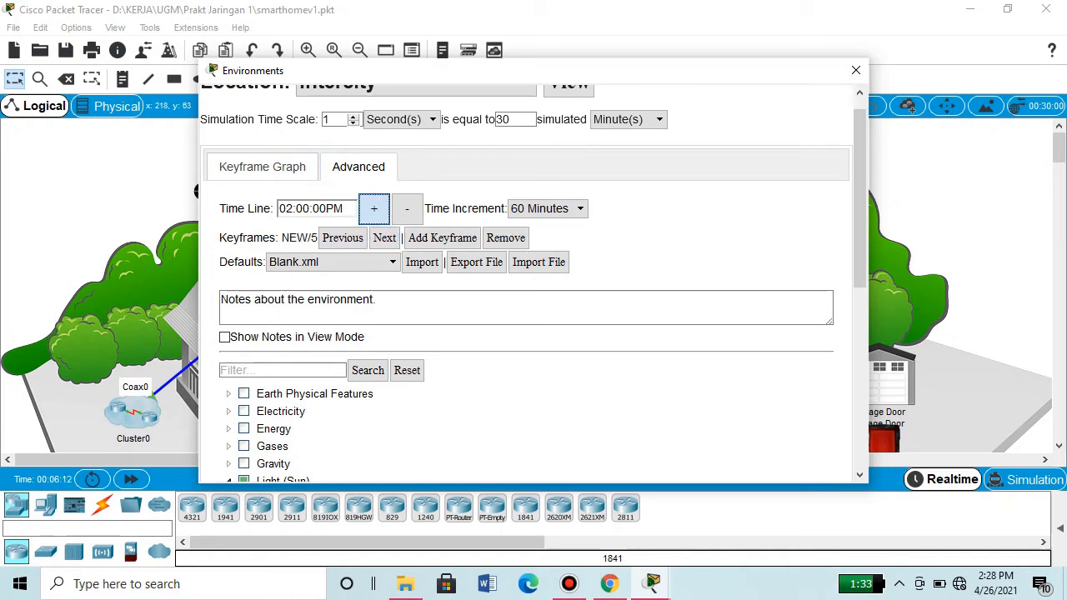
pyautogui.click(373, 208)
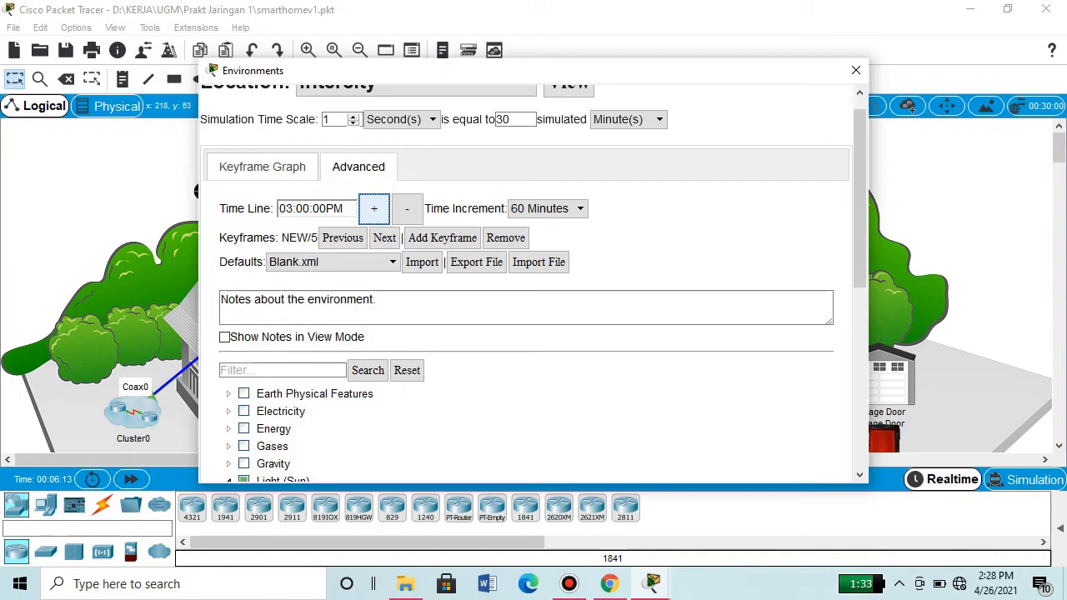
pyautogui.scroll(-1, 374, 209)
pyautogui.scroll(-3, 525, 283)
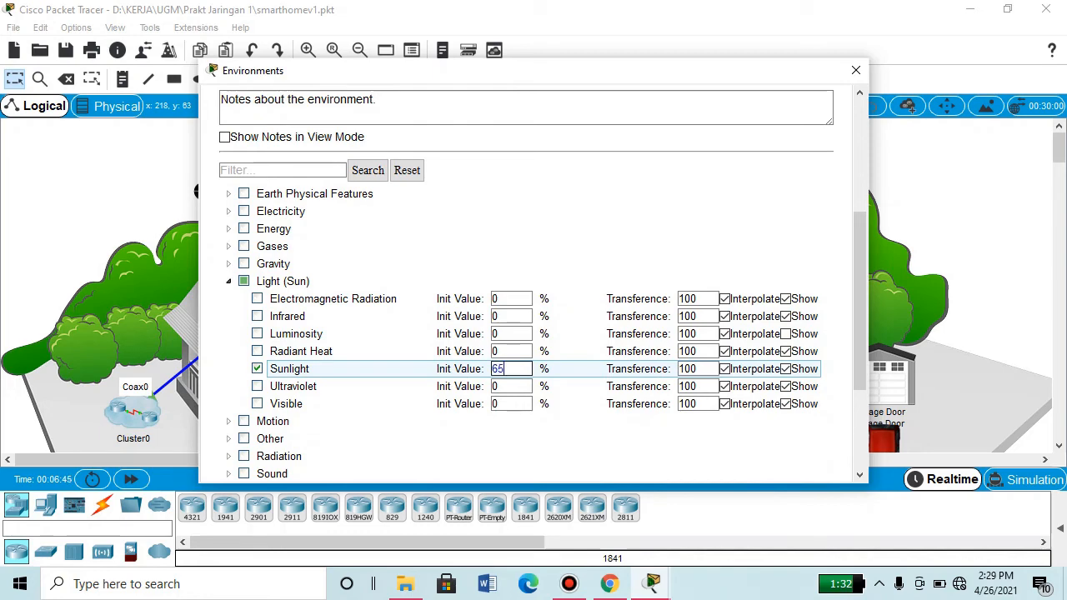
pyautogui.scroll(3, 525, 284)
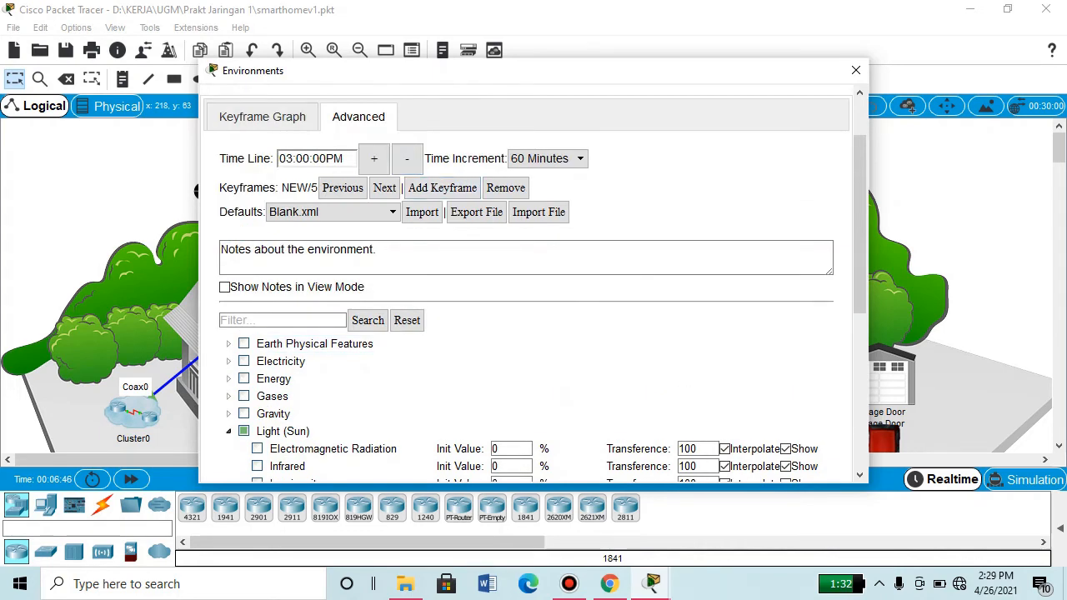
# Examine the Sunlight curve on the keyframe graph, including its 12:00 point, its final 00:00 point and the legend
pyautogui.click(262, 117)
pyautogui.scroll(-5, 525, 284)
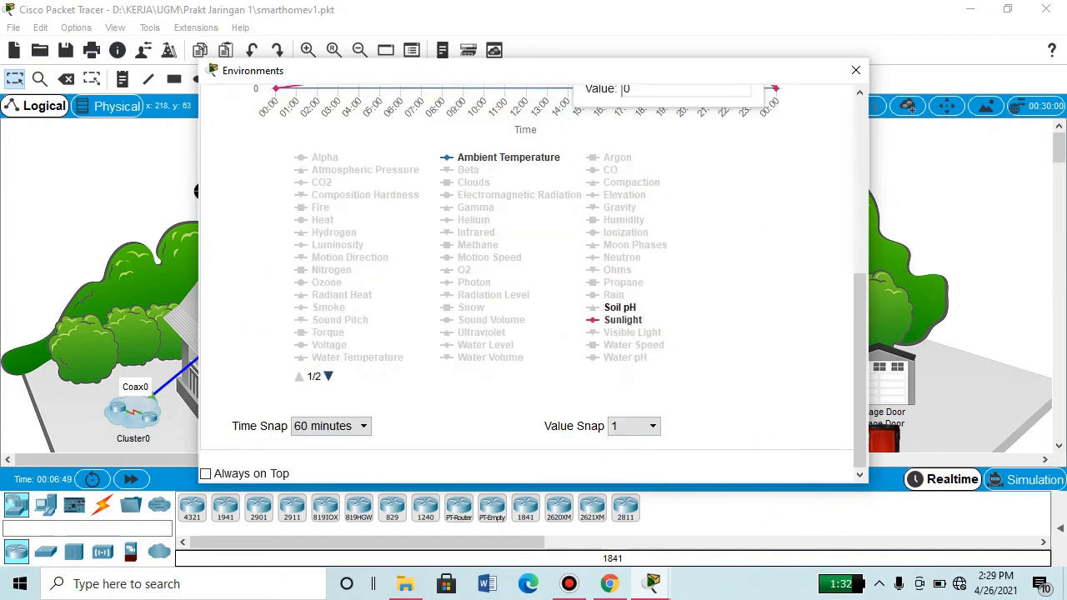
pyautogui.scroll(4, 534, 283)
pyautogui.scroll(2, 533, 283)
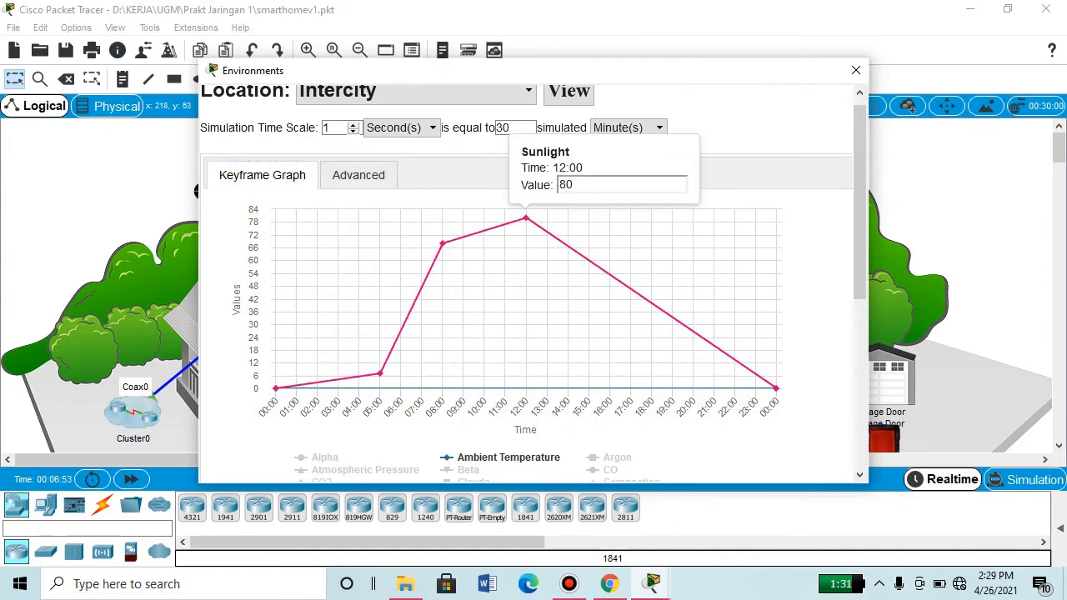
pyautogui.click(359, 175)
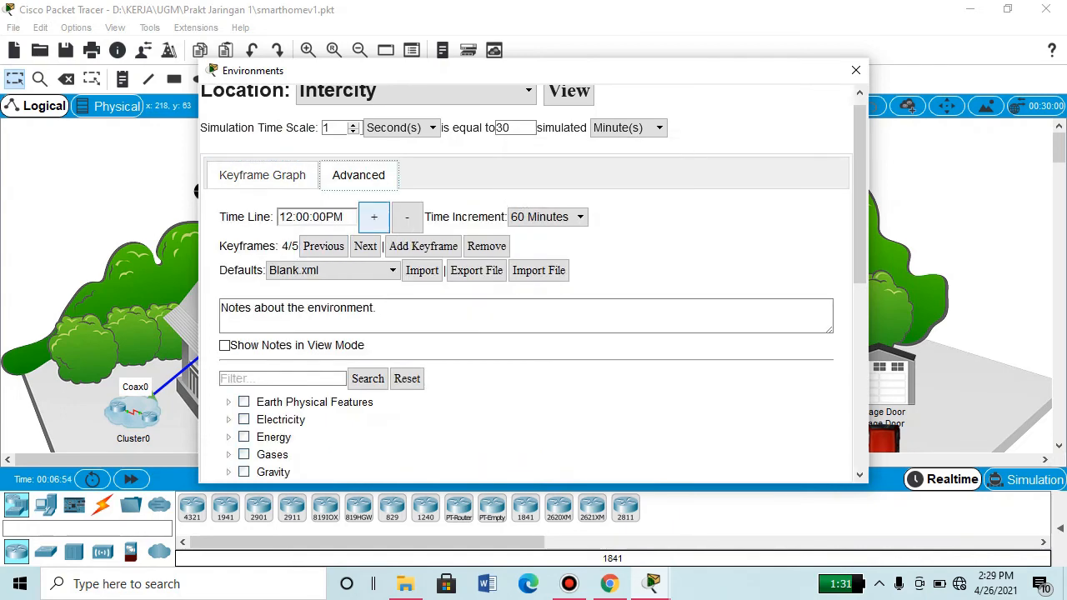
pyautogui.click(262, 175)
pyautogui.scroll(-5, 534, 284)
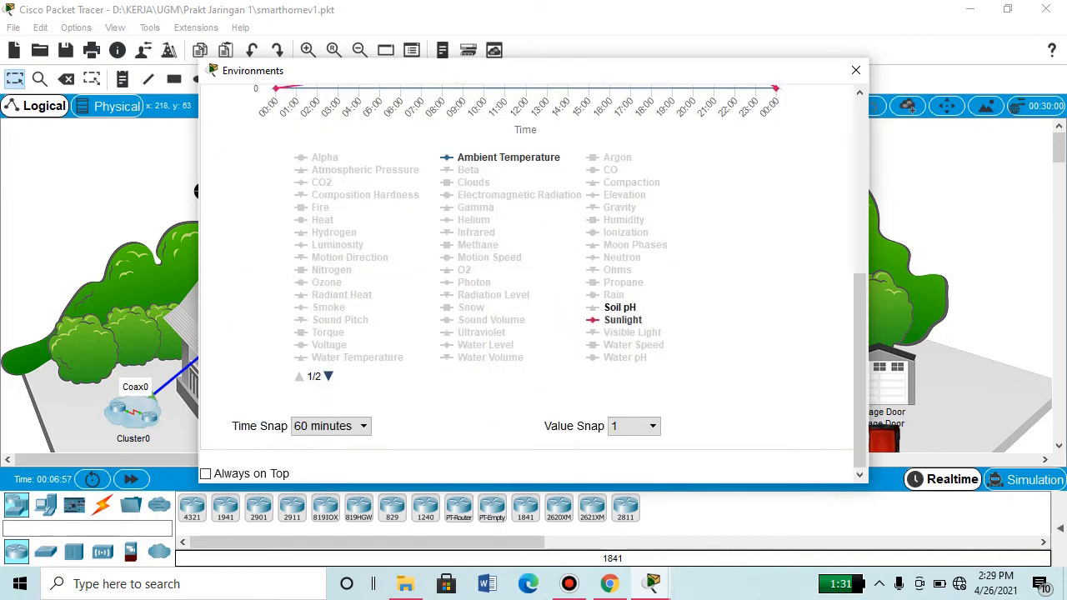
pyautogui.scroll(5, 533, 284)
pyautogui.click(775, 288)
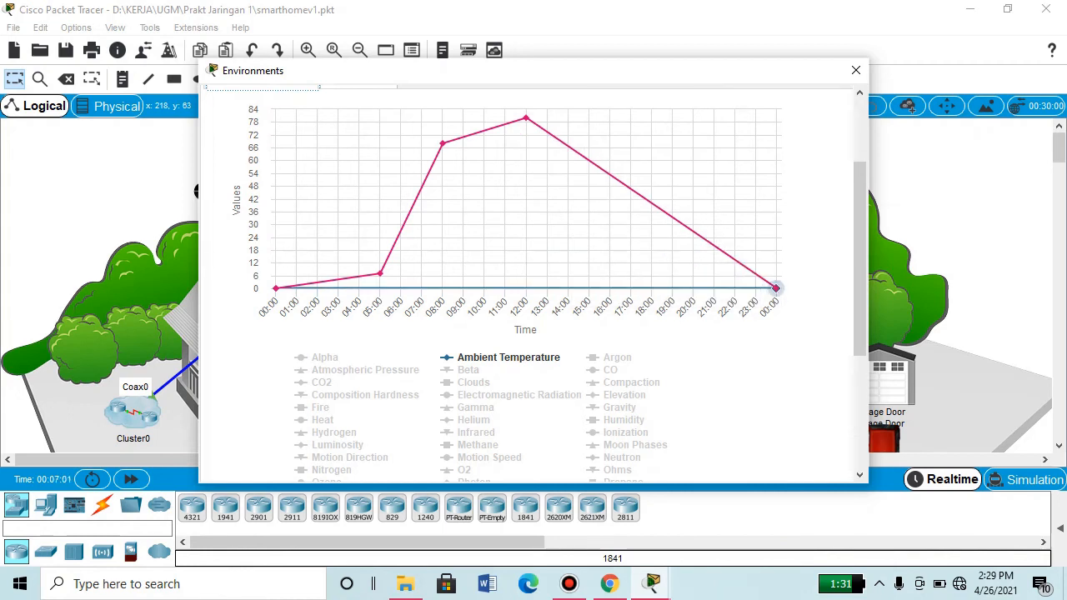
pyautogui.click(525, 118)
pyautogui.click(776, 287)
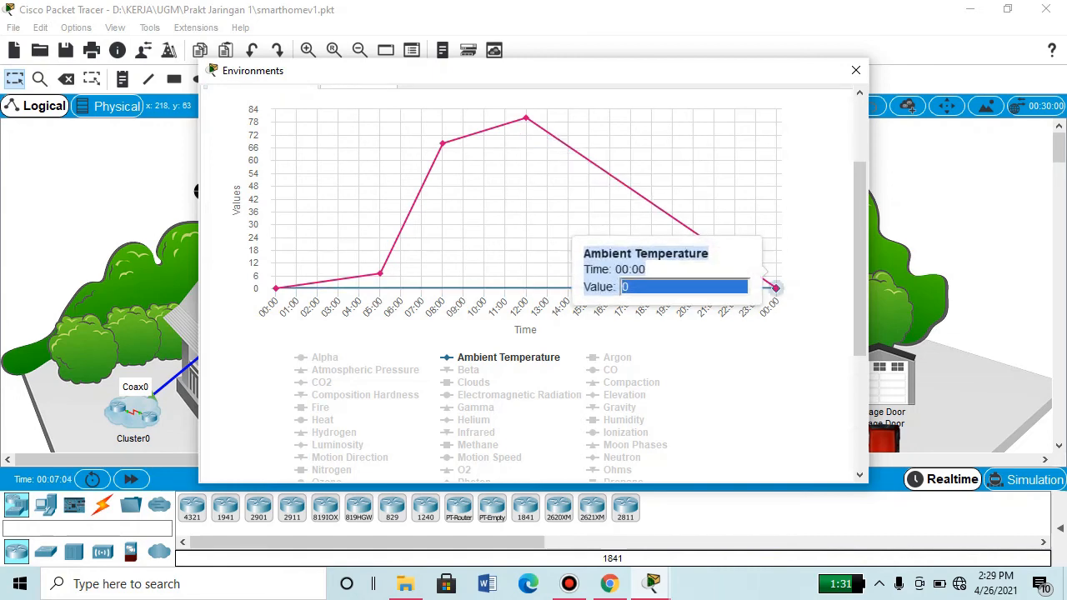
# Add a Sunlight point at 18:00 on the keyframe graph and lower its value to 4
pyautogui.click(651, 202)
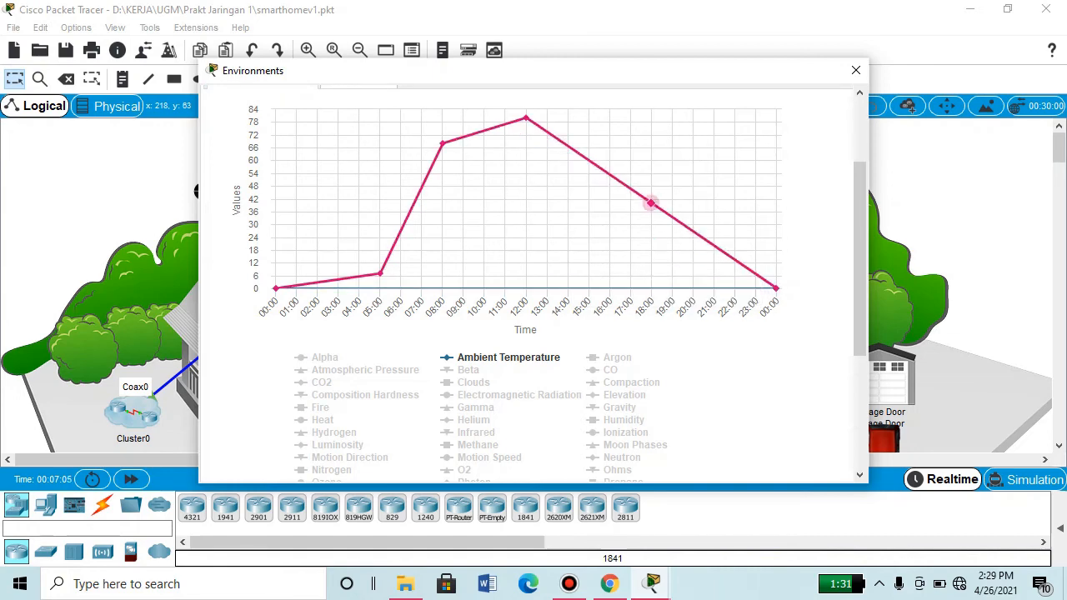
pyautogui.write('25')
pyautogui.press('Return')
pyautogui.moveTo(650, 234); pyautogui.dragTo(650, 280)
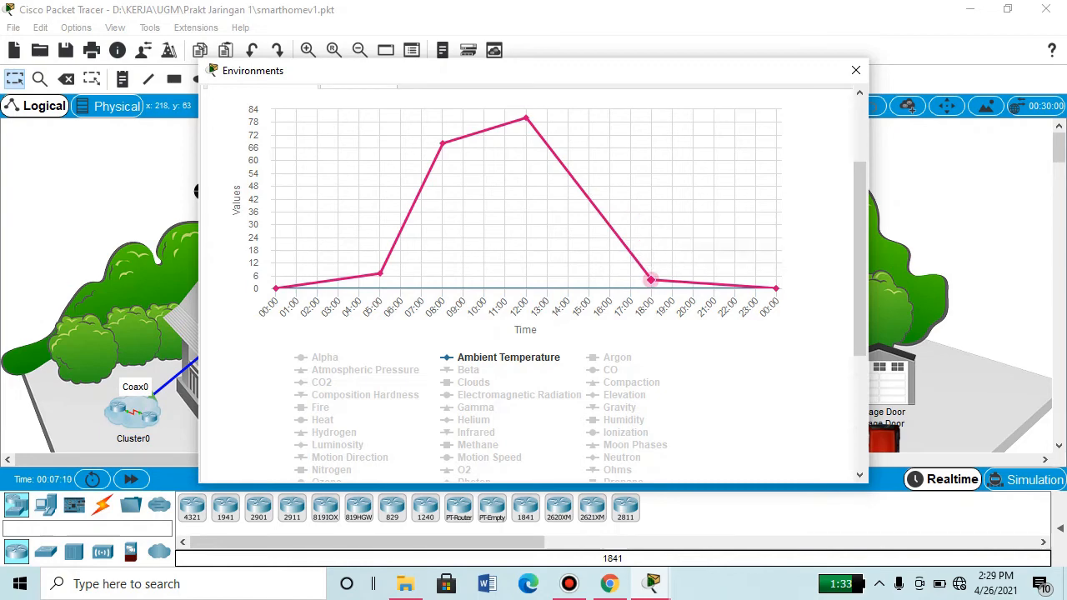
pyautogui.click(526, 119)
pyautogui.click(650, 280)
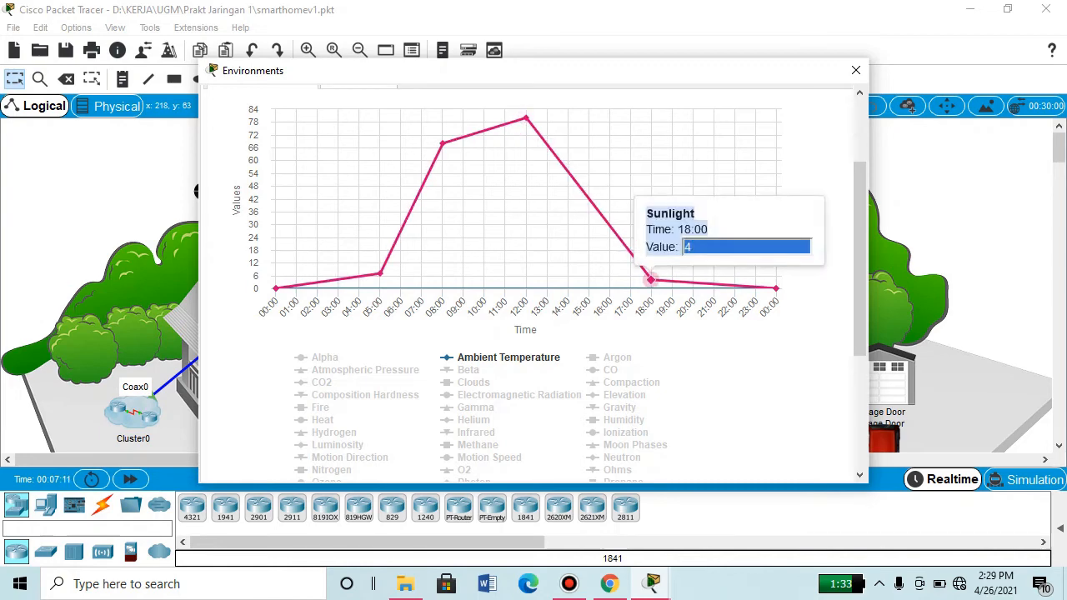
# Add Sunlight points at 15:00 with value 64 and at 17:00 with a value of about 40
pyautogui.click(589, 203)
pyautogui.moveTo(588, 203); pyautogui.dragTo(588, 152)
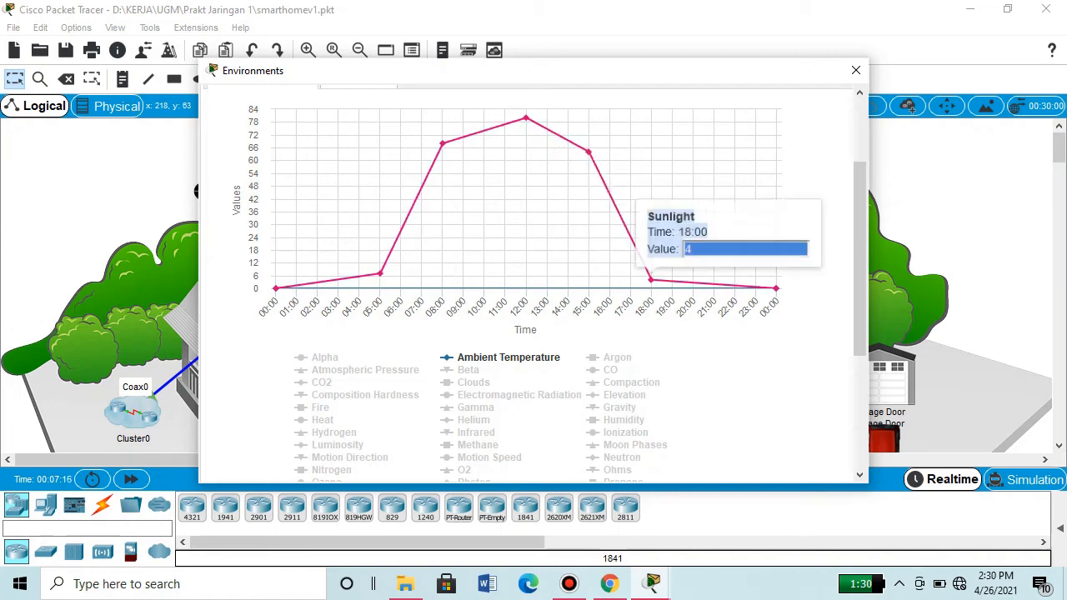
pyautogui.click(631, 215)
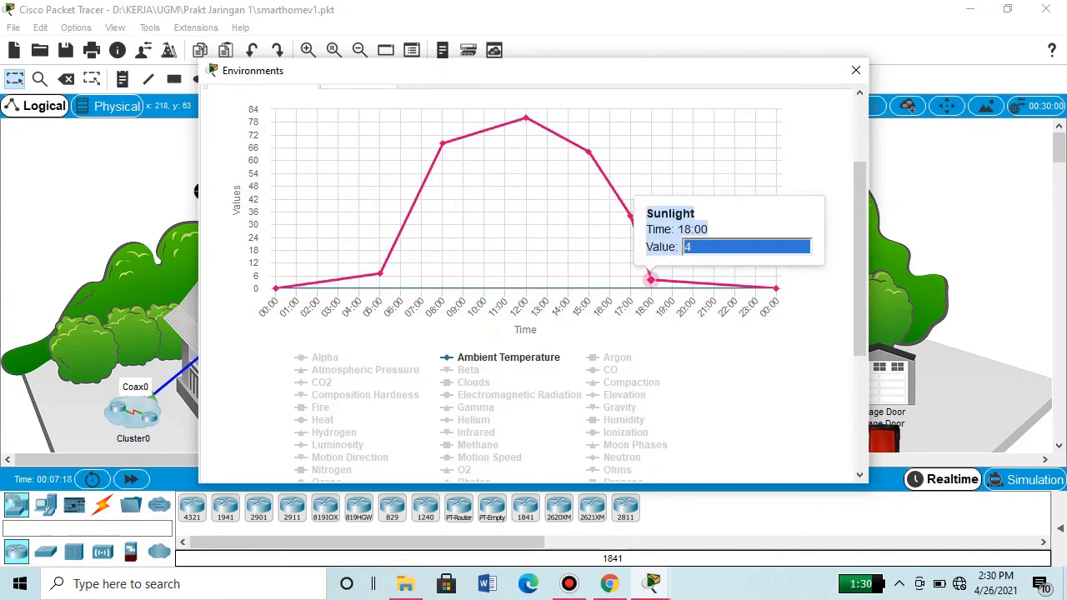
pyautogui.moveTo(631, 214)
pyautogui.mouseDown()
pyautogui.moveTo(643, 205)
pyautogui.moveTo(627, 241)
pyautogui.moveTo(639, 222)
pyautogui.moveTo(632, 230)
pyautogui.moveTo(638, 202)
pyautogui.moveTo(629, 203)
pyautogui.mouseUp()
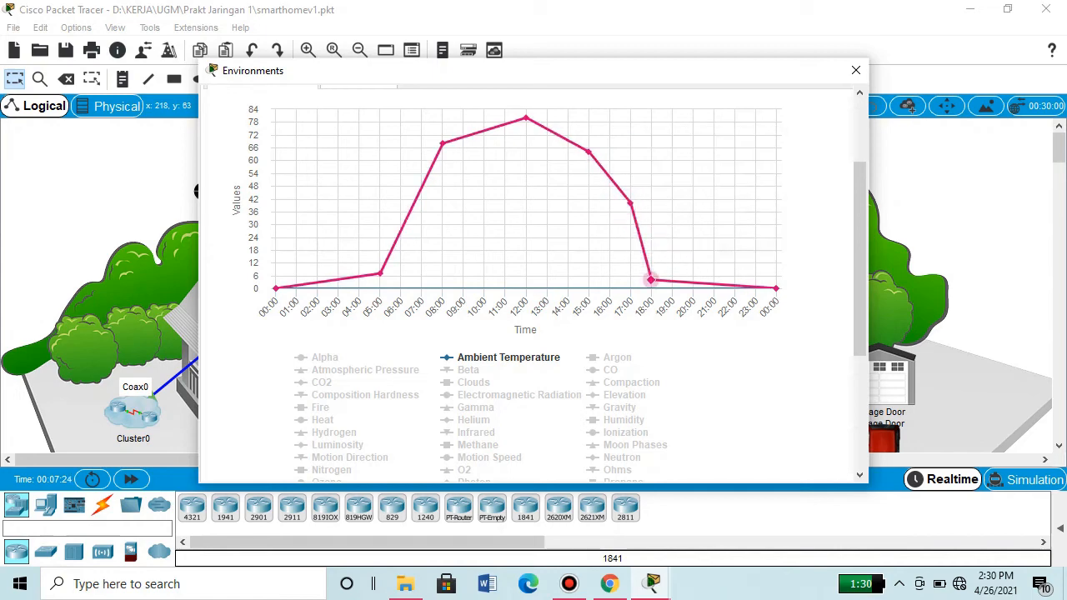
# Examine the Sunlight curve's keyframe points and the advanced Light (Sun) values for the 12:00:00PM keyframe
pyautogui.click(651, 280)
pyautogui.moveTo(651, 280); pyautogui.dragTo(651, 280)
pyautogui.click(651, 280)
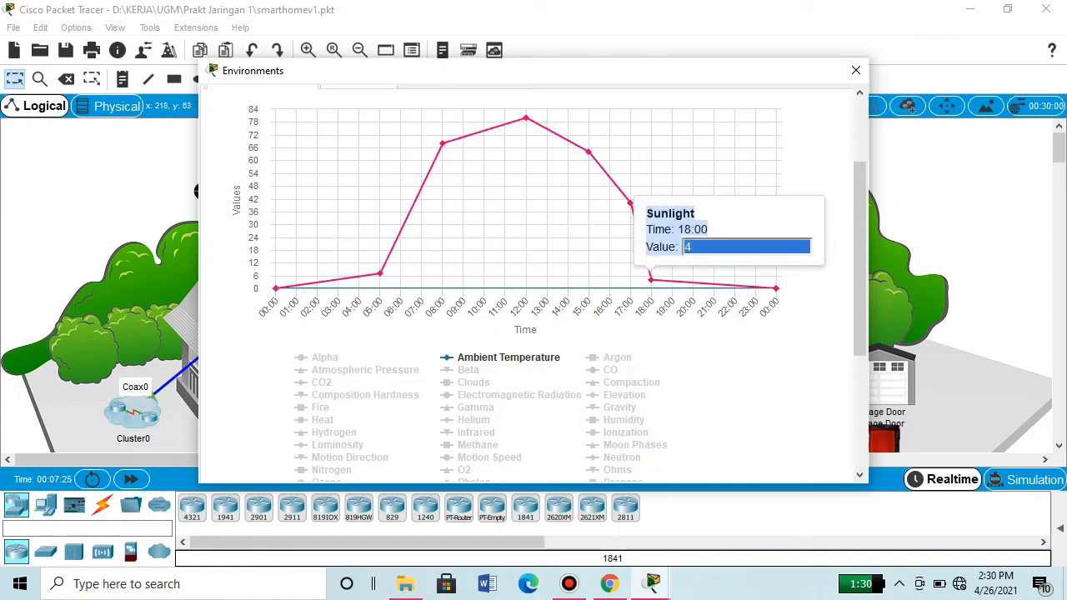
pyautogui.click(526, 118)
pyautogui.click(443, 143)
pyautogui.click(380, 274)
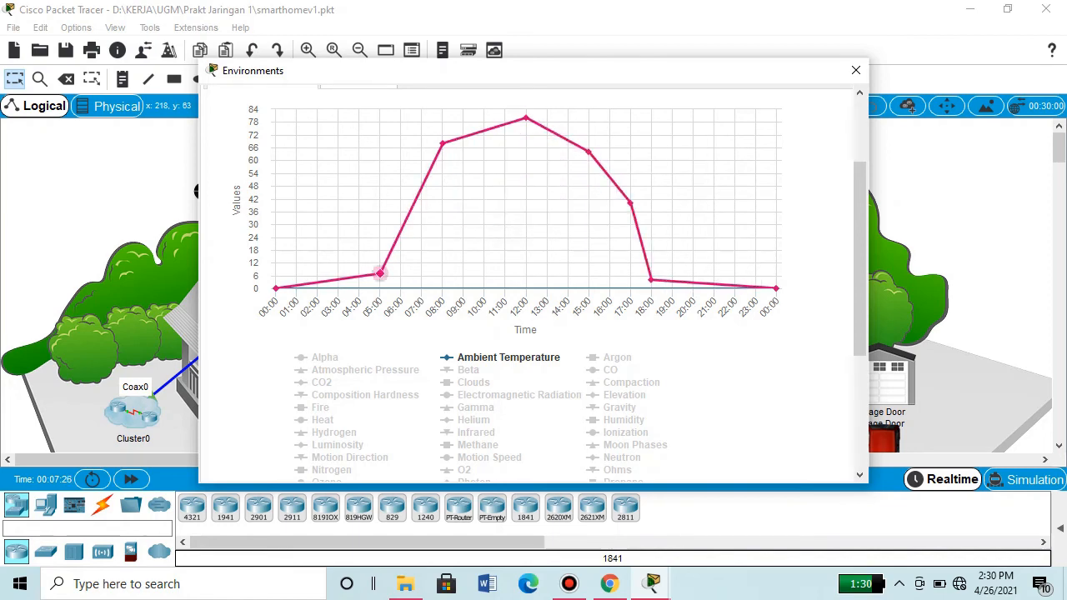
pyautogui.scroll(2, 380, 274)
pyautogui.click(359, 185)
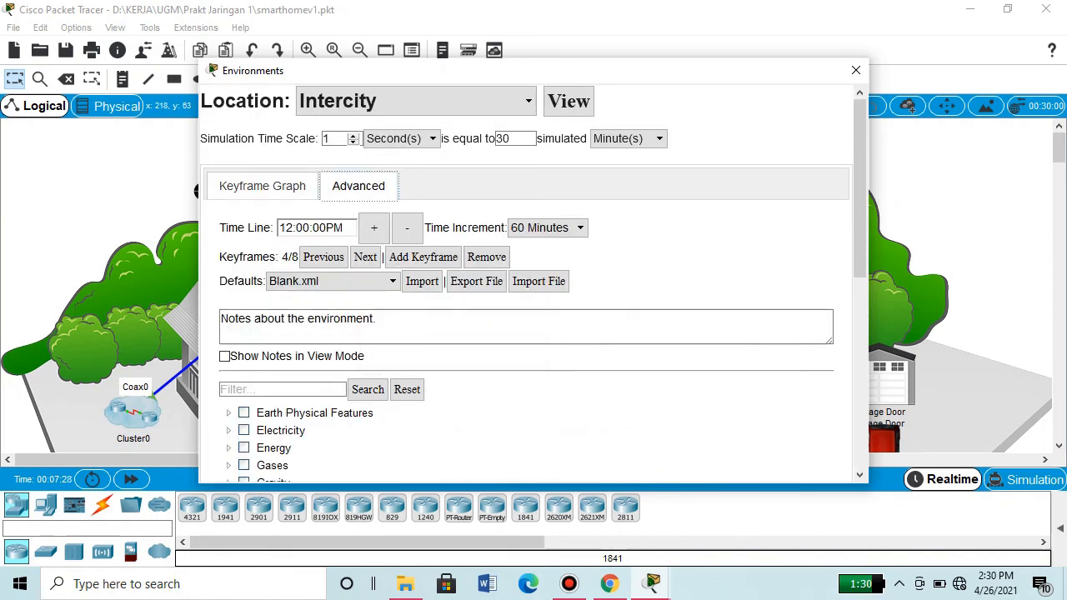
pyautogui.moveTo(559, 77); pyautogui.dragTo(646, 112)
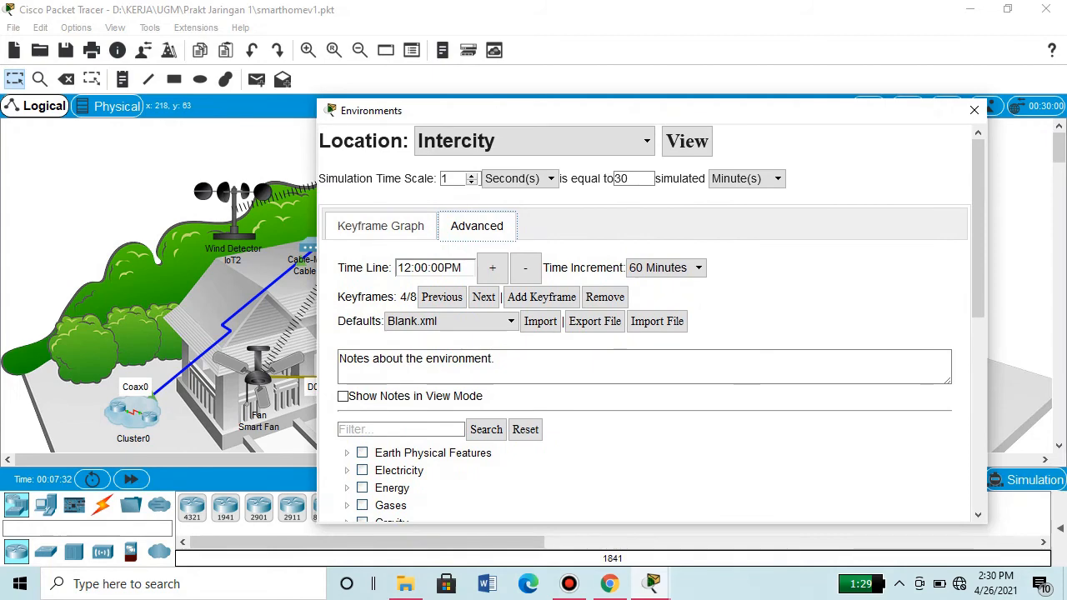
pyautogui.scroll(-3, 450, 325)
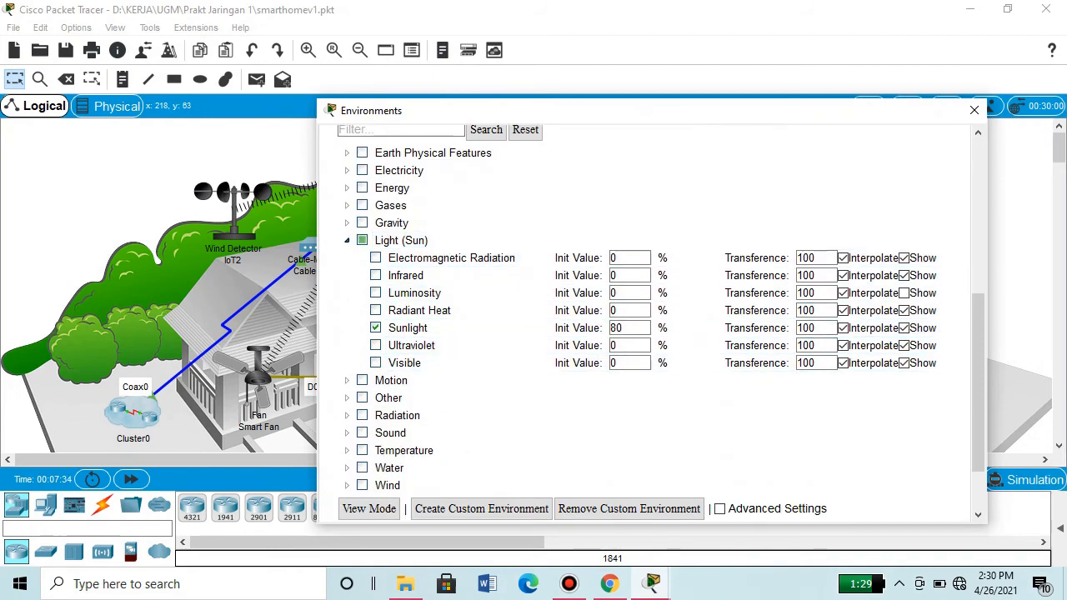
pyautogui.moveTo(978, 375); pyautogui.dragTo(978, 220)
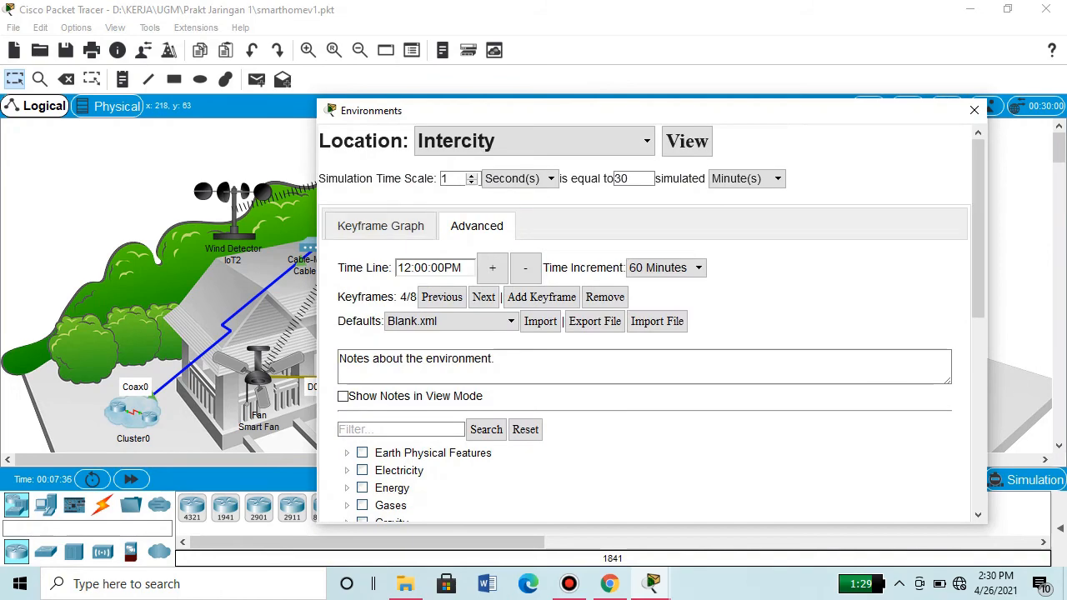
# Return to the keyframe graph and show the Wind Speed series from the second page of its legend
pyautogui.click(381, 225)
pyautogui.moveTo(626, 113); pyautogui.dragTo(656, 66)
pyautogui.scroll(-5, 672, 250)
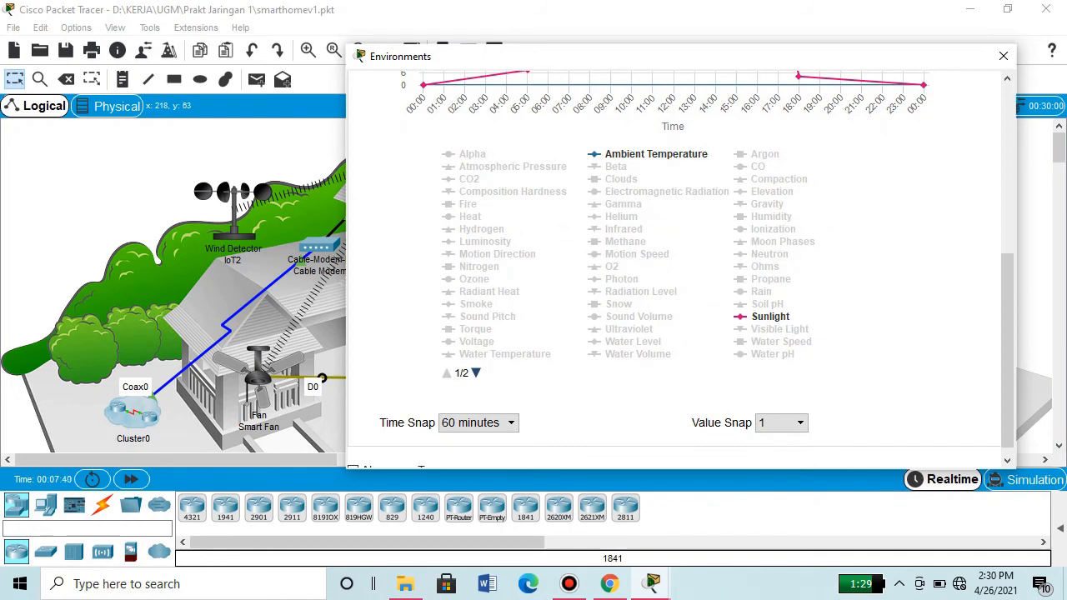
pyautogui.scroll(-1, 680, 269)
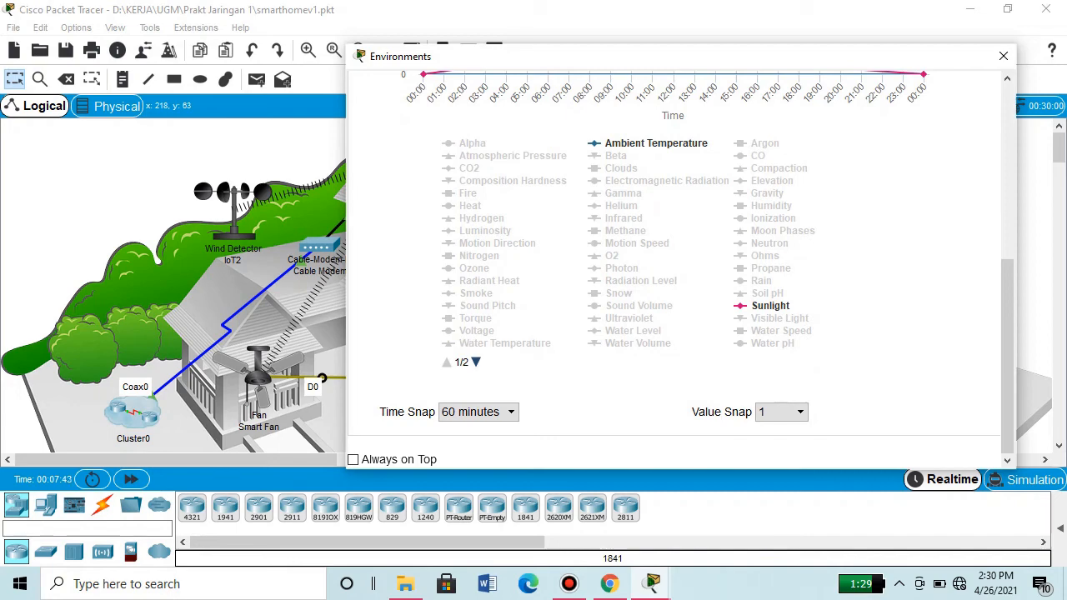
pyautogui.click(476, 362)
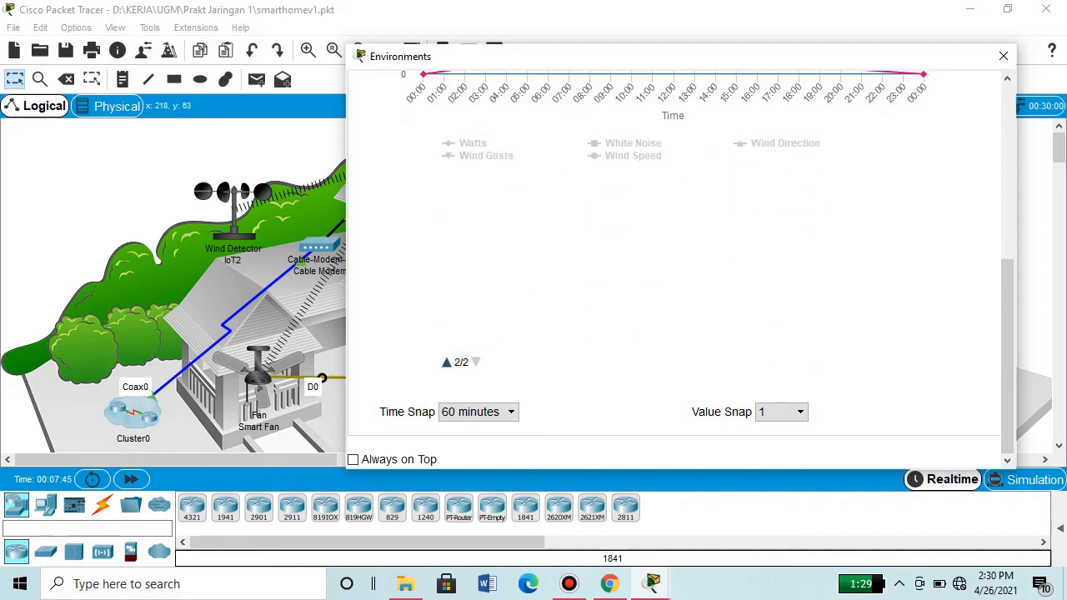
pyautogui.scroll(3, 633, 250)
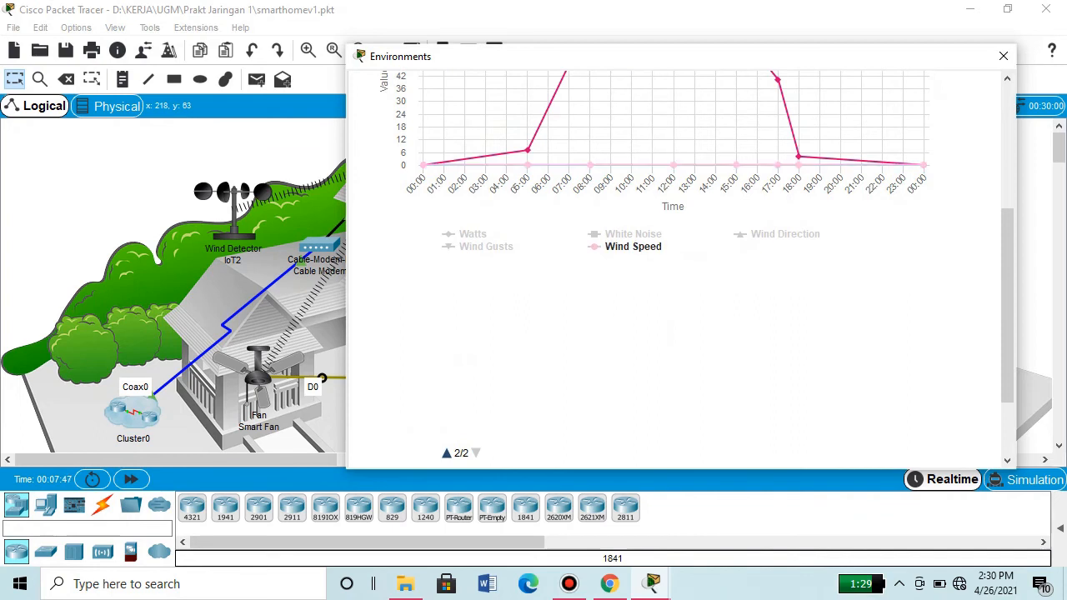
# Raise Wind Speed's 05:00 point to about 6, and bring the 00:00 points of Ambient Temperature and Sunlight to 7
pyautogui.scroll(5, 674, 250)
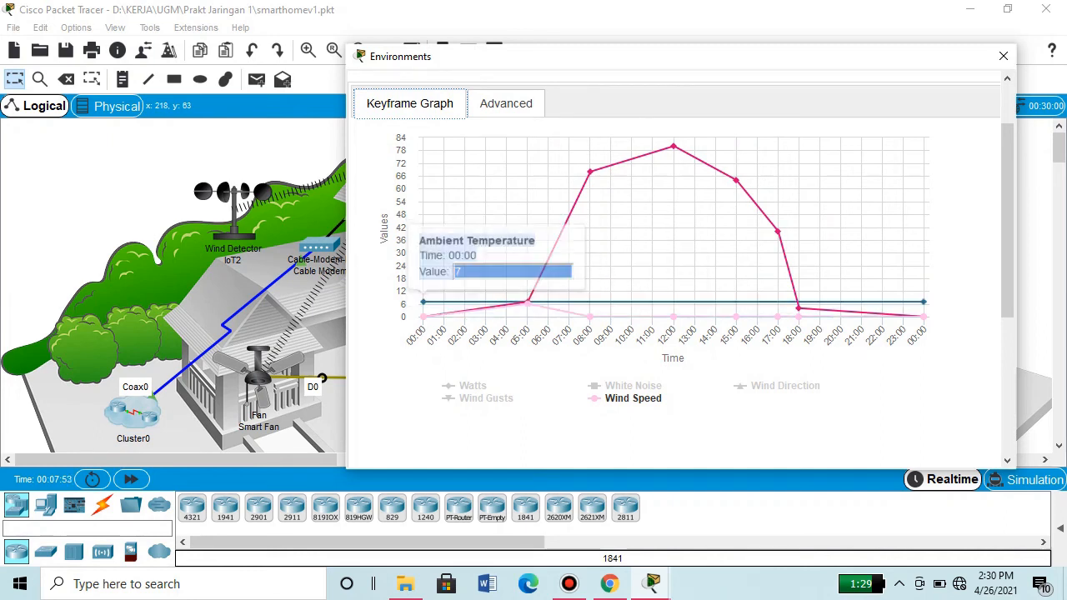
pyautogui.moveTo(422, 317); pyautogui.dragTo(423, 302)
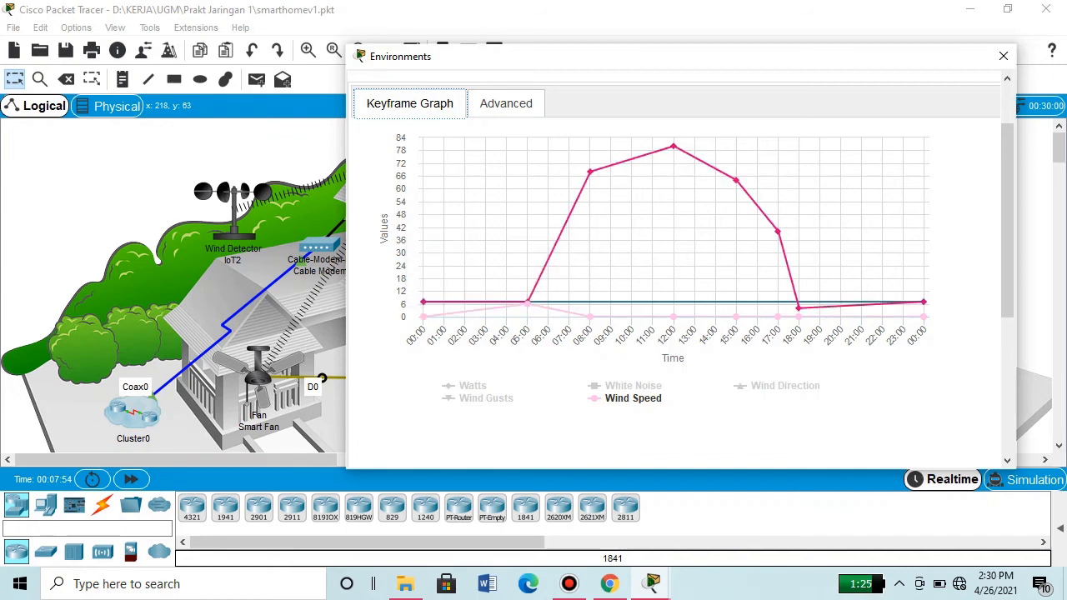
pyautogui.click(527, 301)
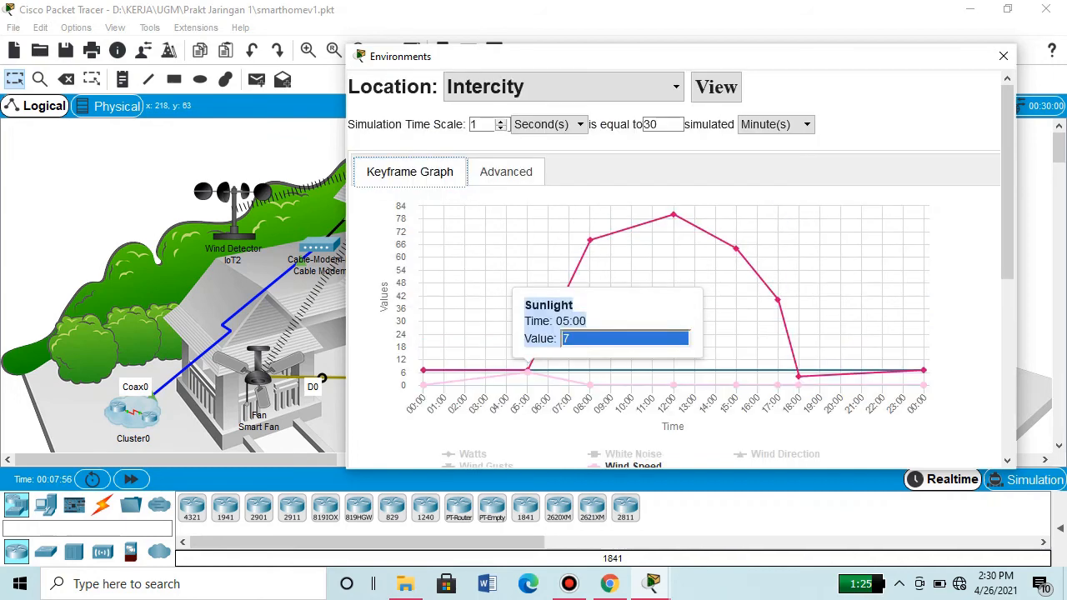
# Hide the Ambient Temperature series from the graph and raise Wind Speed's 00:00 point to about 6
pyautogui.click(922, 385)
pyautogui.scroll(-5, 680, 250)
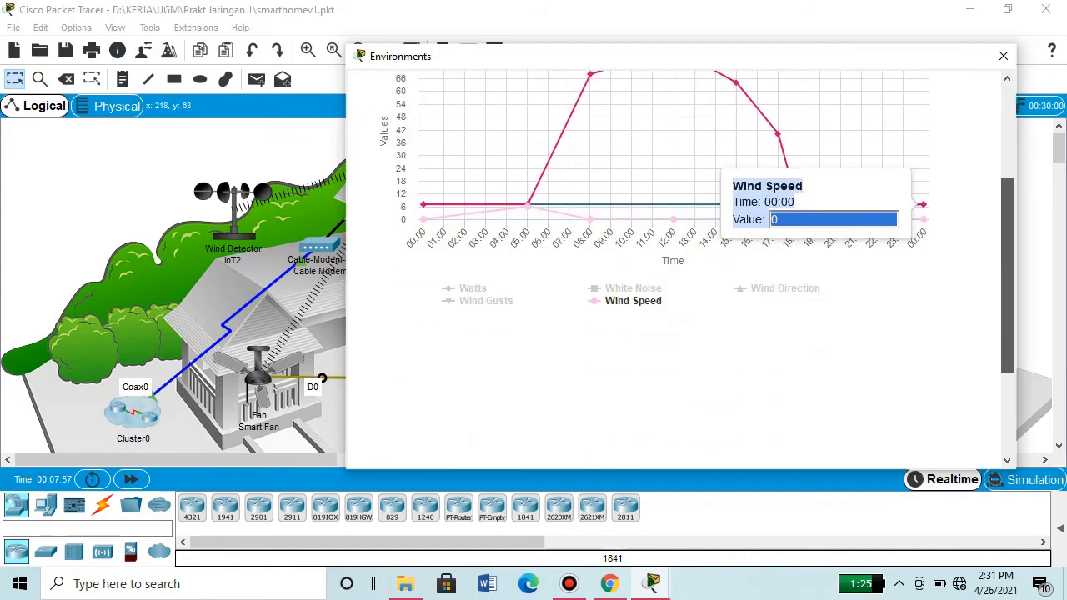
pyautogui.scroll(-2, 680, 258)
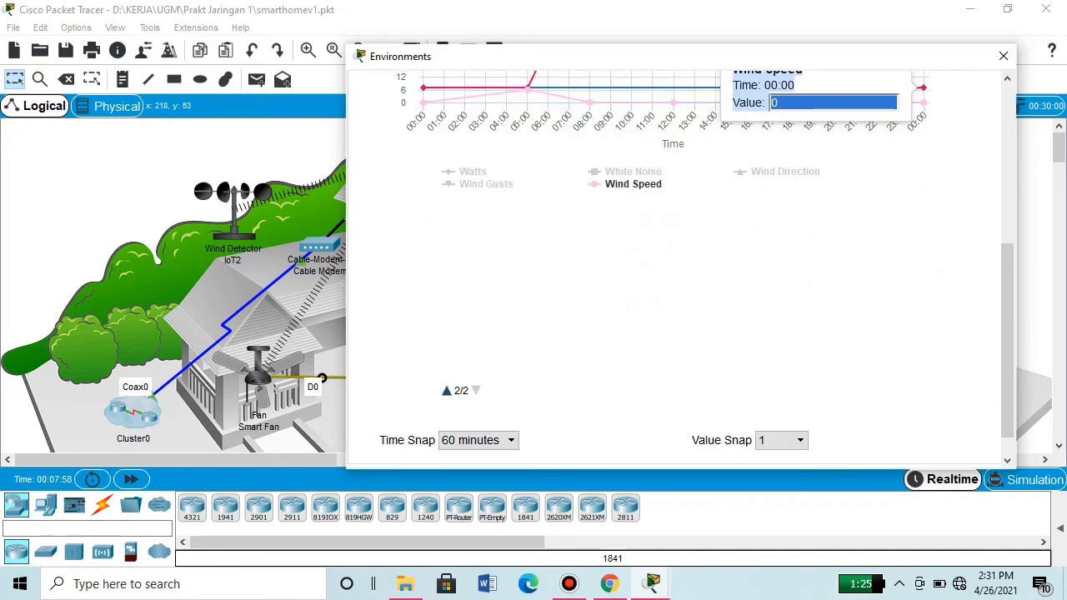
pyautogui.click(447, 390)
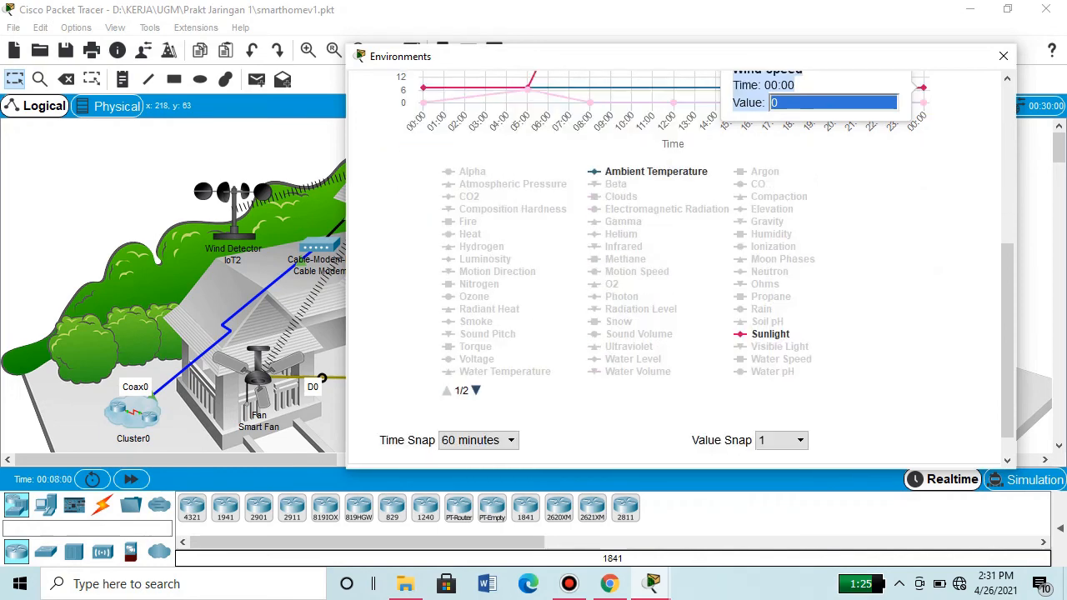
pyautogui.scroll(2, 680, 250)
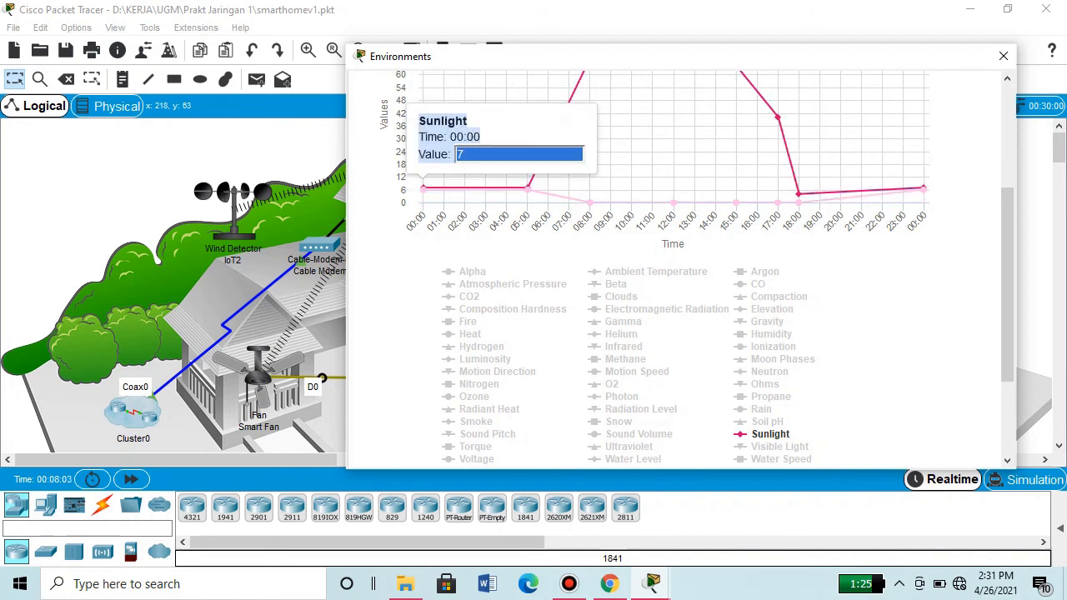
# Set Sunlight's 00:00 value to 12 and raise Wind Speed's 12:00 point to about 29
pyautogui.write('12')
pyautogui.press('Return')
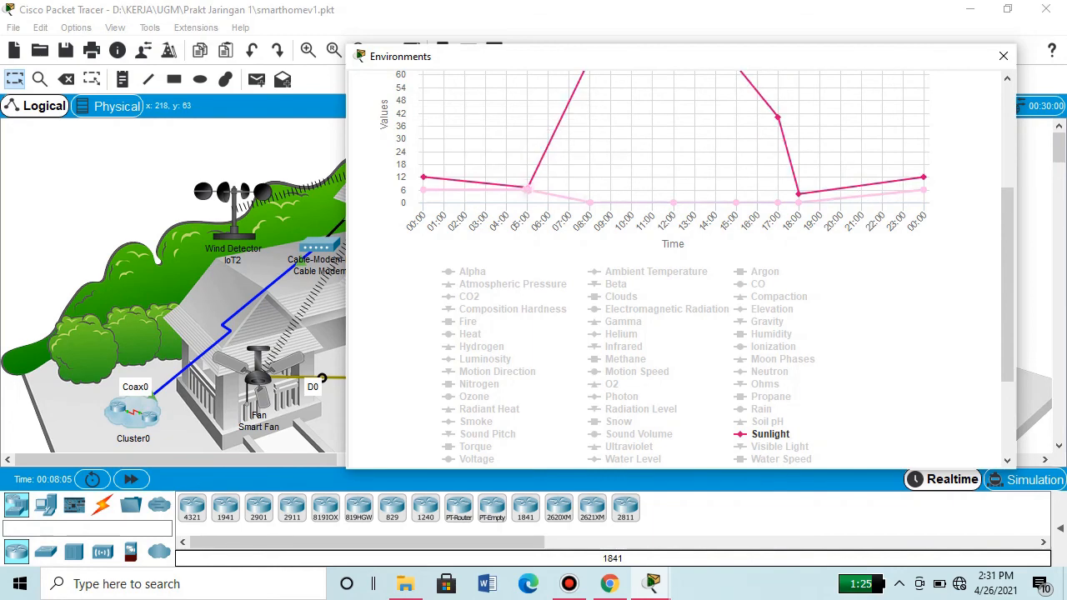
pyautogui.scroll(2, 674, 250)
pyautogui.write('10')
pyautogui.press('Return')
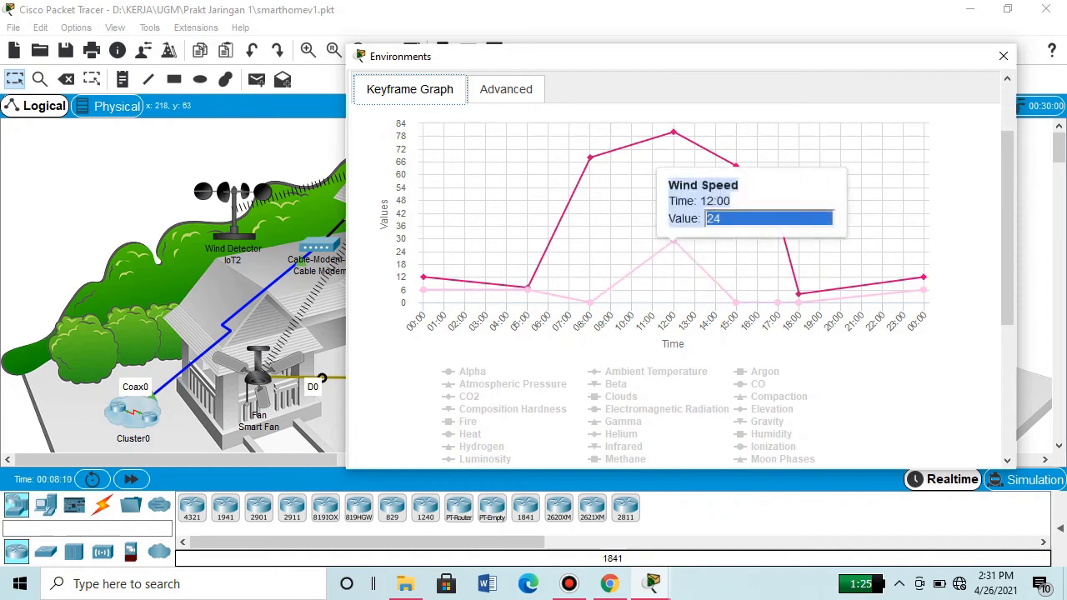
# Shape the Wind Speed curve to about 33 at 08:00, 34 at 12:00, 12 at 15:00, 13 at 17:00, 11 at 18:00 and 42 at 00:00
pyautogui.moveTo(590, 302)
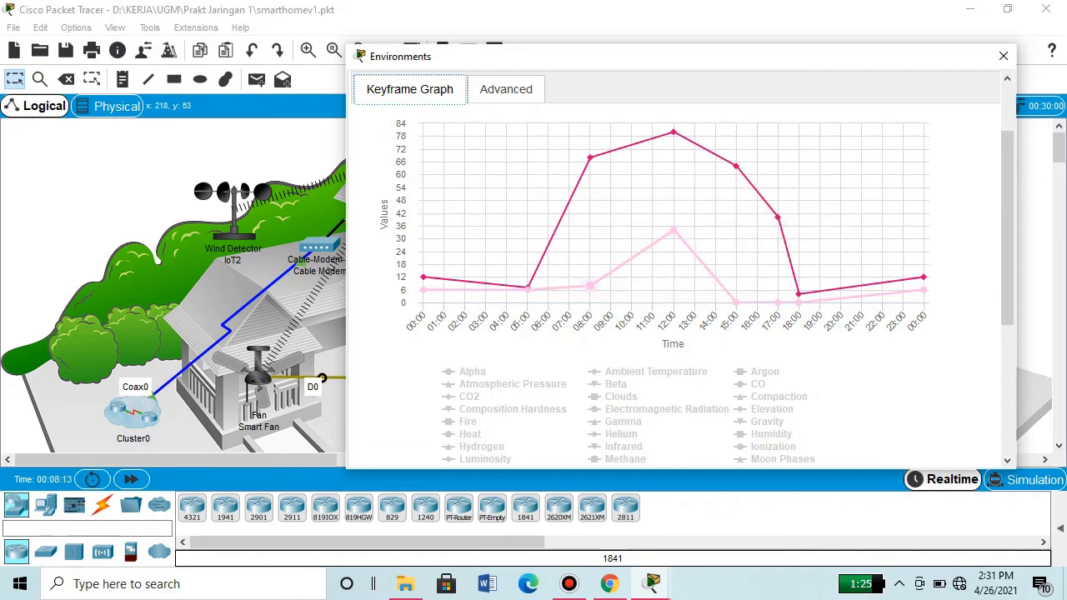
pyautogui.moveTo(590, 286); pyautogui.dragTo(590, 245)
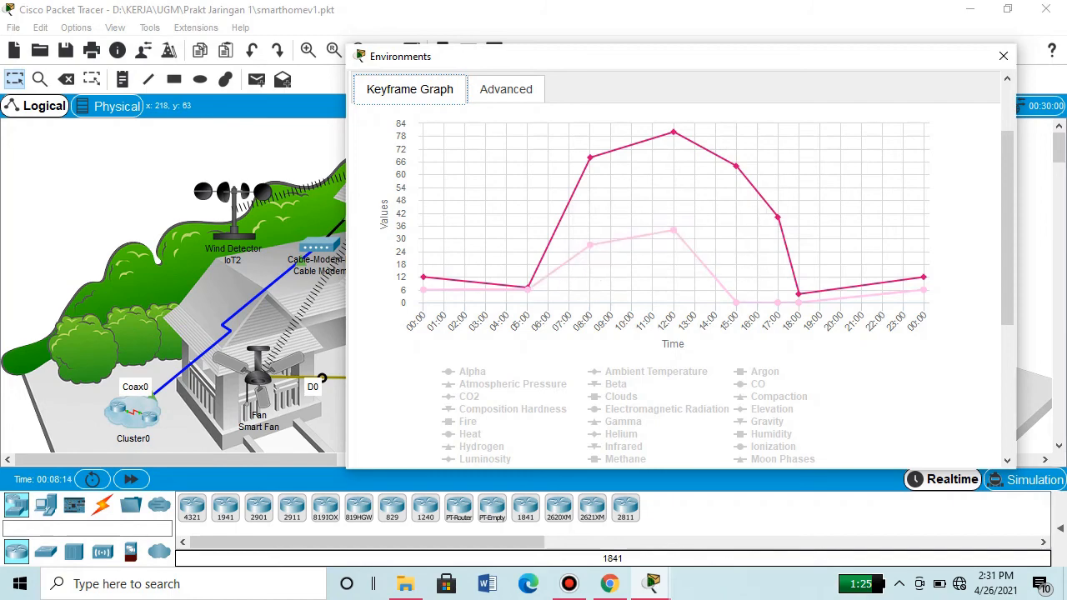
pyautogui.moveTo(590, 159)
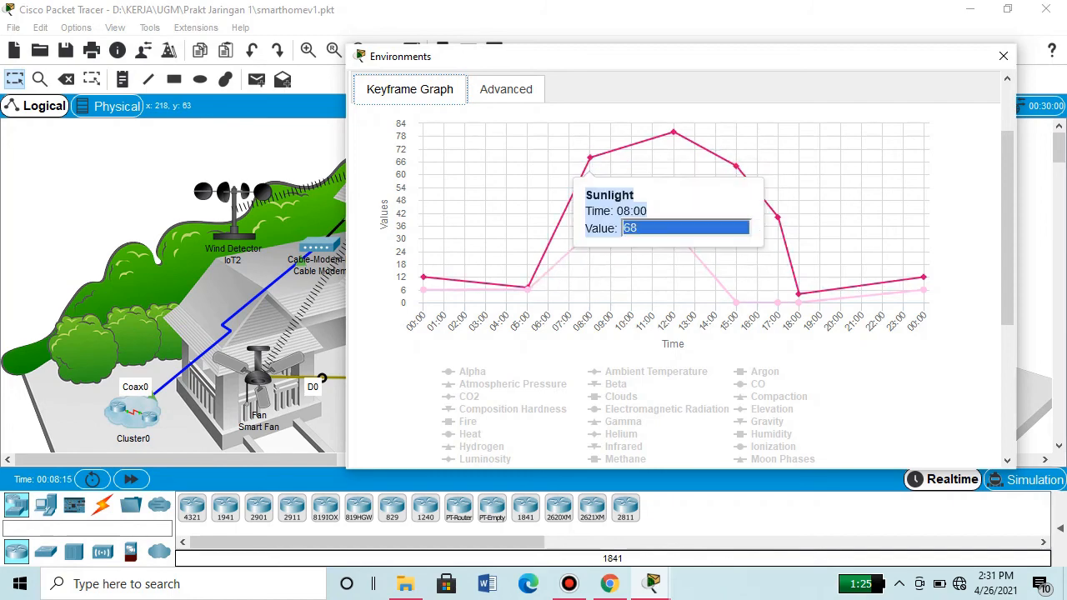
pyautogui.moveTo(736, 303); pyautogui.dragTo(777, 275)
pyautogui.moveTo(778, 303)
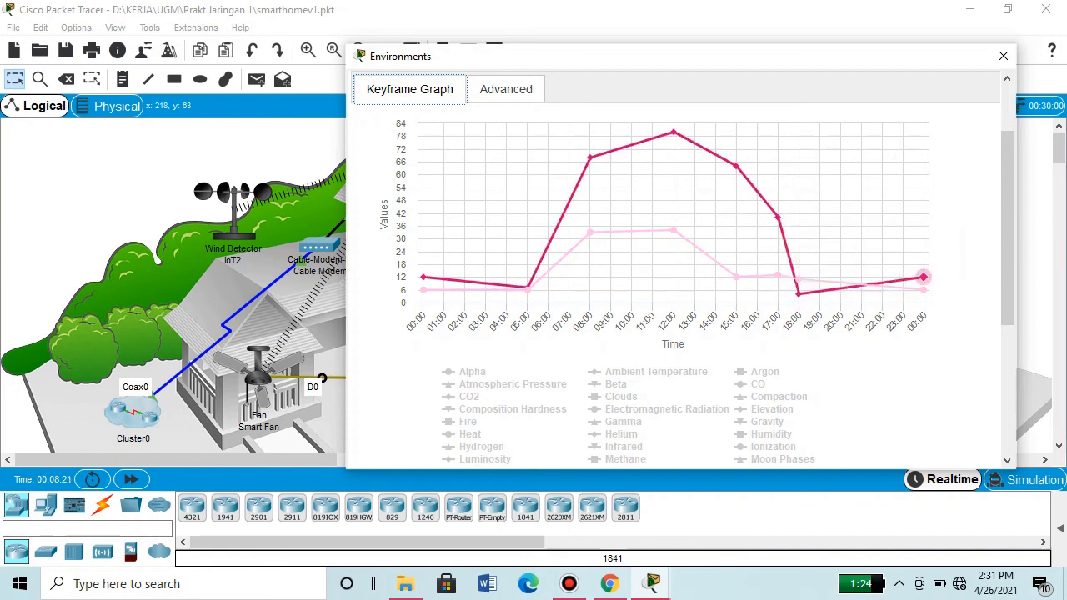
pyautogui.moveTo(923, 290)
pyautogui.moveTo(923, 289); pyautogui.dragTo(923, 214)
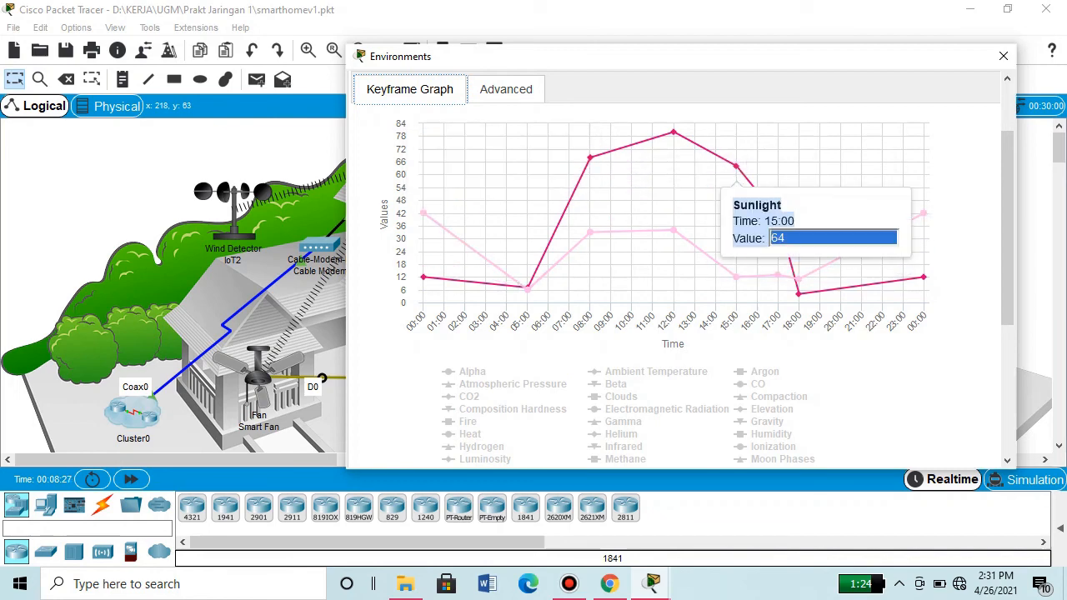
# Switch the environment location from Intercity to Home City
pyautogui.moveTo(510, 56); pyautogui.dragTo(416, 141)
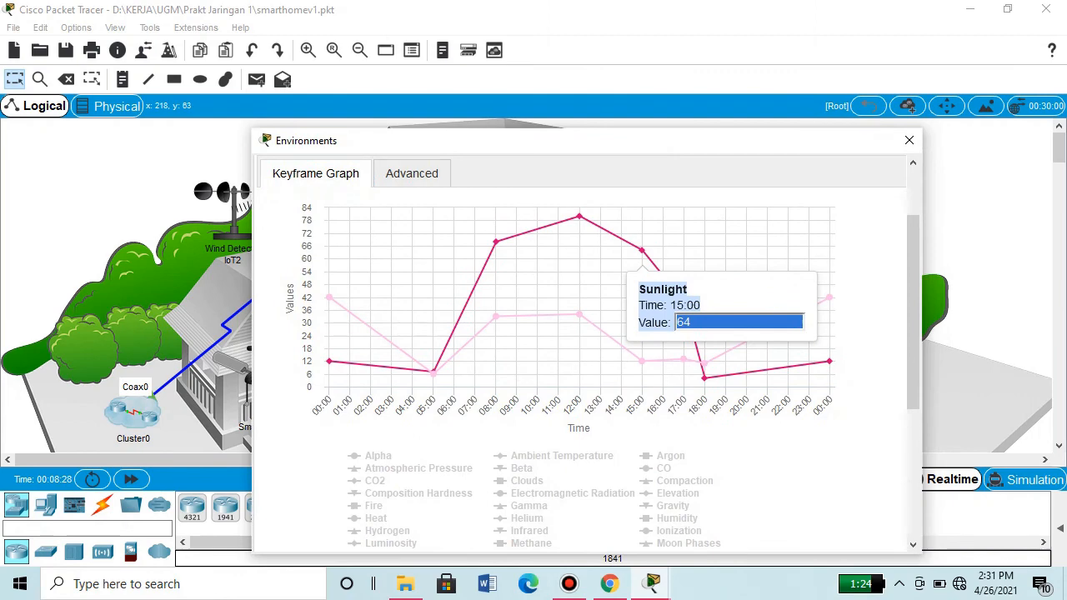
pyautogui.click(412, 173)
pyautogui.moveTo(913, 281); pyautogui.dragTo(915, 267)
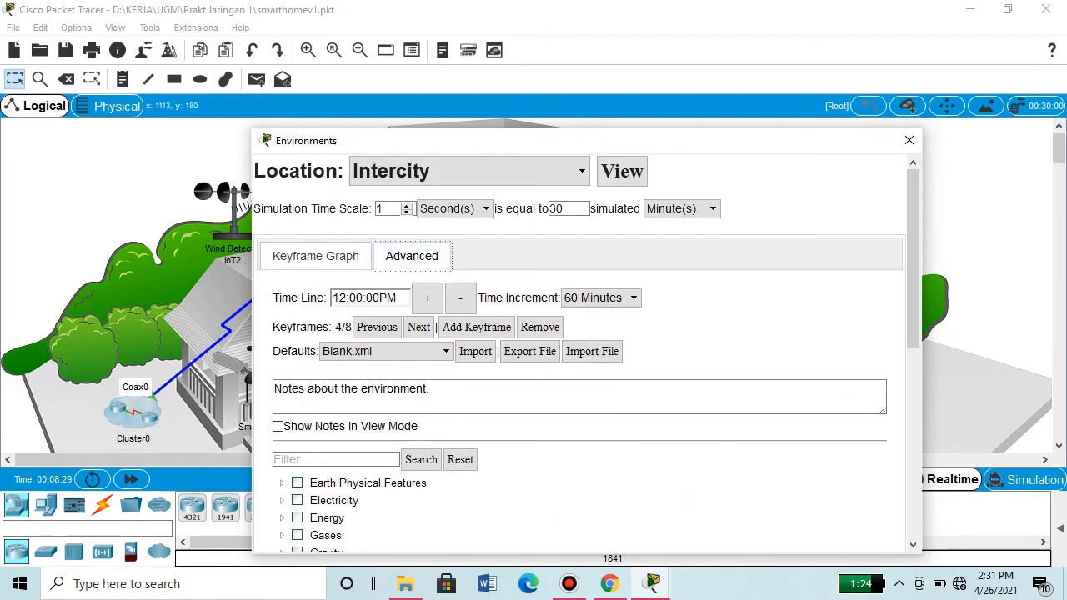
pyautogui.moveTo(596, 135); pyautogui.dragTo(590, 257)
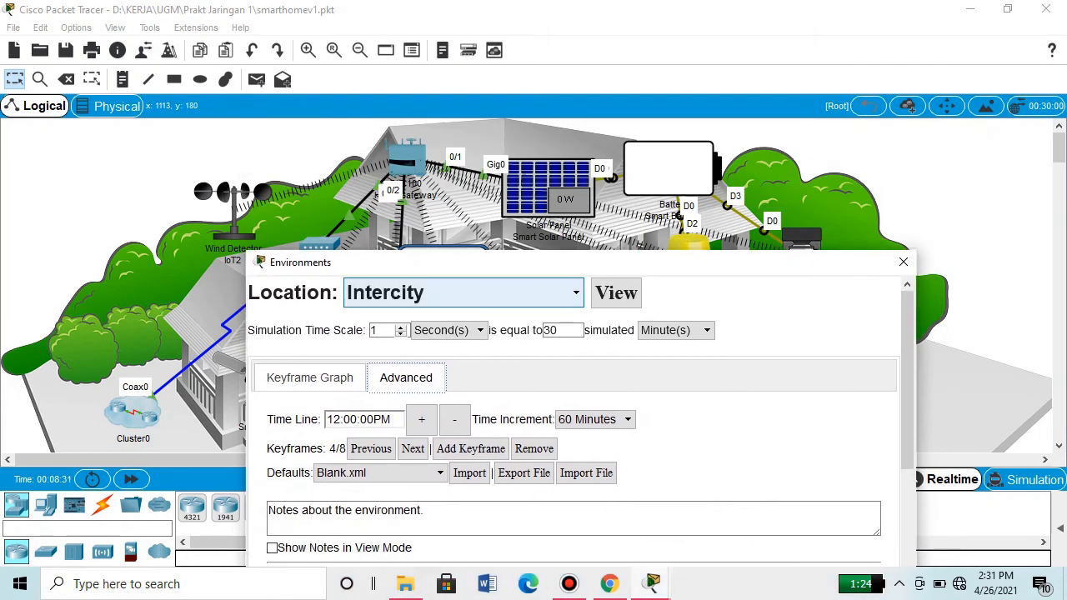
pyautogui.click(547, 293)
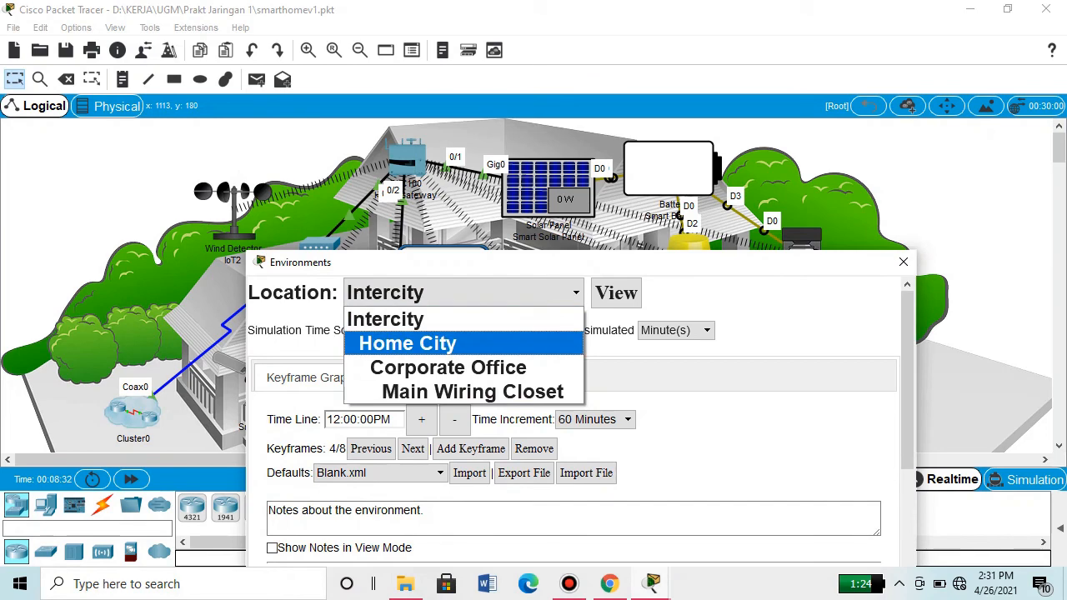
pyautogui.click(407, 343)
pyautogui.moveTo(563, 266); pyautogui.dragTo(671, 161)
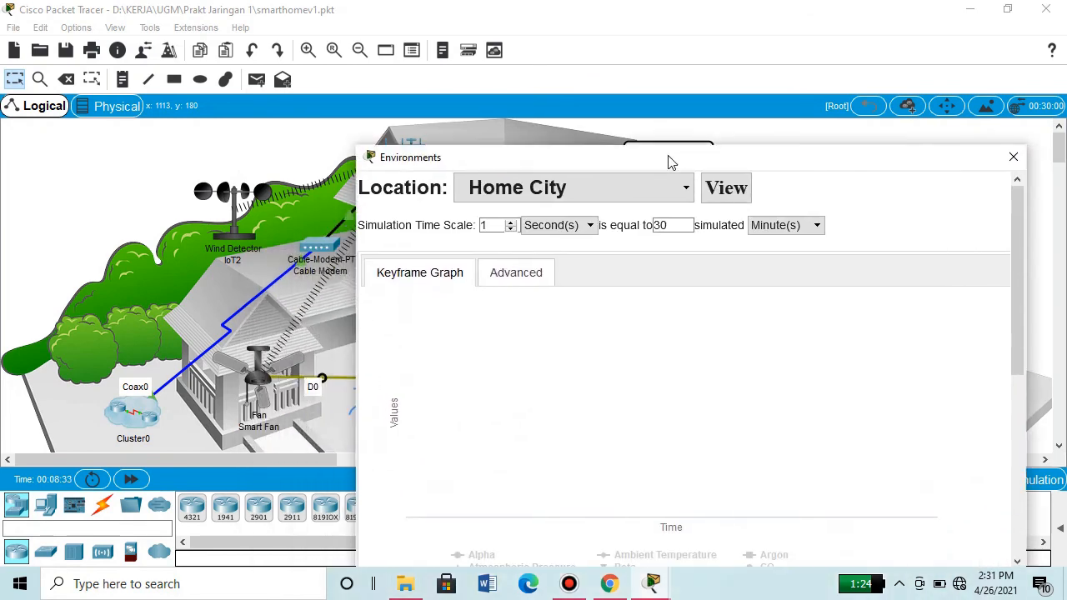
# Lower Home City's 06:00 Sunlight point to 67 and shift it slightly earlier, to 05:55
pyautogui.scroll(-5, 690, 369)
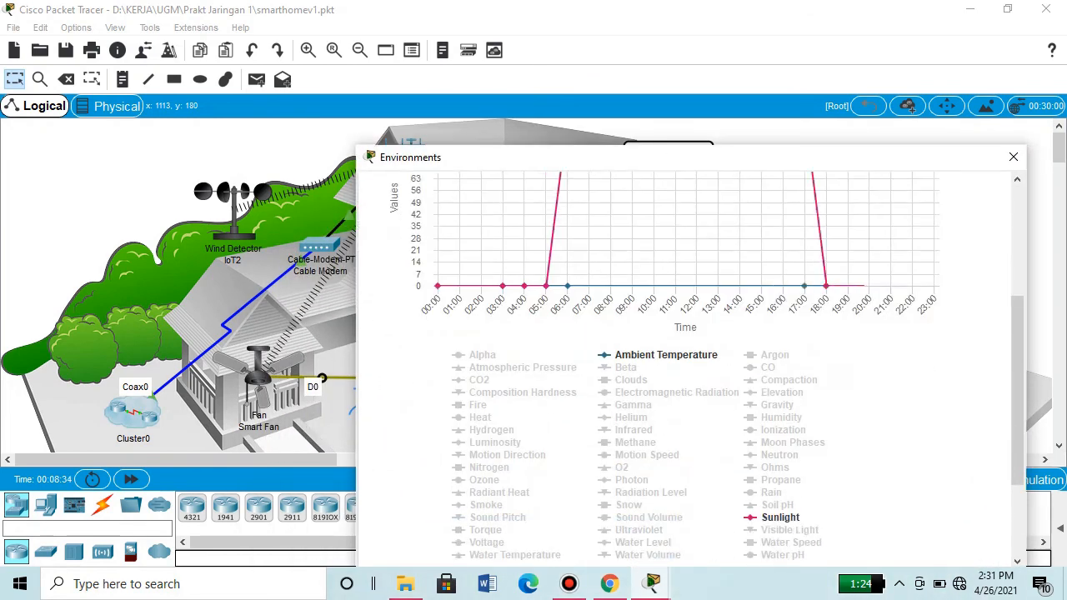
pyautogui.scroll(4, 690, 368)
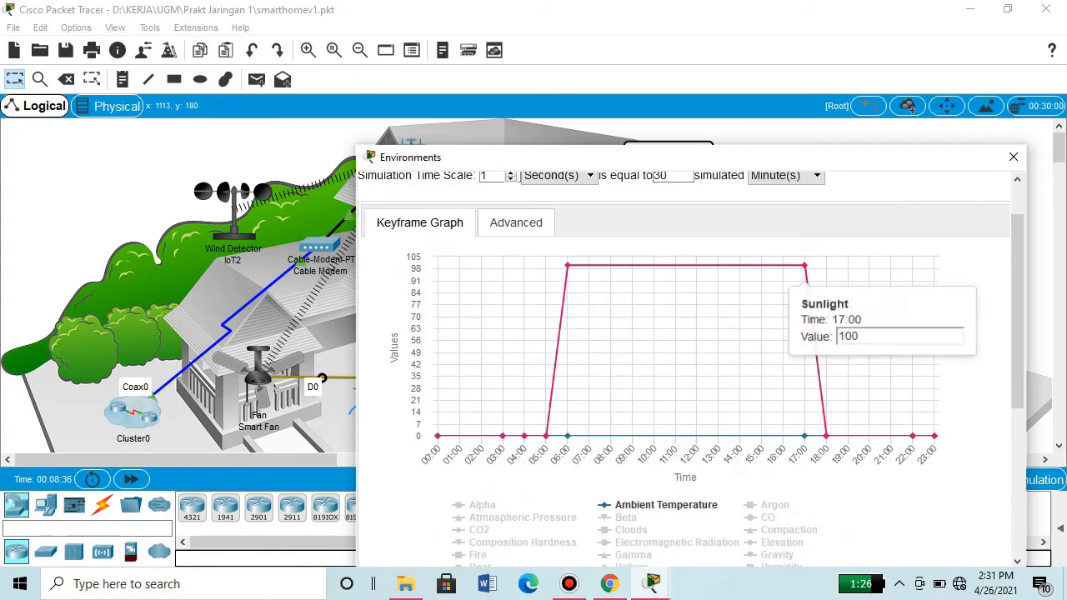
pyautogui.scroll(1, 802, 271)
pyautogui.click(601, 188)
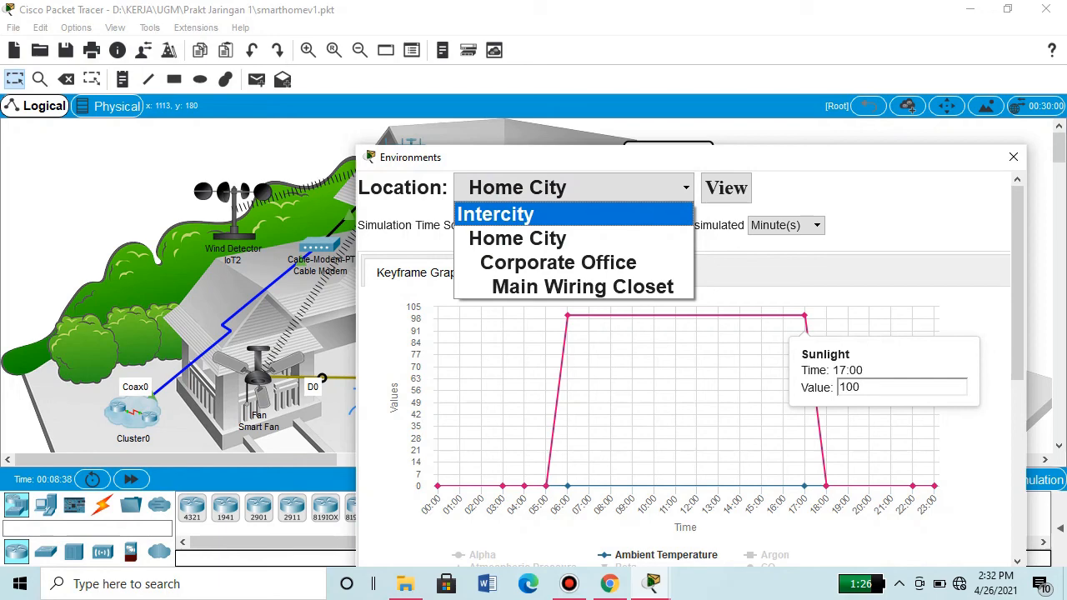
pyautogui.click(573, 239)
pyautogui.scroll(-3, 690, 369)
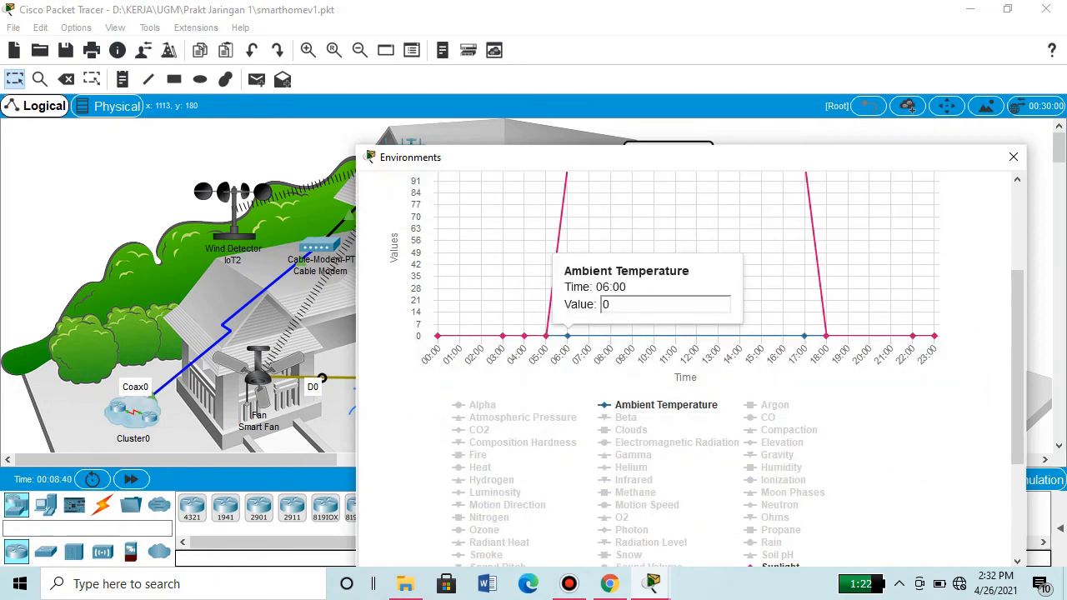
pyautogui.scroll(2, 570, 327)
pyautogui.moveTo(568, 266); pyautogui.dragTo(568, 323)
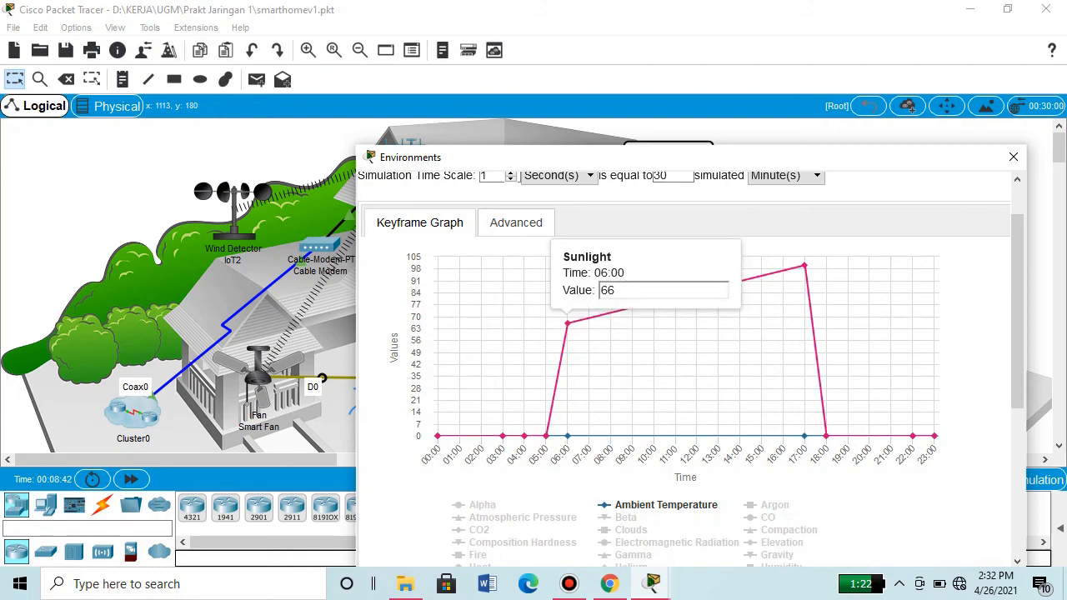
pyautogui.moveTo(664, 158); pyautogui.dragTo(479, 203)
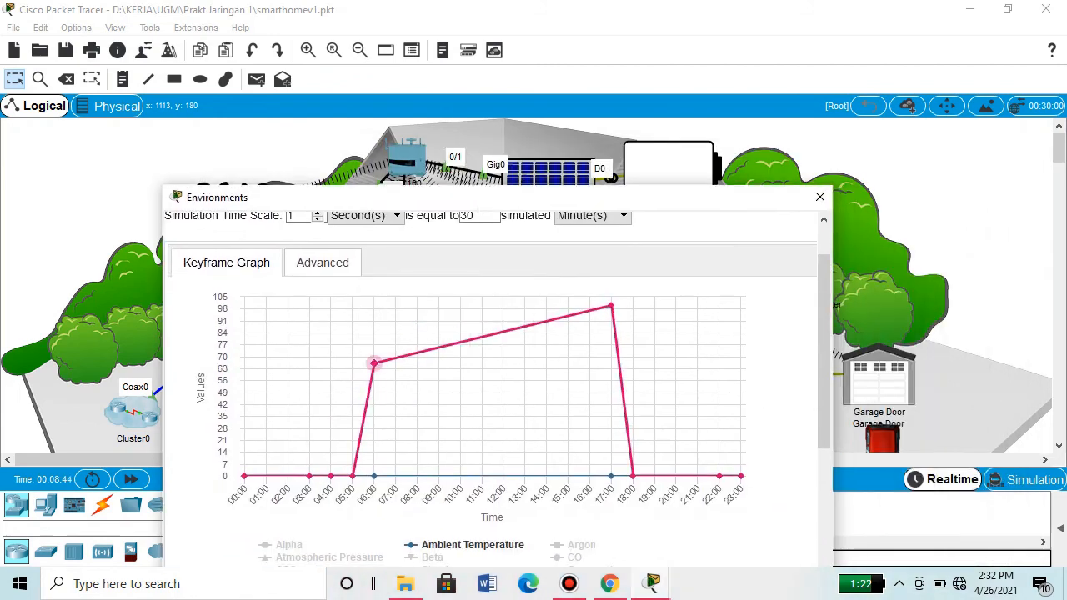
pyautogui.moveTo(374, 363); pyautogui.dragTo(372, 361)
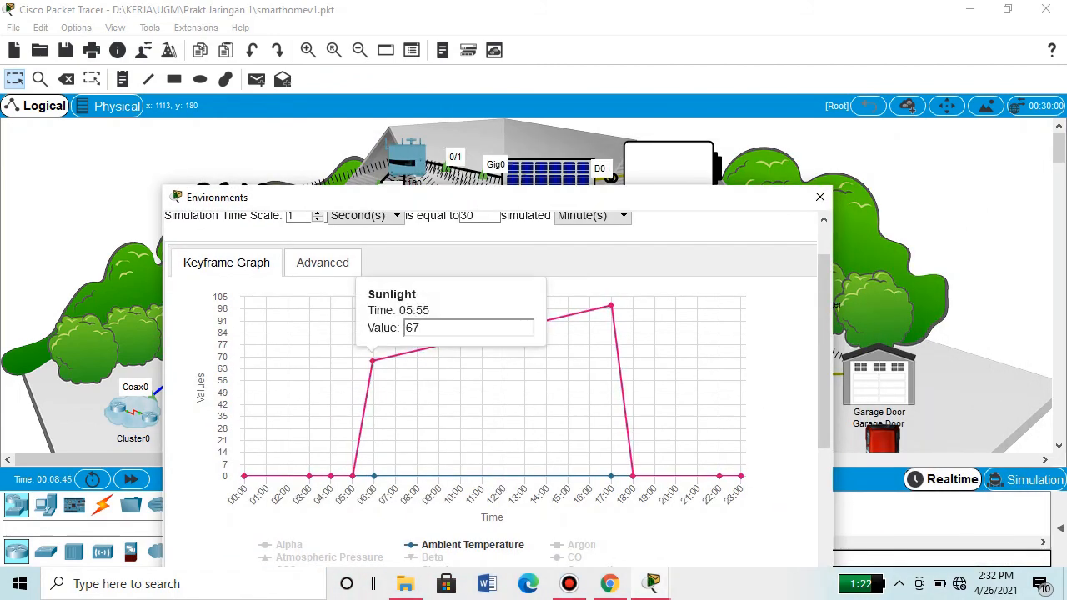
# Show the Wind Speed series in Home City's keyframe graph and hide the Ambient Temperature series
pyautogui.scroll(-1, 492, 358)
pyautogui.scroll(-2, 492, 383)
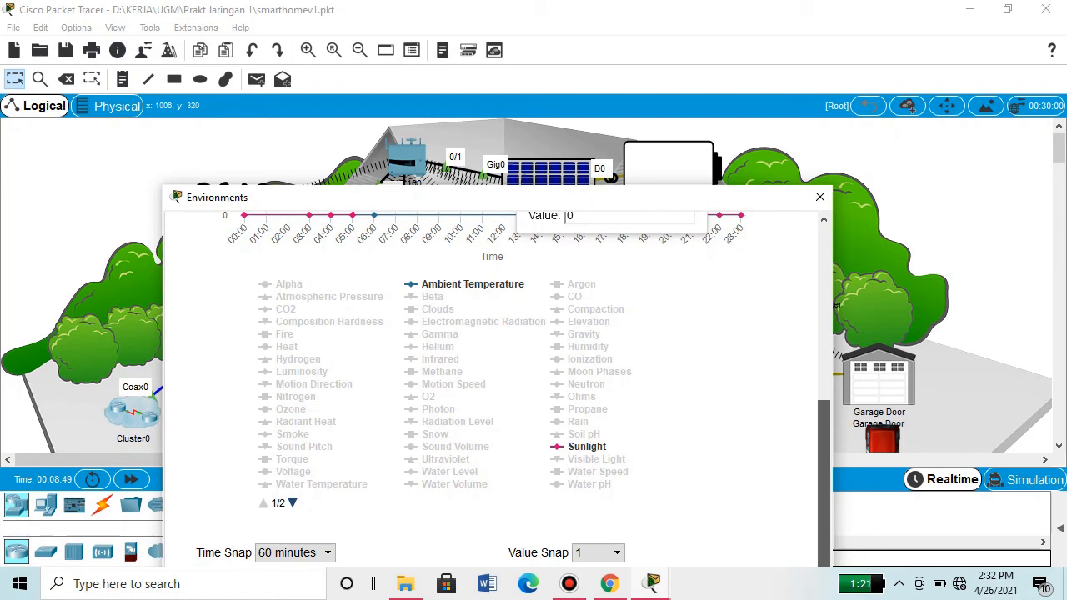
pyautogui.click(292, 503)
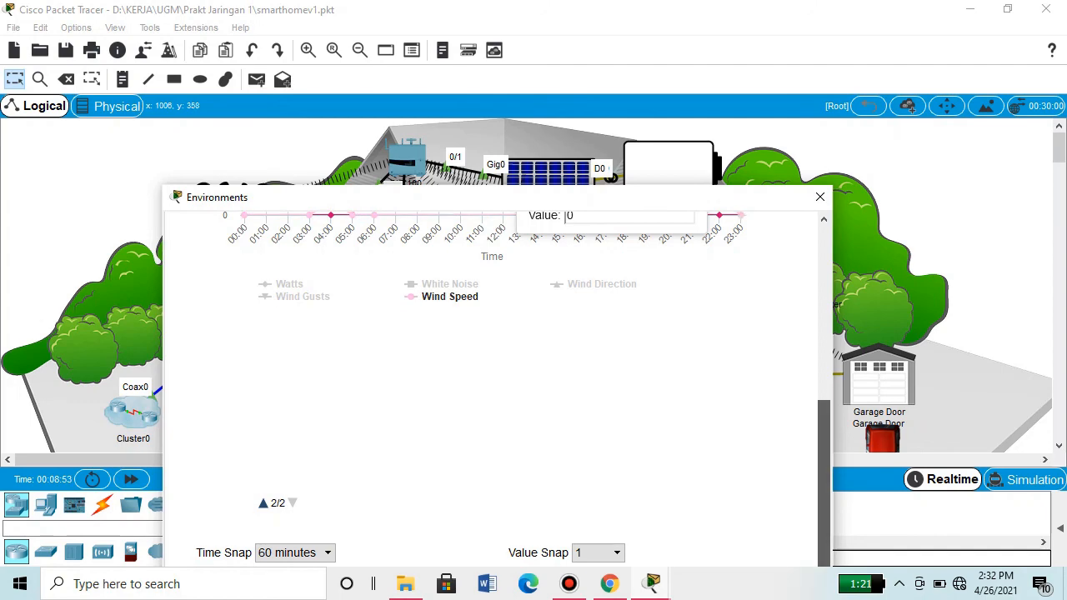
pyautogui.scroll(4, 492, 350)
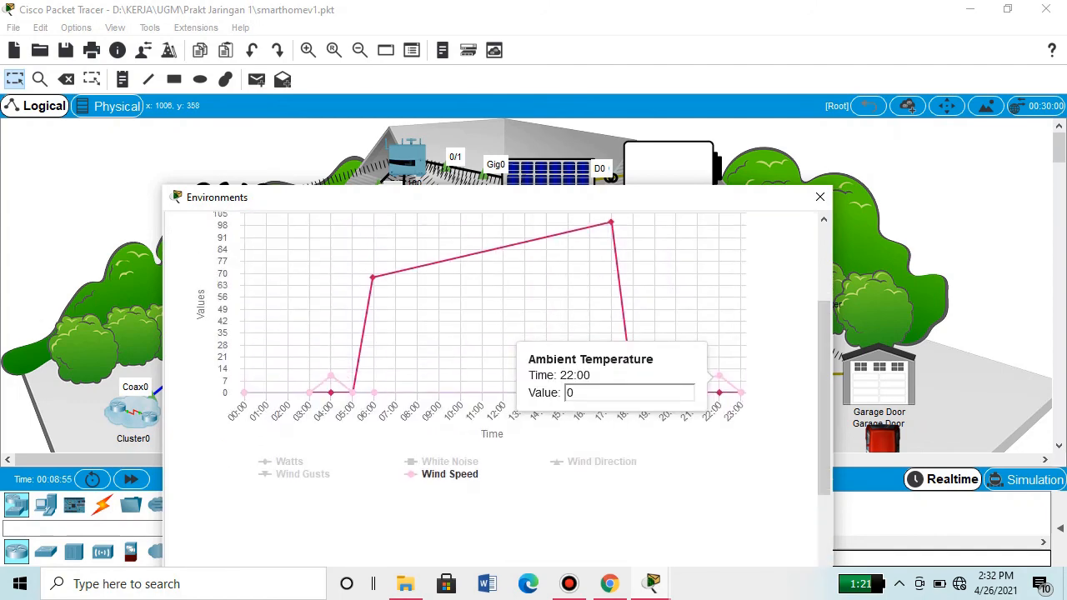
pyautogui.scroll(2, 492, 350)
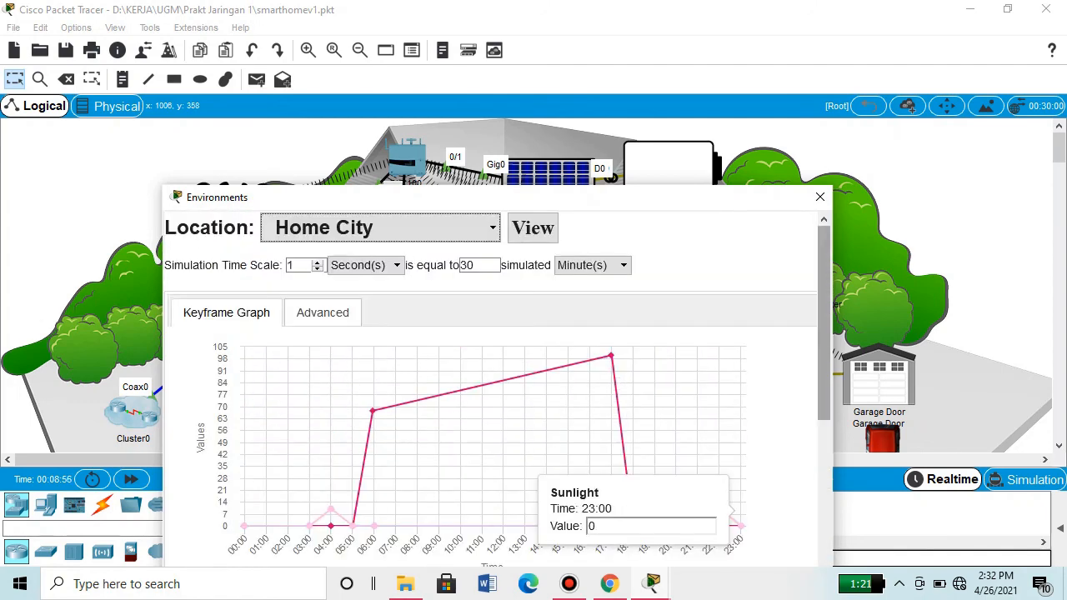
pyautogui.scroll(-5, 492, 350)
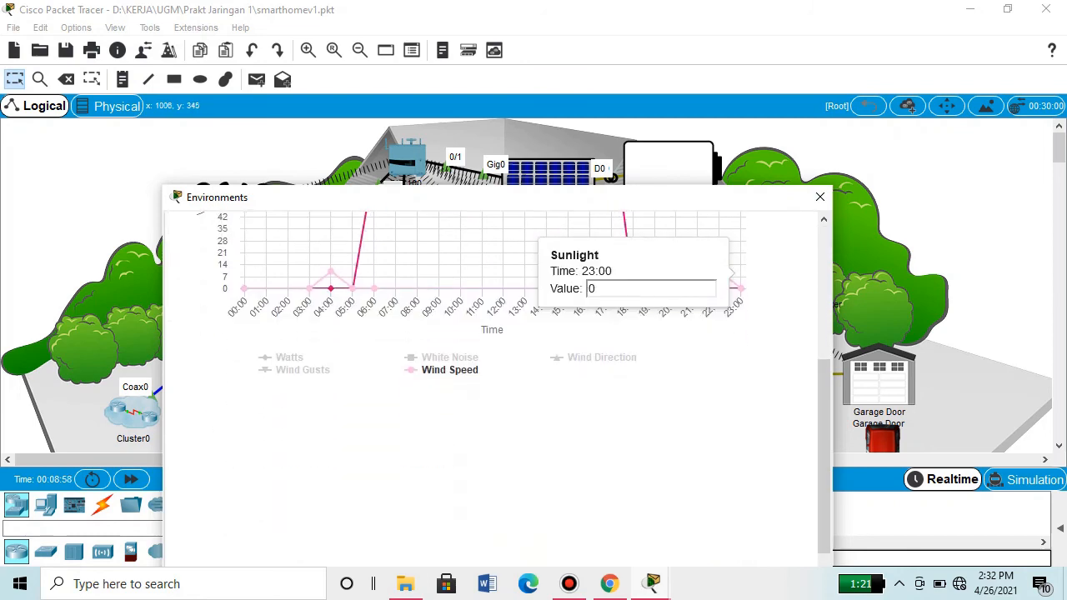
pyautogui.scroll(-2, 491, 350)
pyautogui.click(263, 503)
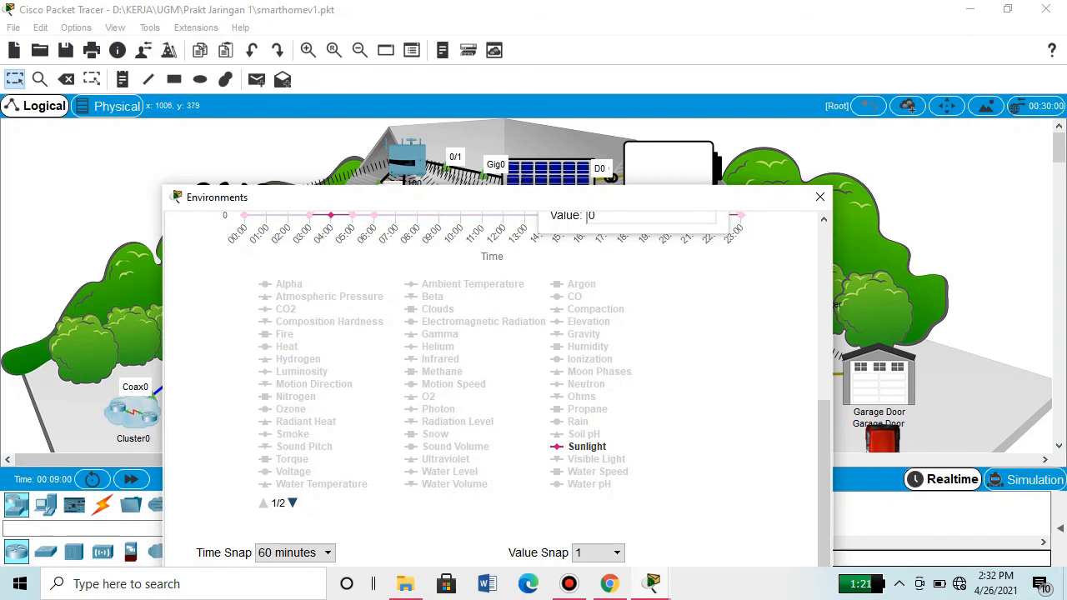
pyautogui.scroll(3, 740, 217)
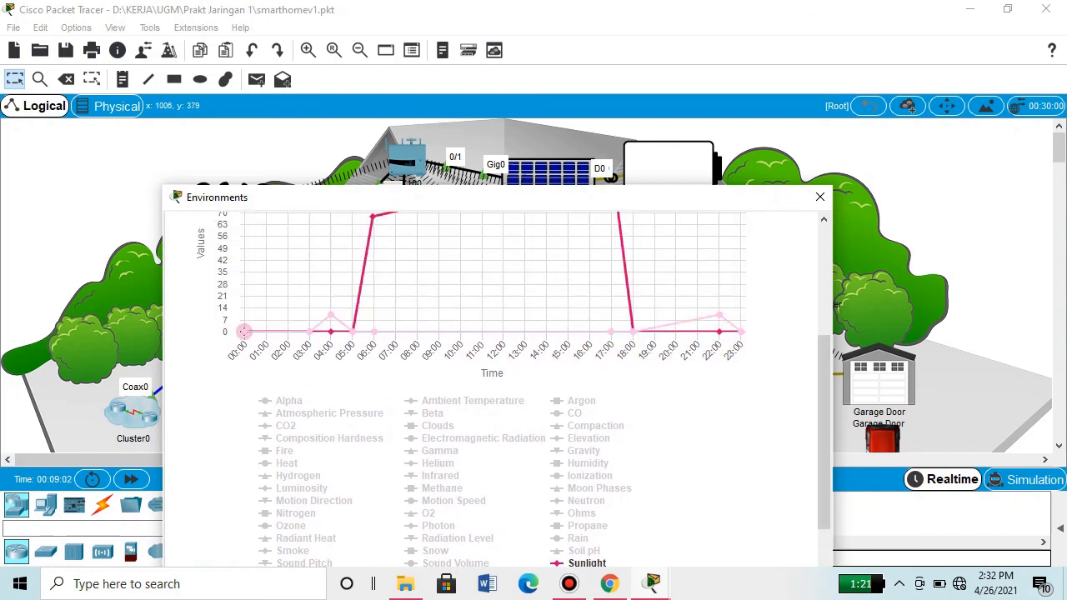
# Set Wind Speed to 46 at 00:00 and about 21 at 03:00, and Sunlight to about -2 at 00:00 and -10 at 03:00
pyautogui.moveTo(244, 332)
pyautogui.mouseDown()
pyautogui.moveTo(243, 312)
pyautogui.moveTo(244, 332)
pyautogui.moveTo(243, 322)
pyautogui.mouseUp()
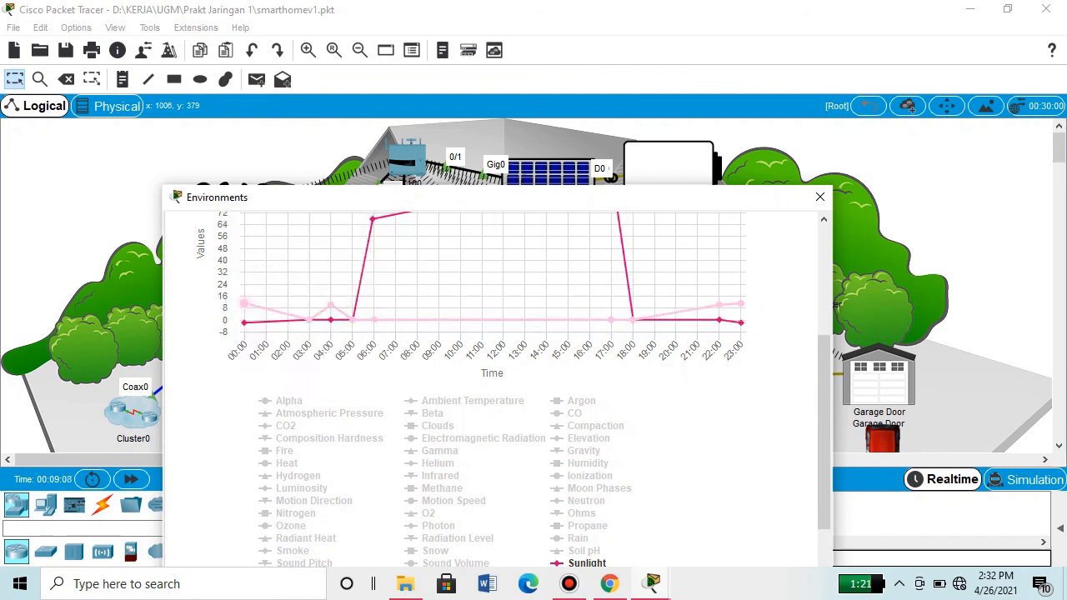
pyautogui.moveTo(243, 303); pyautogui.dragTo(244, 251)
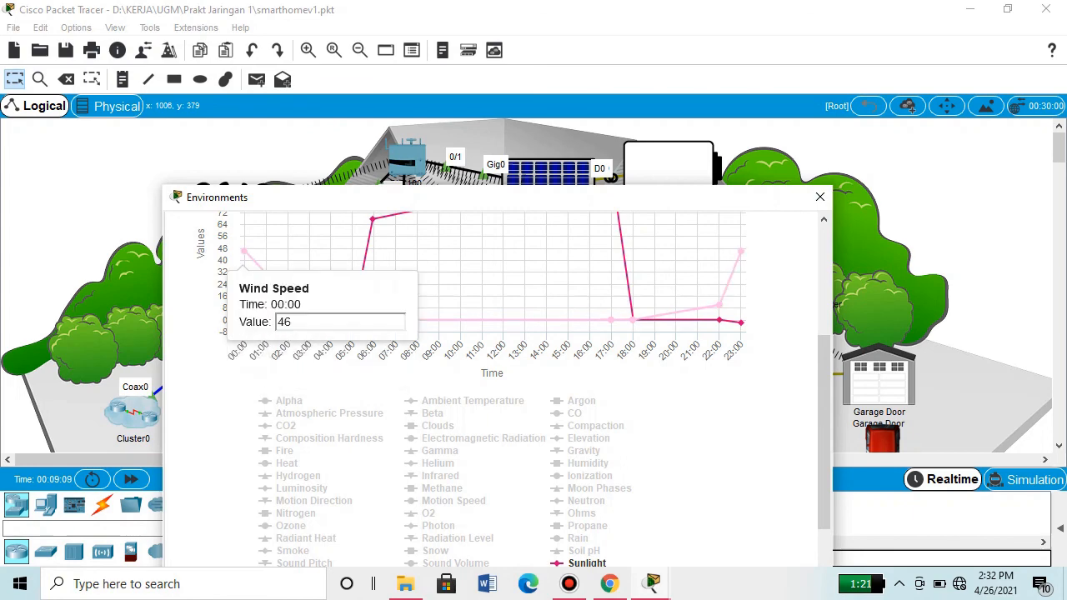
pyautogui.scroll(1, 373, 220)
pyautogui.moveTo(460, 200); pyautogui.dragTo(481, 264)
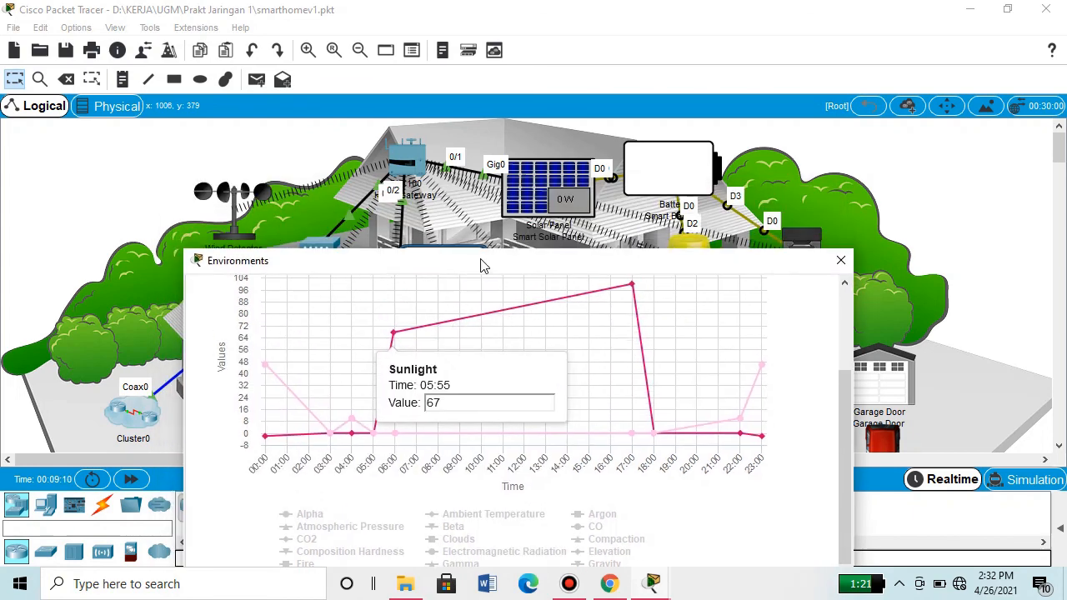
pyautogui.moveTo(330, 434); pyautogui.dragTo(329, 410)
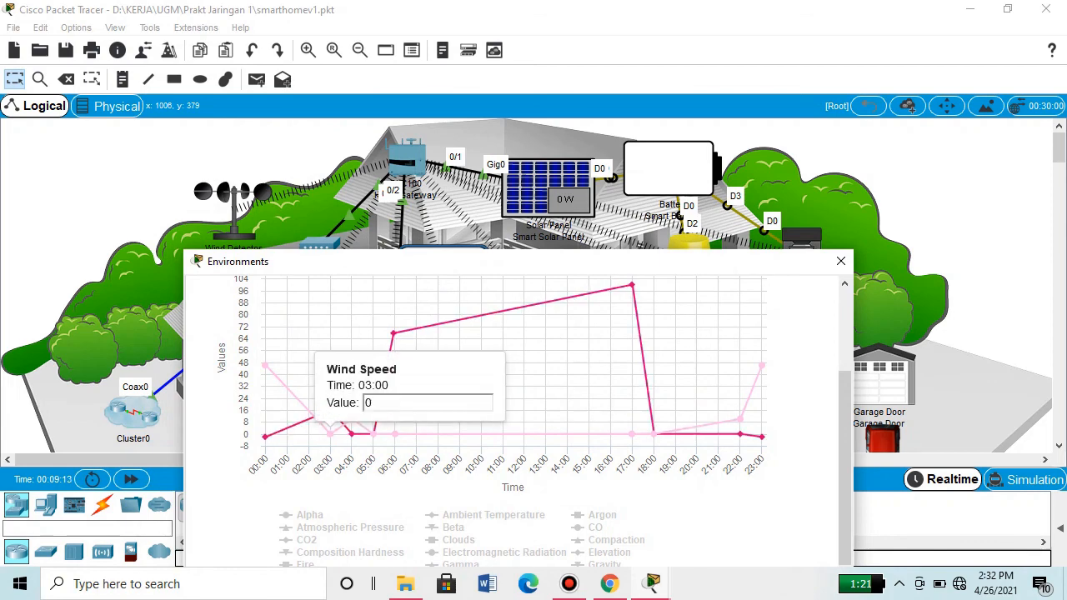
pyautogui.moveTo(331, 410); pyautogui.dragTo(330, 433)
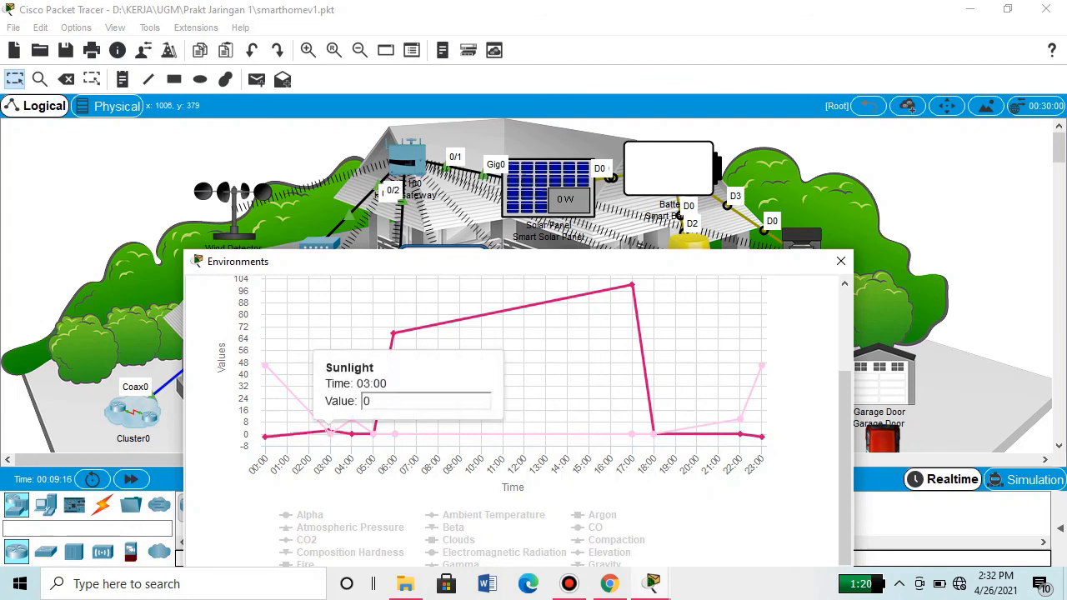
pyautogui.moveTo(330, 434)
pyautogui.mouseDown()
pyautogui.moveTo(330, 422)
pyautogui.moveTo(330, 437)
pyautogui.mouseUp()
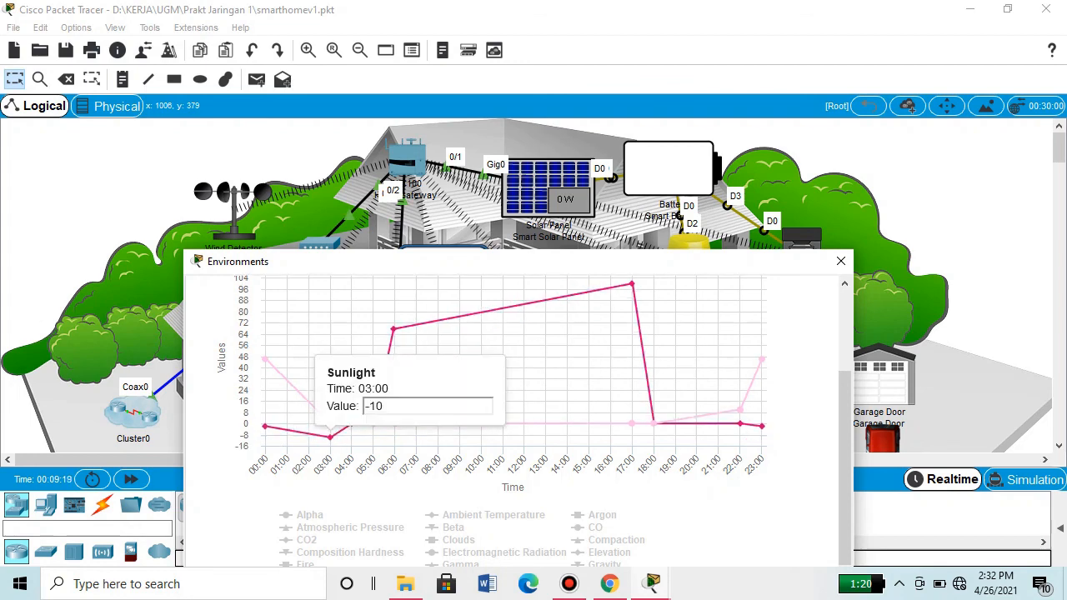
pyautogui.moveTo(330, 423)
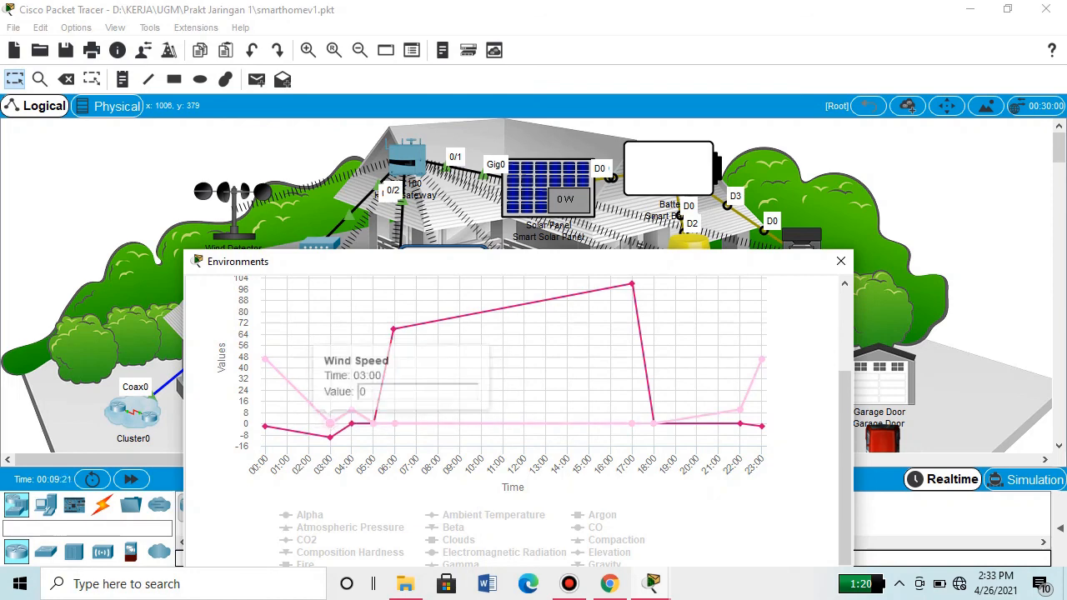
pyautogui.moveTo(330, 423); pyautogui.dragTo(330, 394)
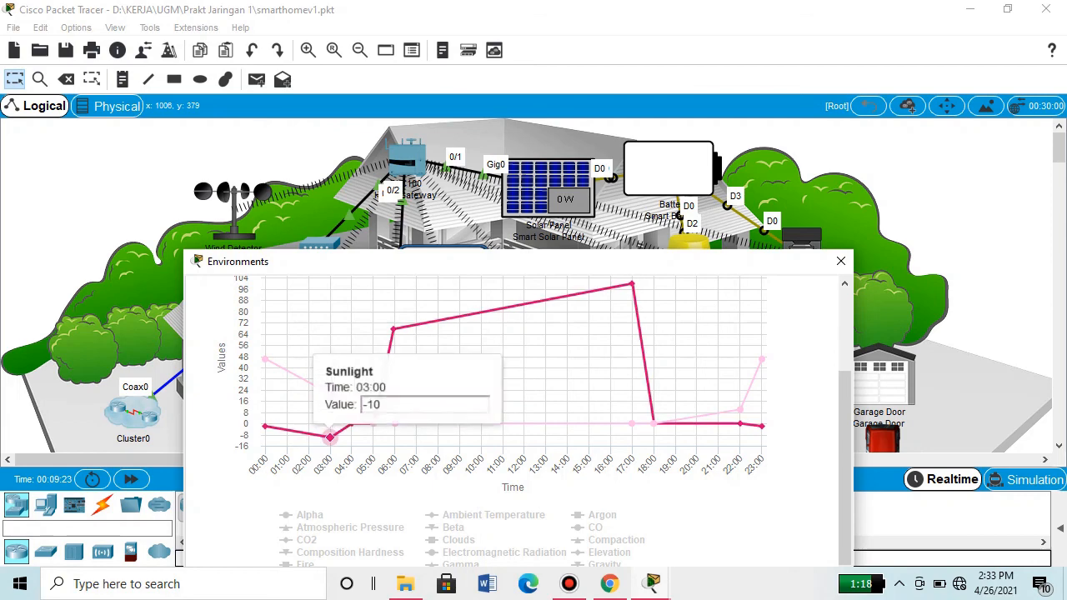
# Set Sunlight to about -1 at 03:00, 6 at 05:00 and 9 at 18:00, and Wind Speed to about 22 at 04:00 and 16 near 06:00
pyautogui.moveTo(330, 437); pyautogui.dragTo(373, 425)
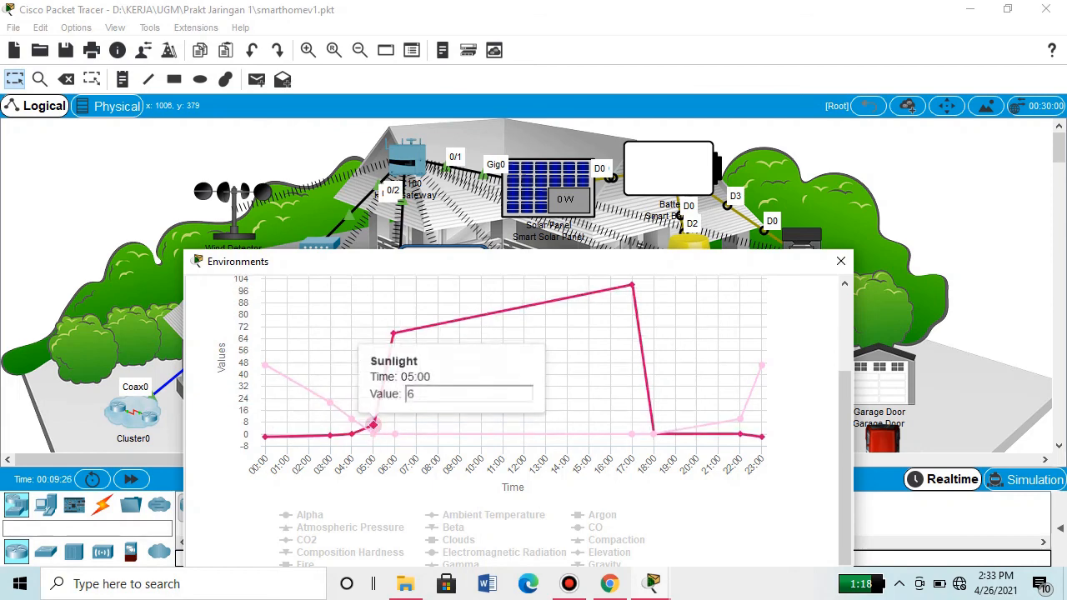
pyautogui.moveTo(373, 433)
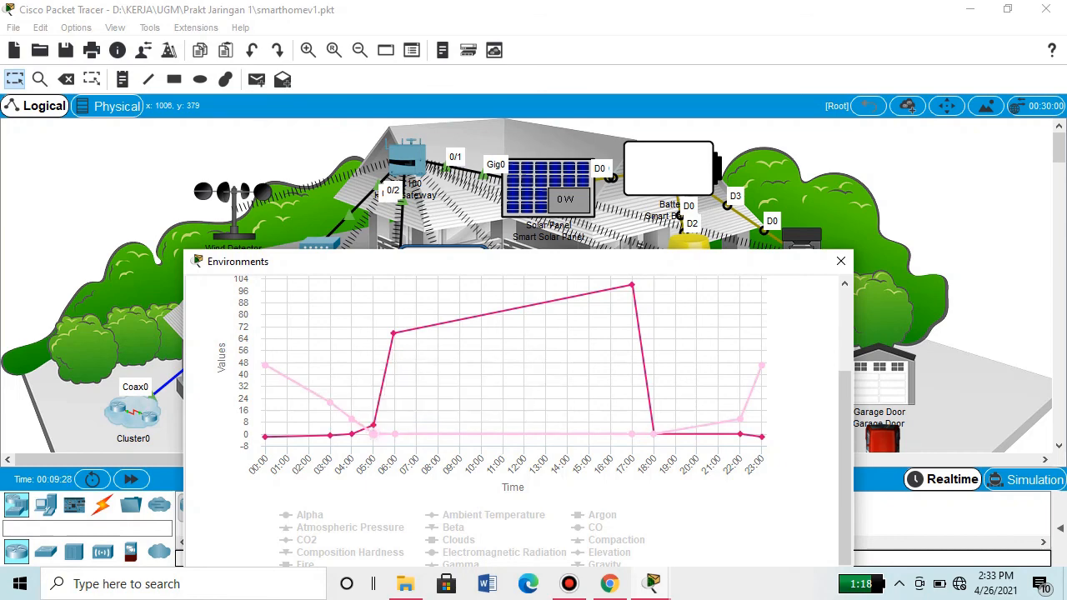
pyautogui.moveTo(372, 434); pyautogui.dragTo(352, 401)
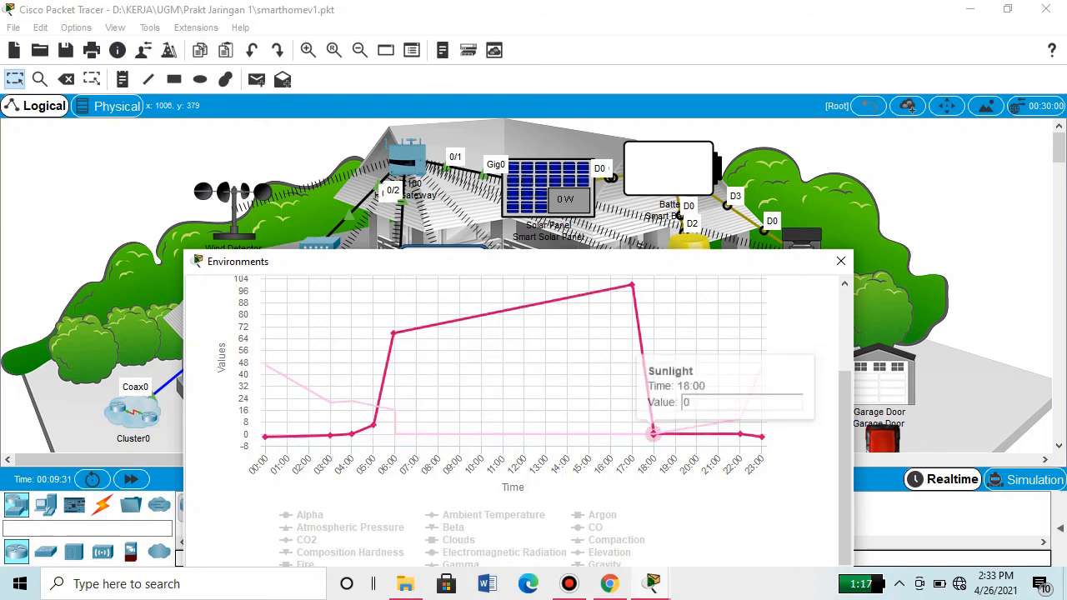
pyautogui.moveTo(653, 433); pyautogui.dragTo(653, 420)
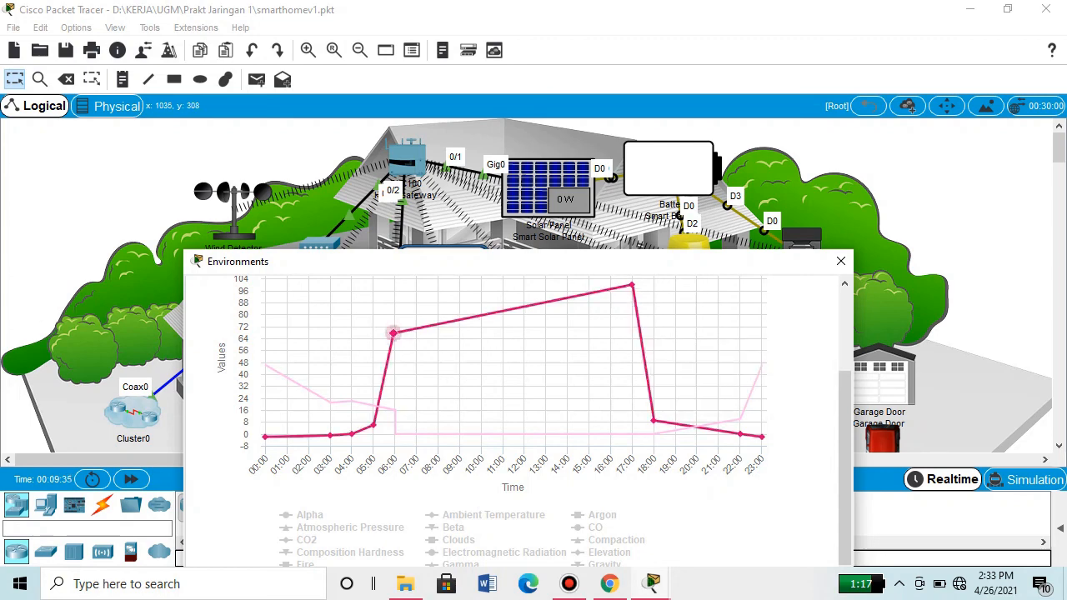
# Open Home City's advanced environment settings and review the keyframe options and the list of environment categories
pyautogui.scroll(3, 392, 334)
pyautogui.moveTo(531, 266); pyautogui.dragTo(537, 155)
pyautogui.click(350, 266)
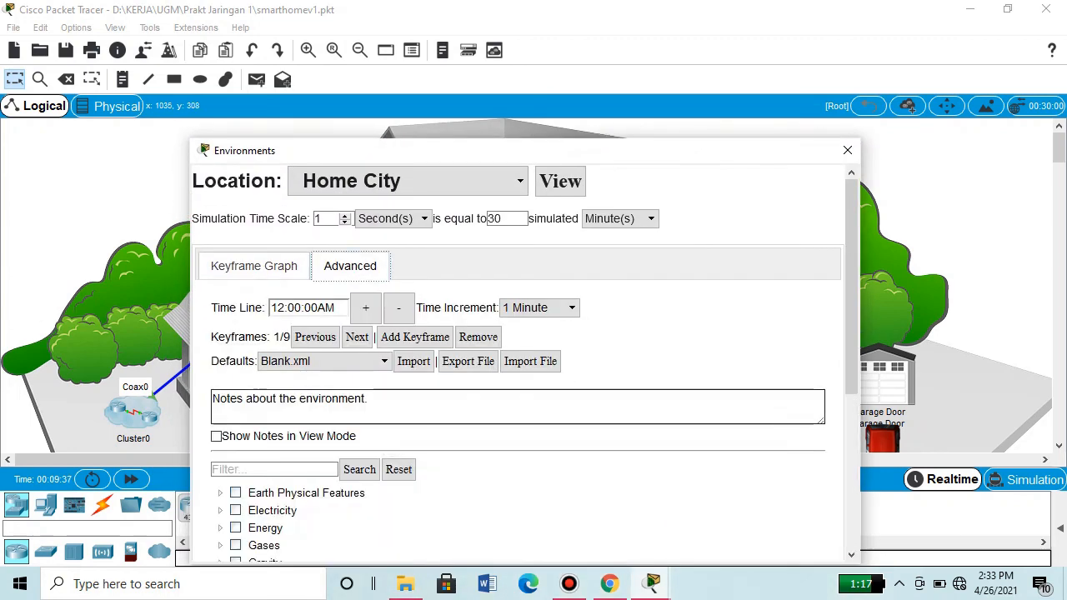
pyautogui.scroll(-5, 500, 479)
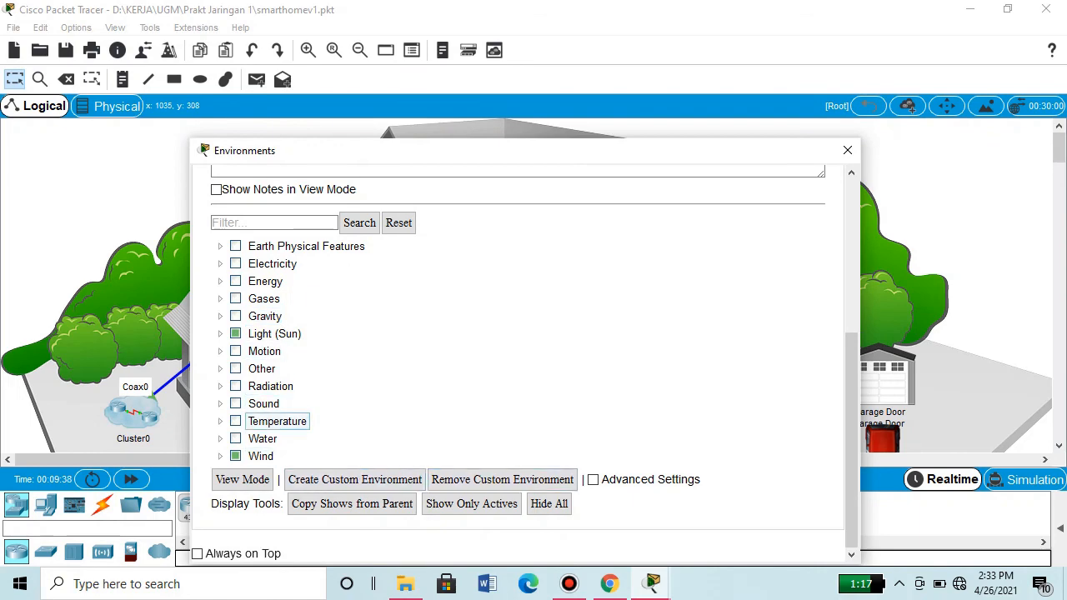
pyautogui.scroll(5, 263, 439)
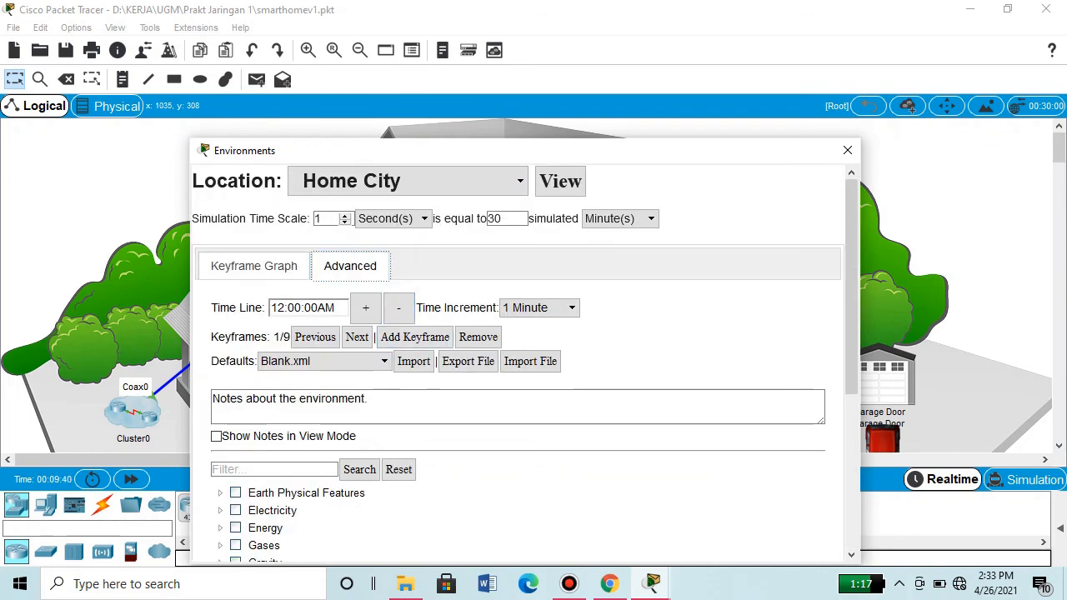